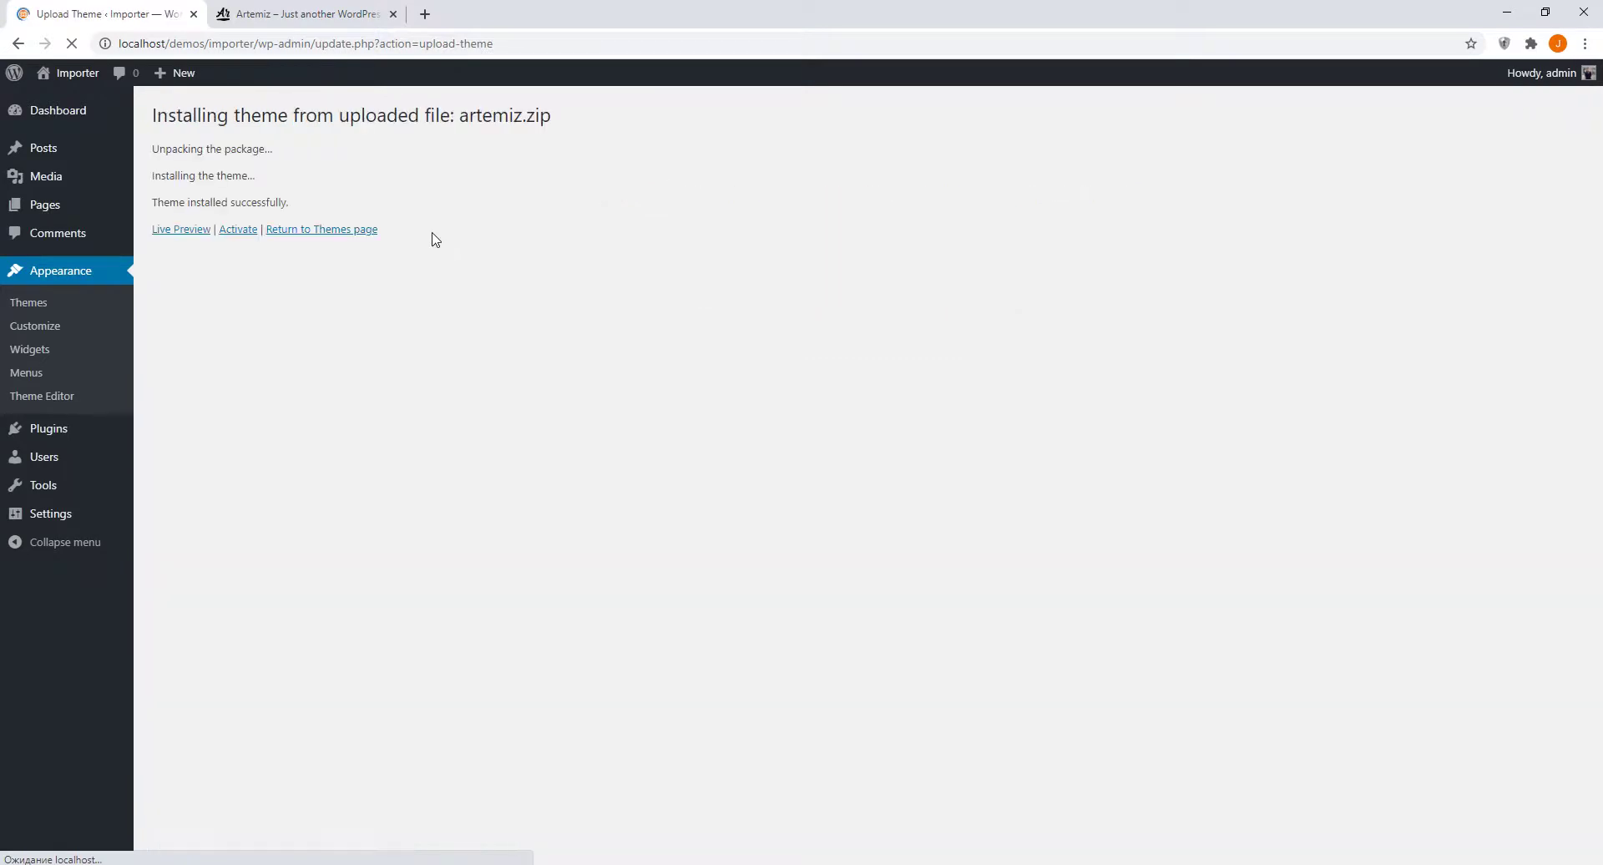
Step: Activate the Artemiz theme and bulk-install Artemiz Core, Elementor, Redux Vendor Support and WP My Instagram
{"action": "left_click", "coordinate": [238, 228]}
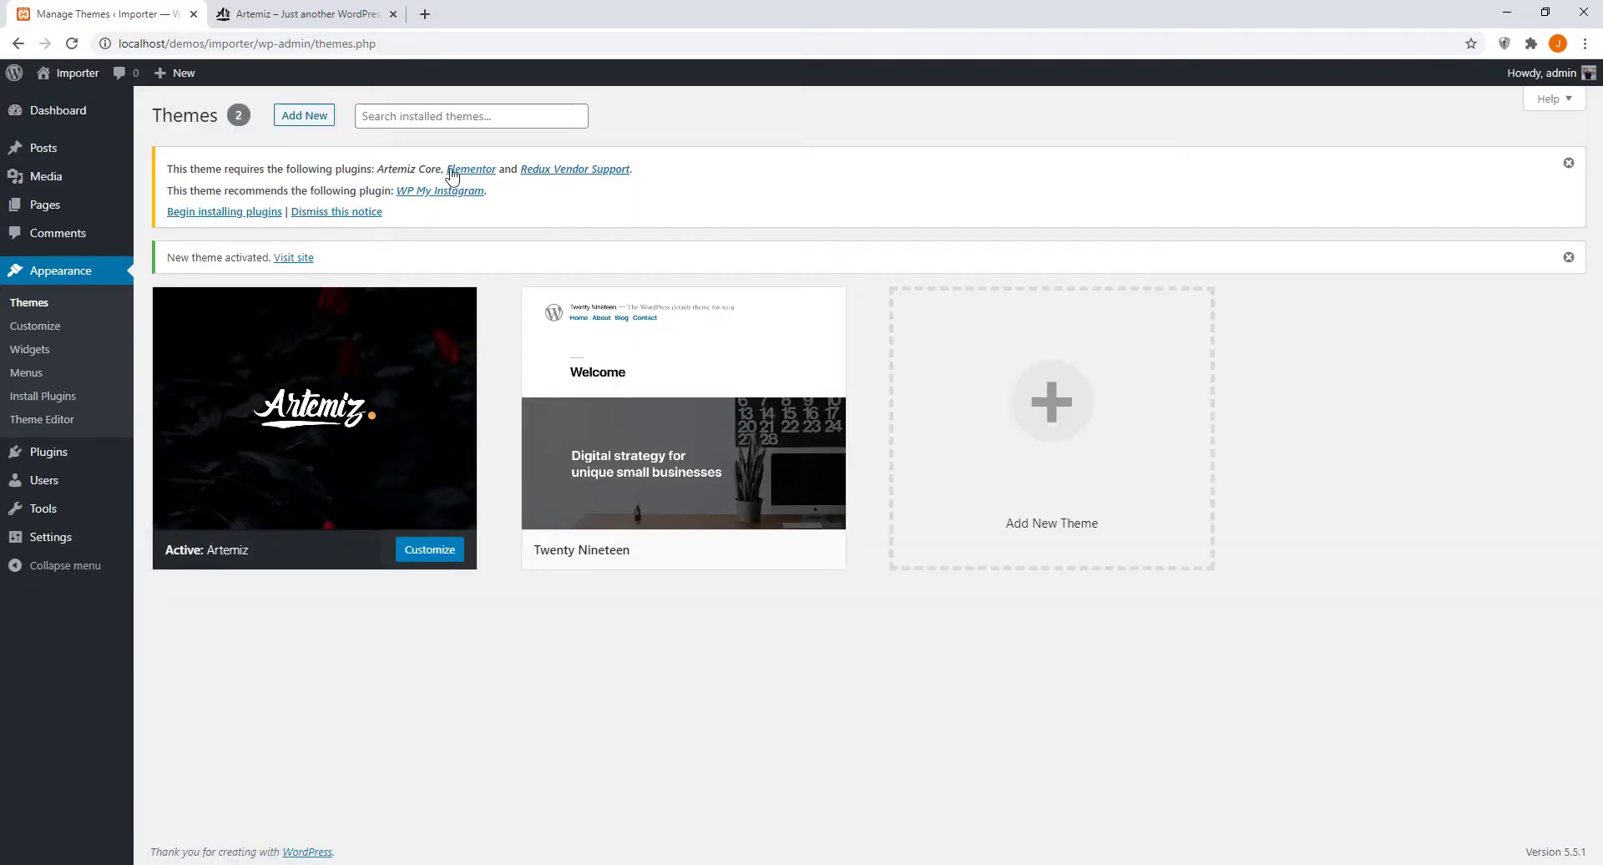
{"action": "left_click", "coordinate": [208, 214]}
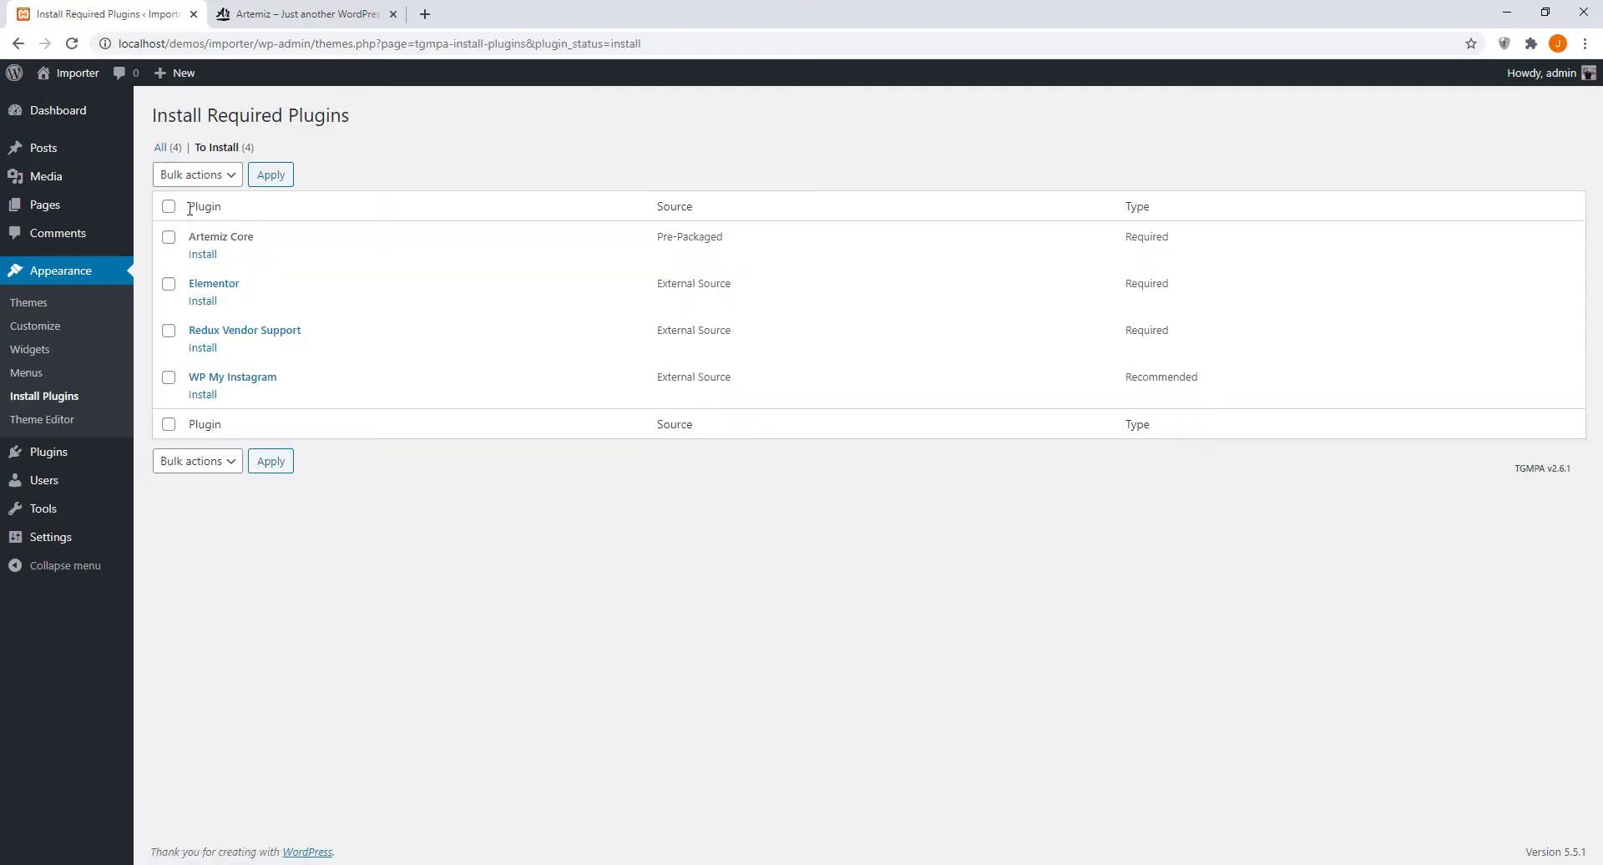
{"action": "left_click", "coordinate": [169, 206]}
{"action": "left_click", "coordinate": [192, 174]}
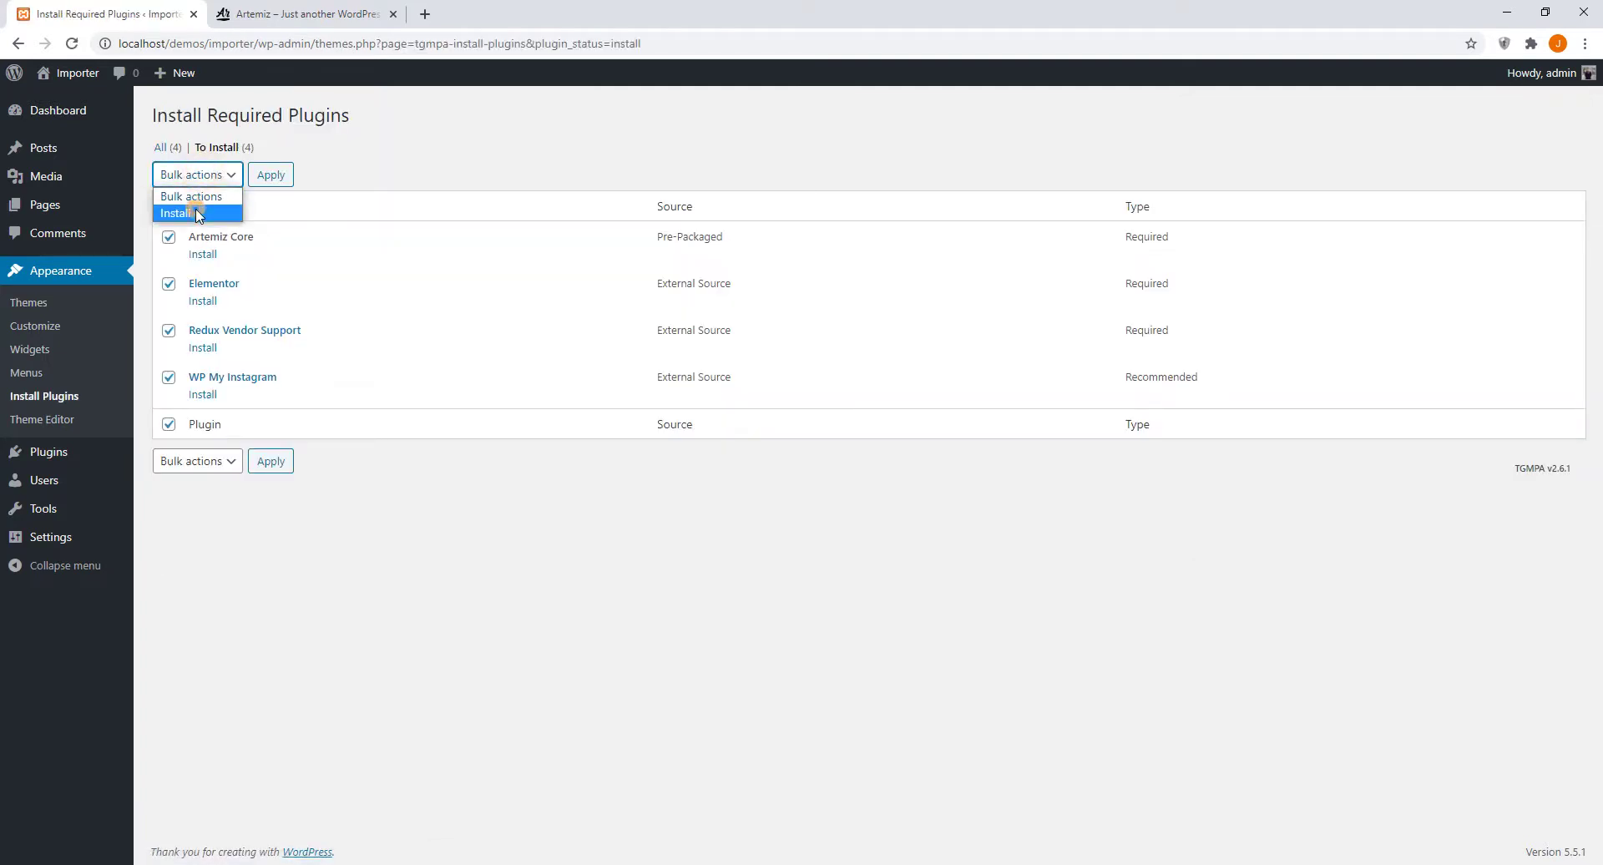
{"action": "left_click", "coordinate": [195, 215]}
{"action": "left_click", "coordinate": [272, 177]}
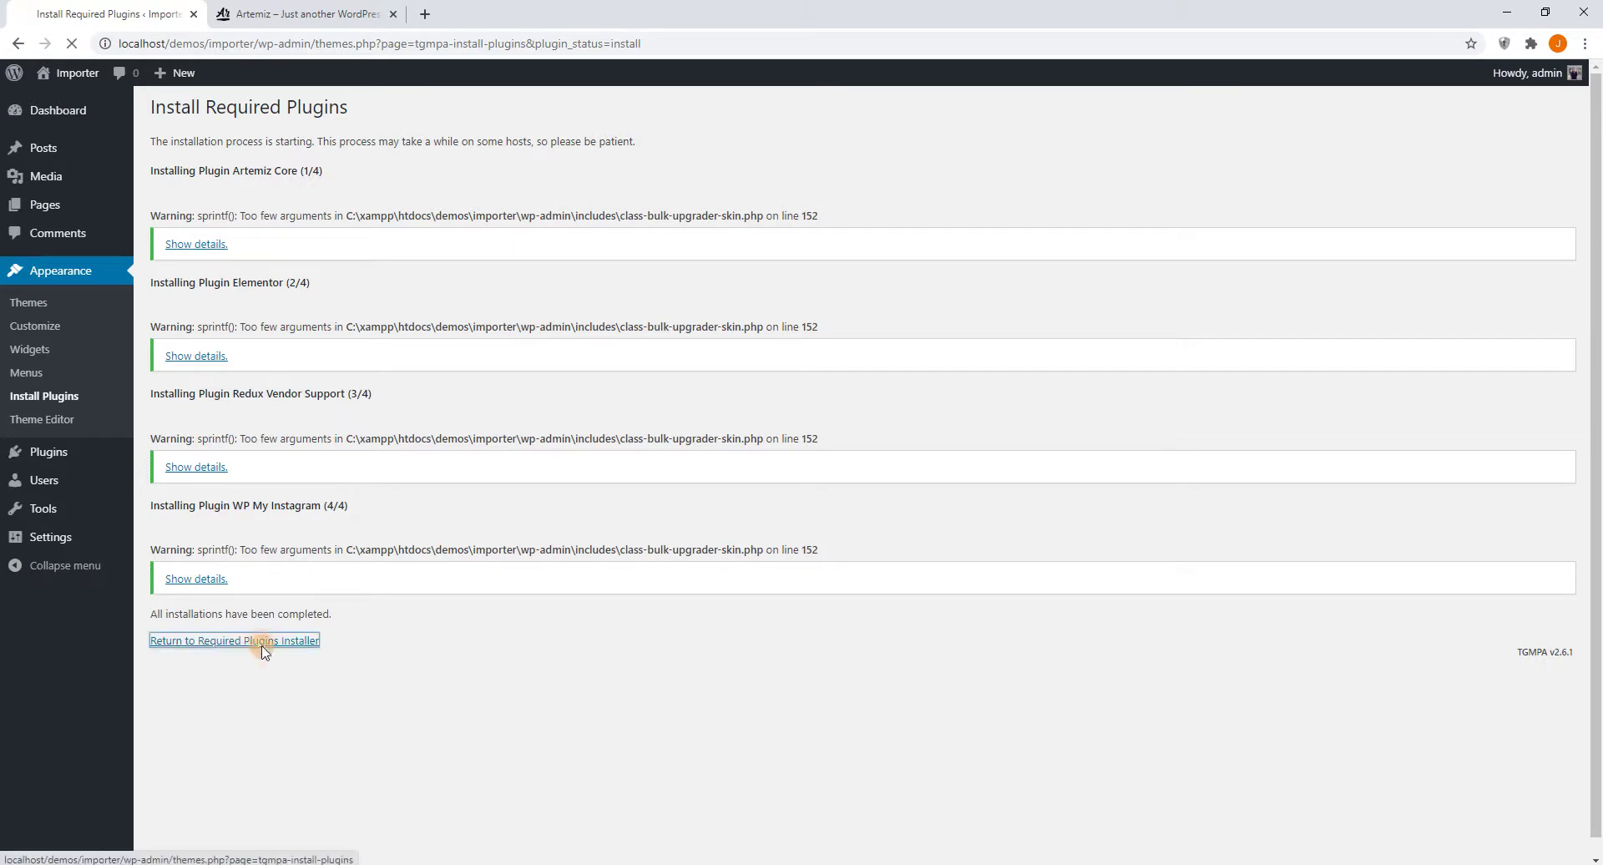
Step: Return to the required plugins installer and bulk-activate all four installed plugins
{"action": "left_click", "coordinate": [268, 641]}
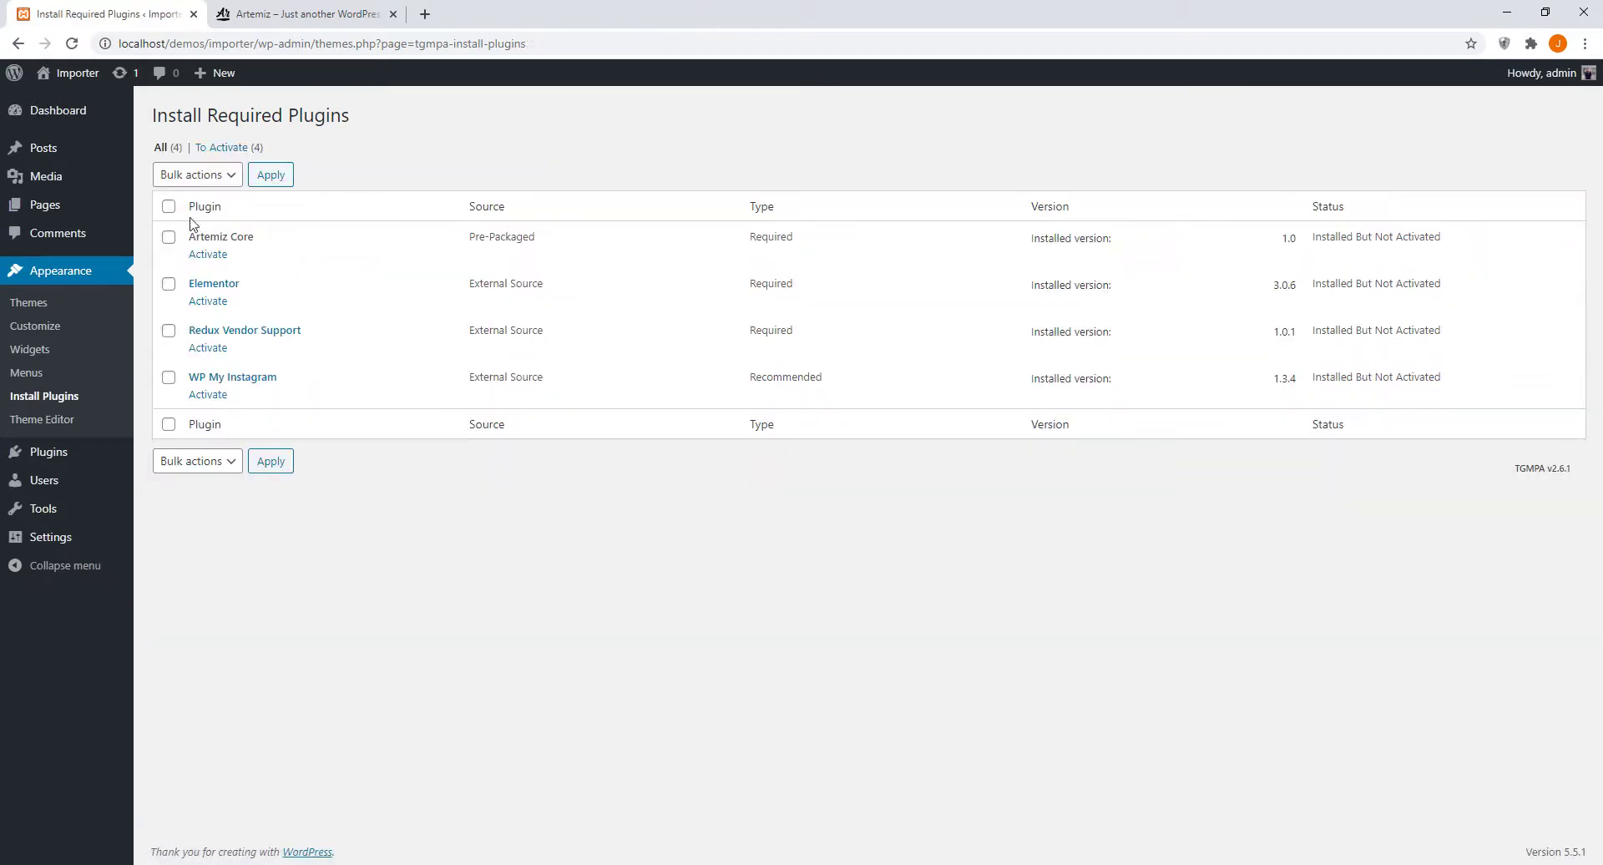
{"action": "left_click", "coordinate": [168, 207]}
{"action": "left_click", "coordinate": [194, 177]}
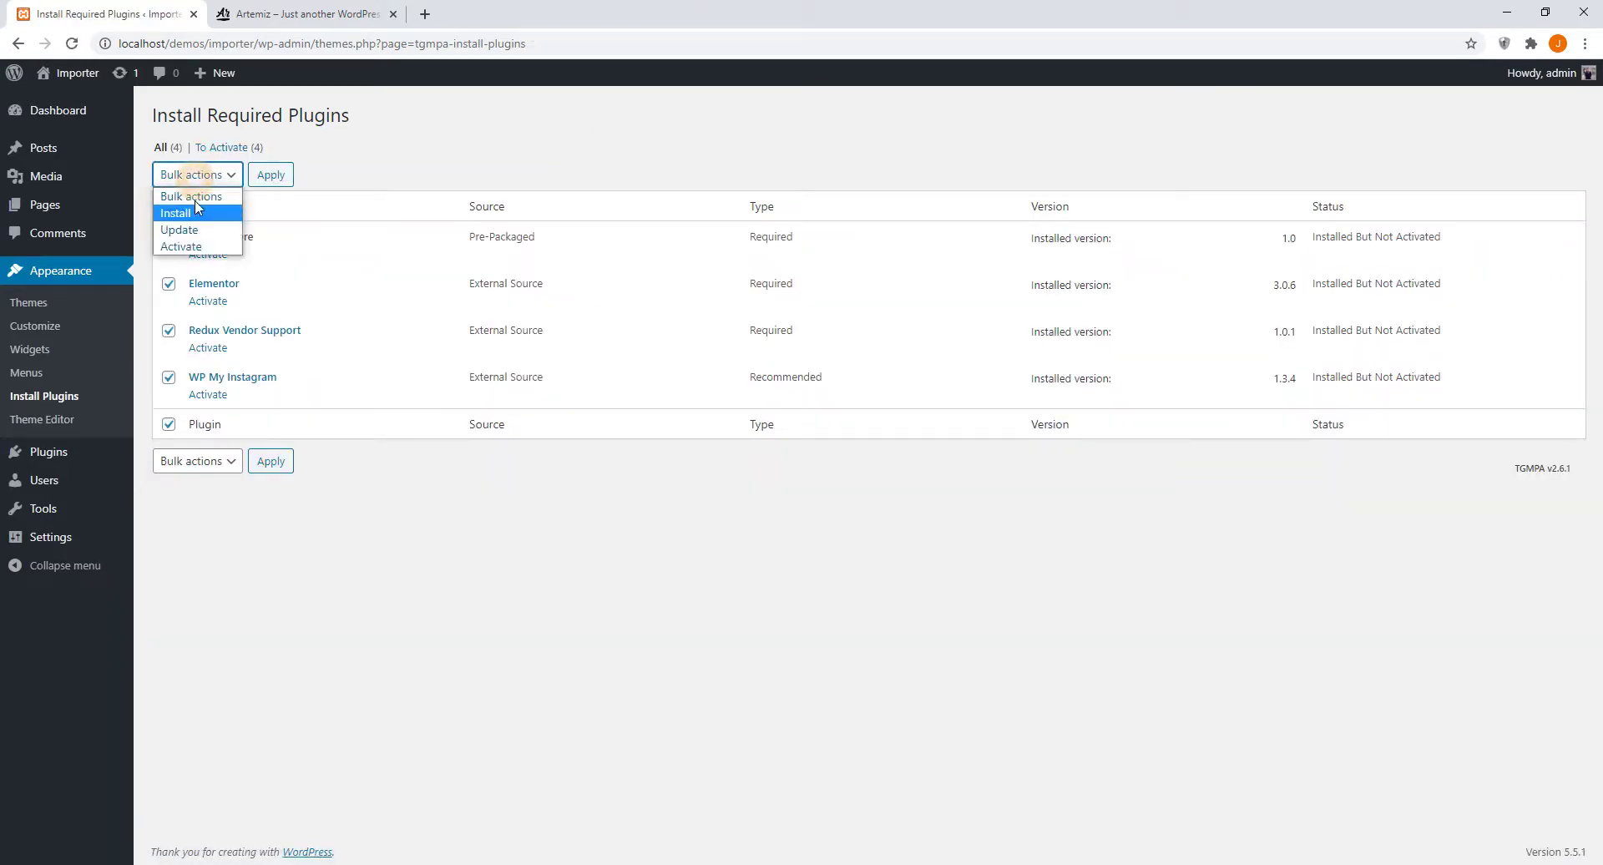
{"action": "left_click", "coordinate": [204, 248]}
{"action": "left_click", "coordinate": [269, 175]}
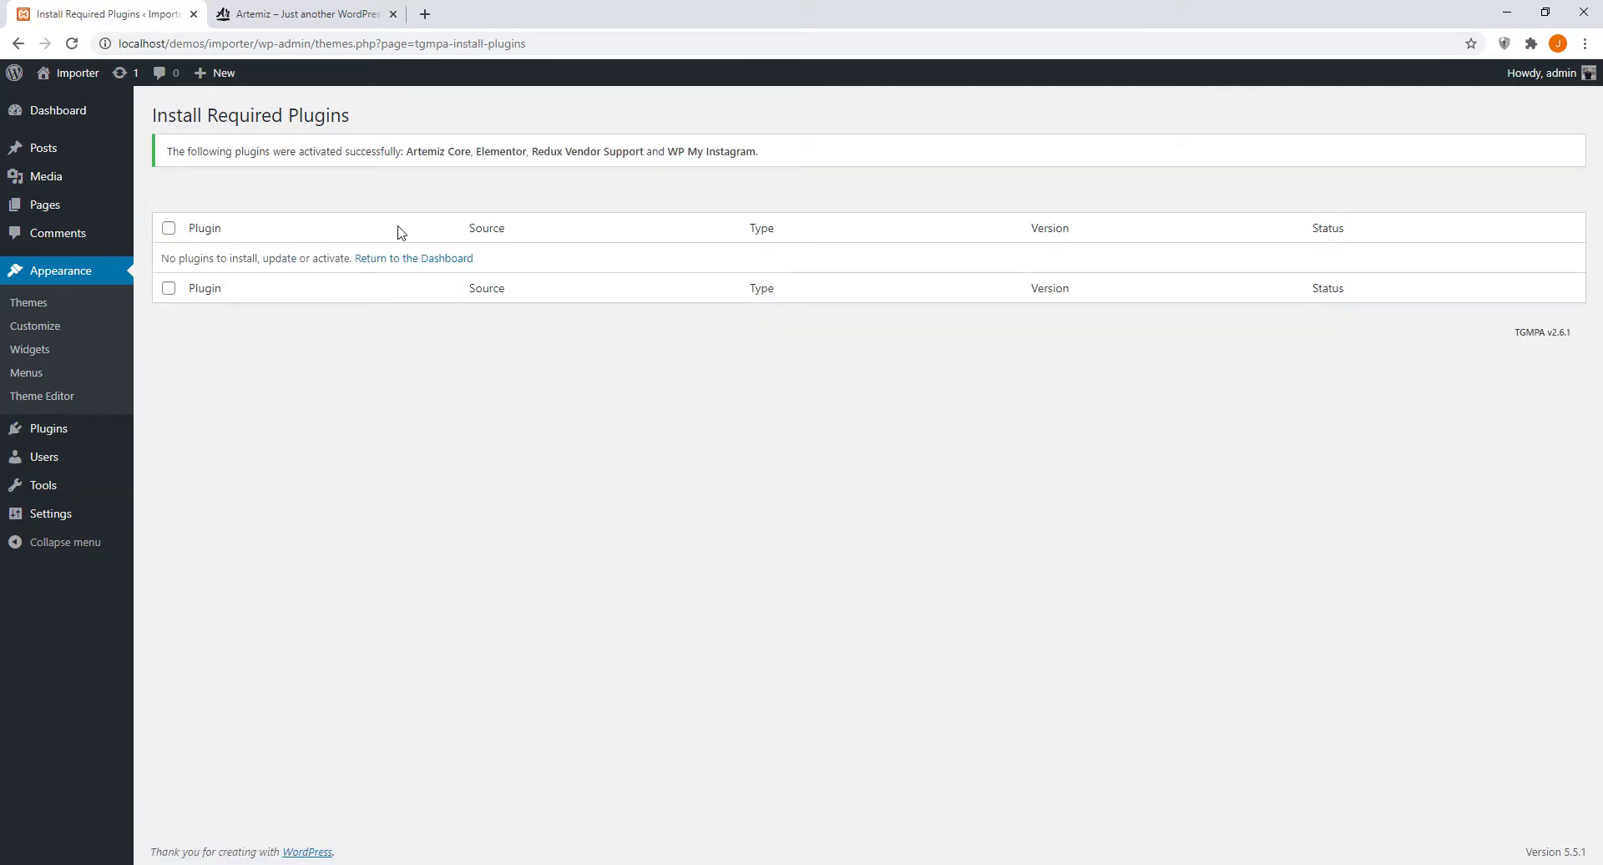
Step: Install the WordPress importer from the site's import tools and run it
{"action": "left_click", "coordinate": [55, 375]}
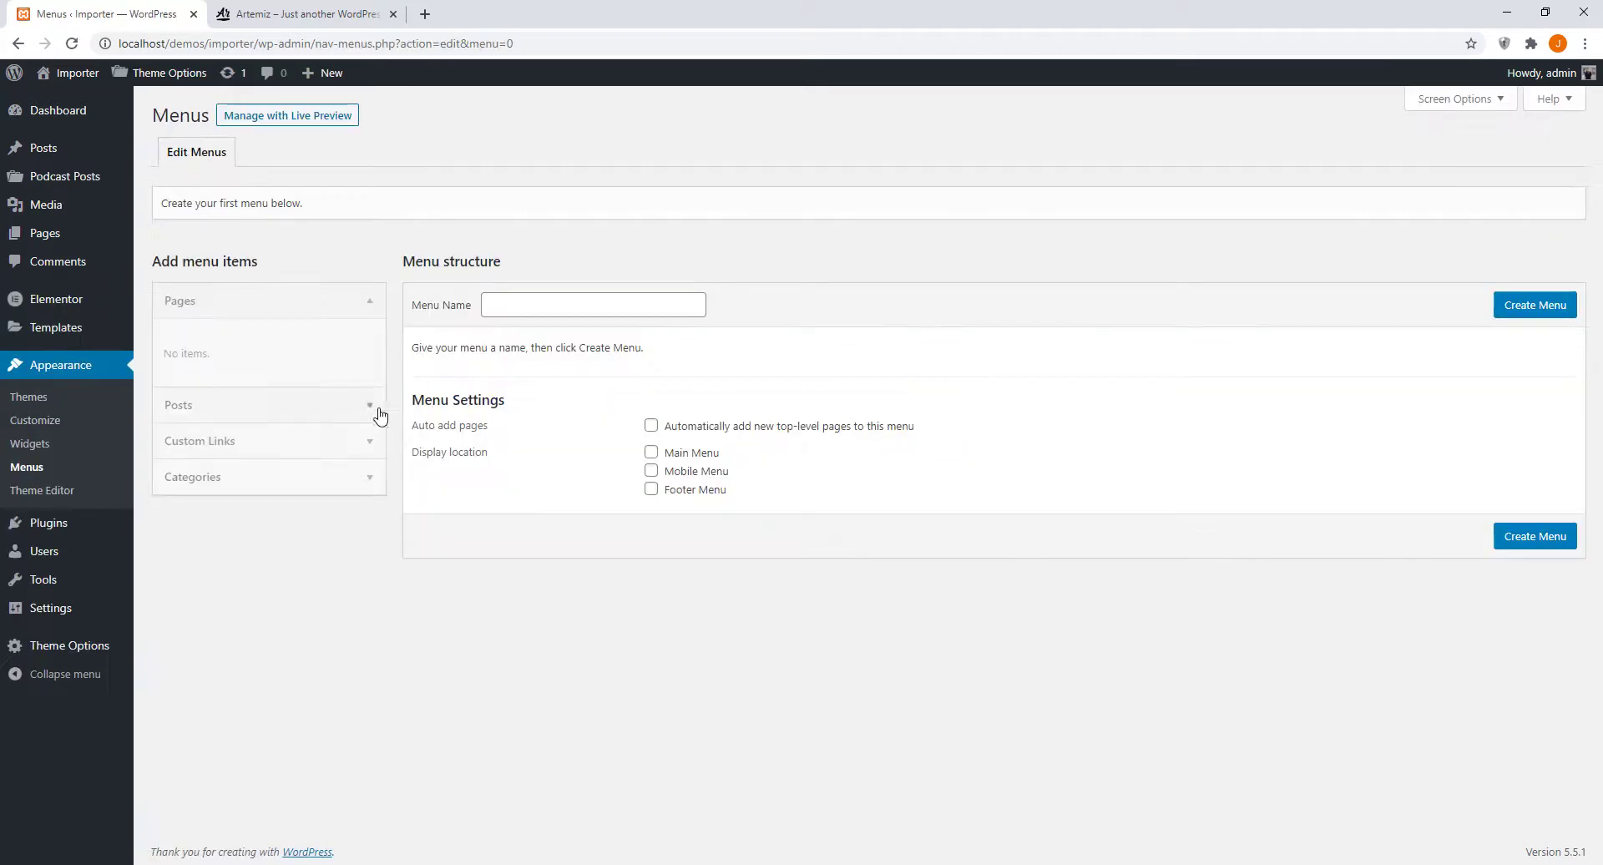
{"action": "mouse_move", "coordinate": [71, 584]}
{"action": "left_click", "coordinate": [86, 587]}
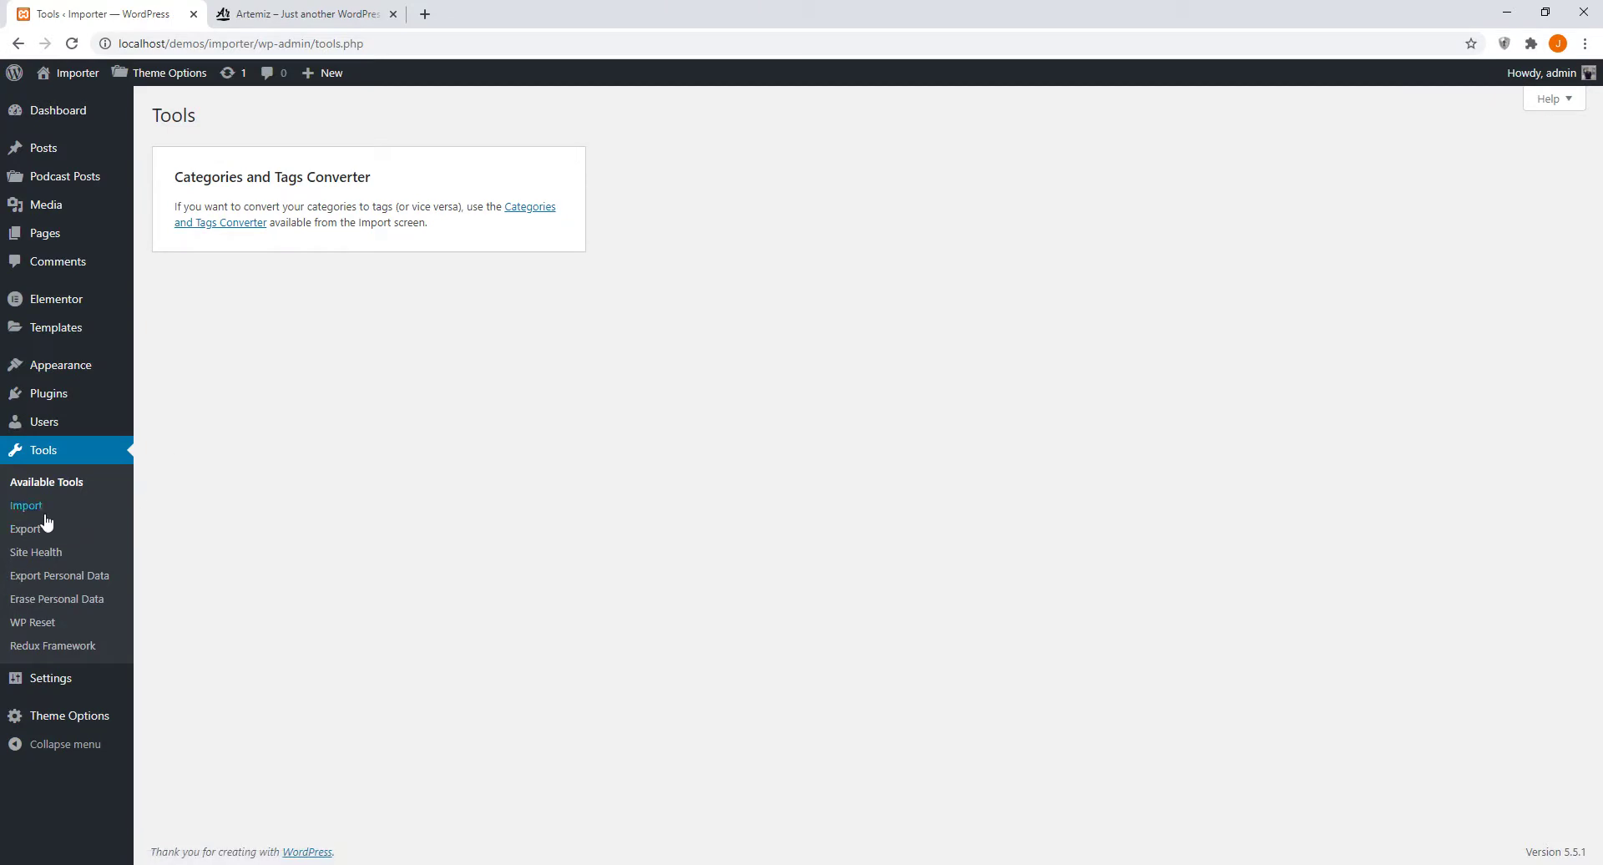
{"action": "left_click", "coordinate": [45, 513]}
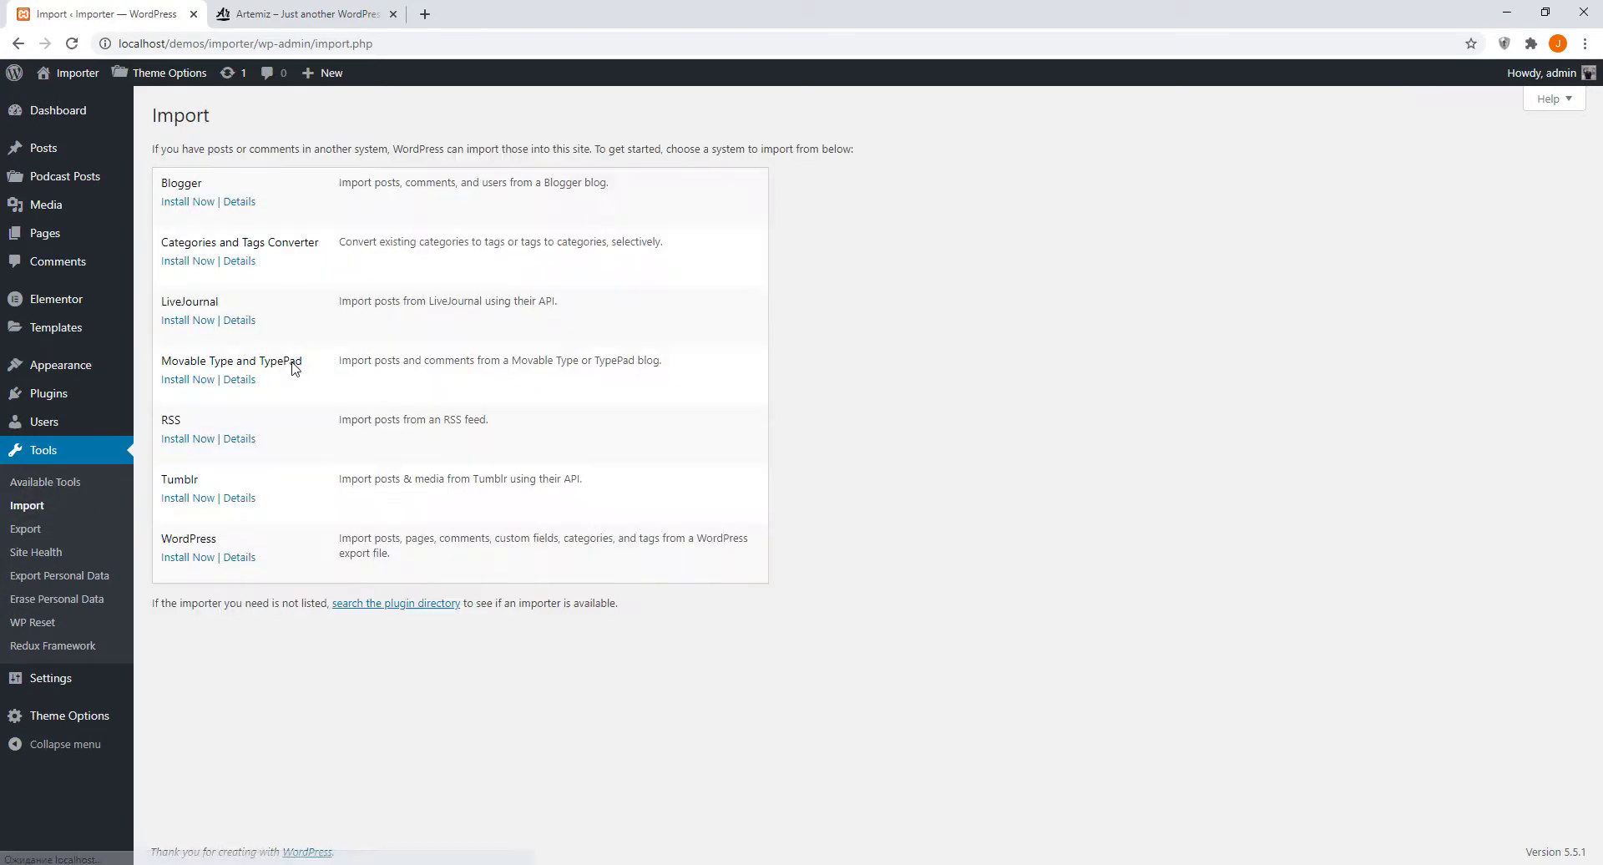
{"action": "left_click", "coordinate": [193, 558]}
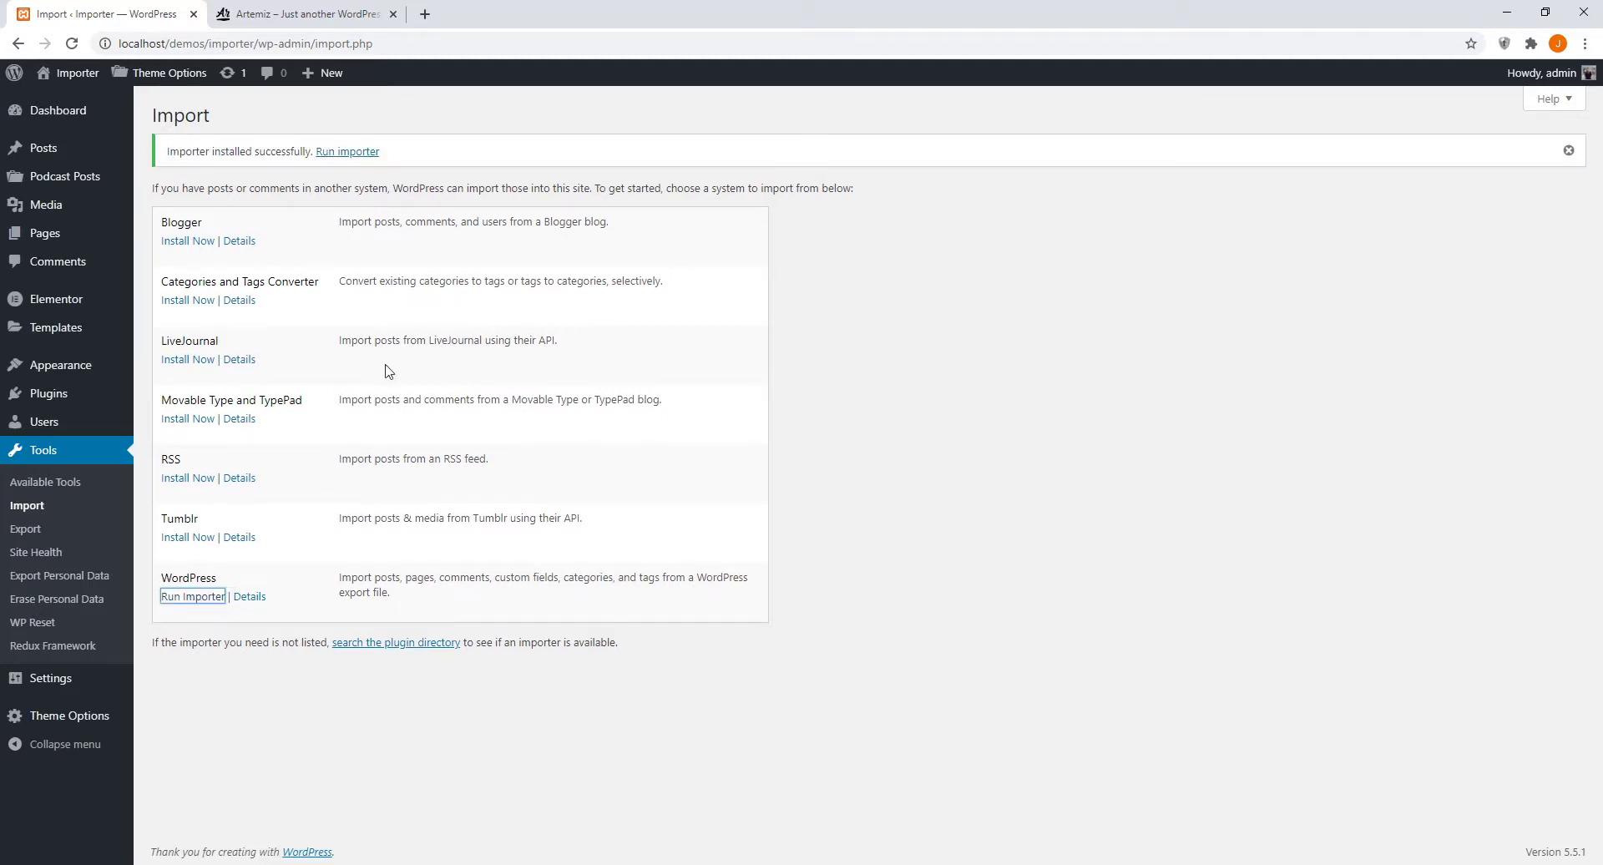
{"action": "left_click", "coordinate": [346, 153]}
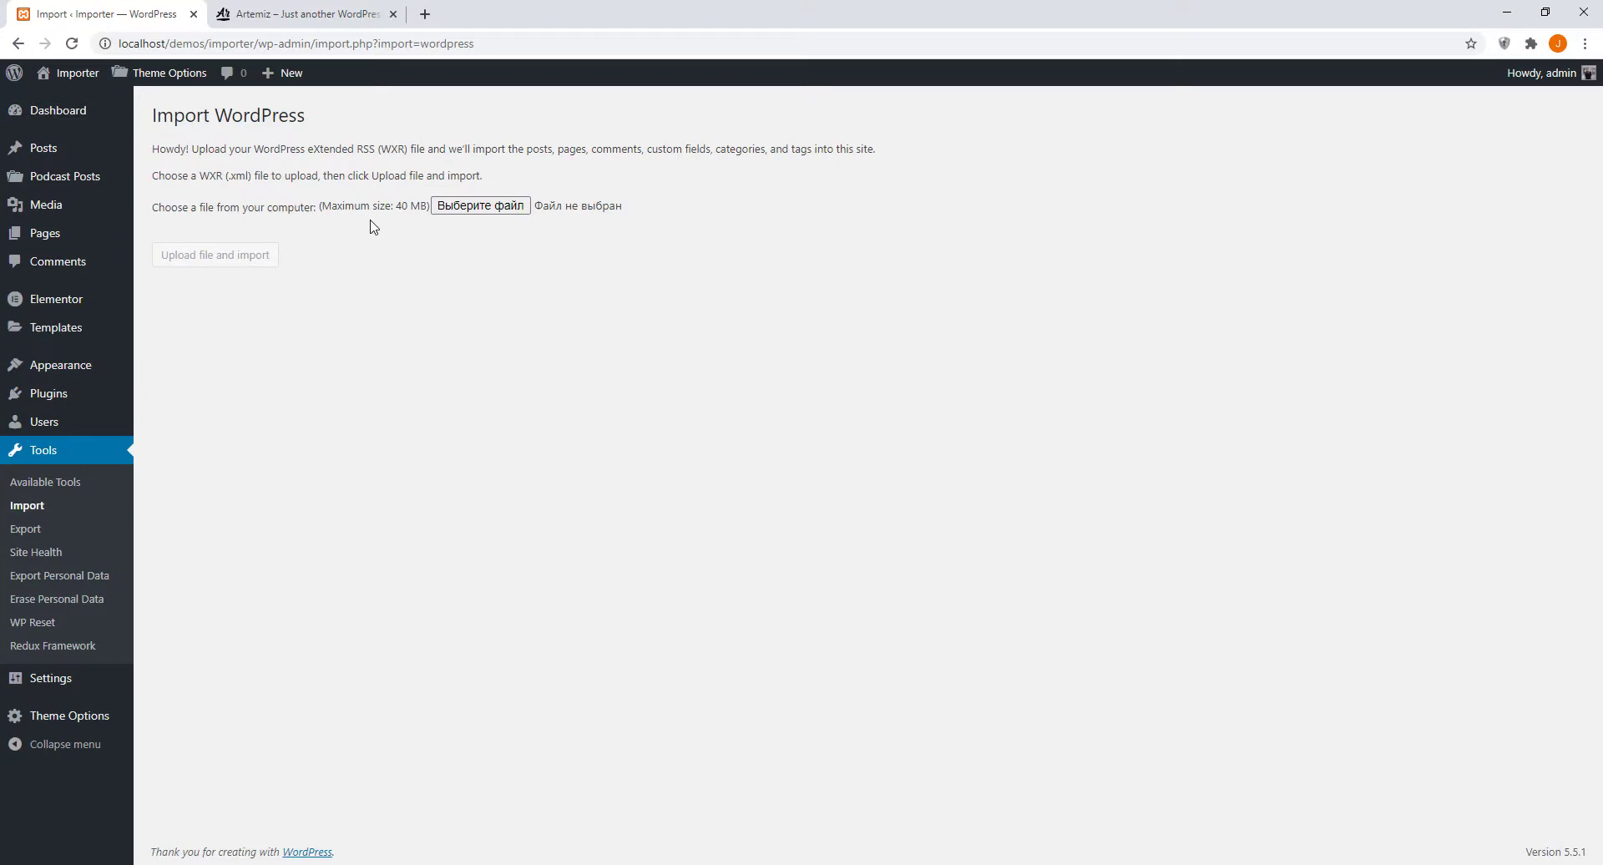
Step: Upload artemiz-xml-file from the theme package's xml folder and import it, including downloading its file attachments
{"action": "key", "text": "alt+Tab"}
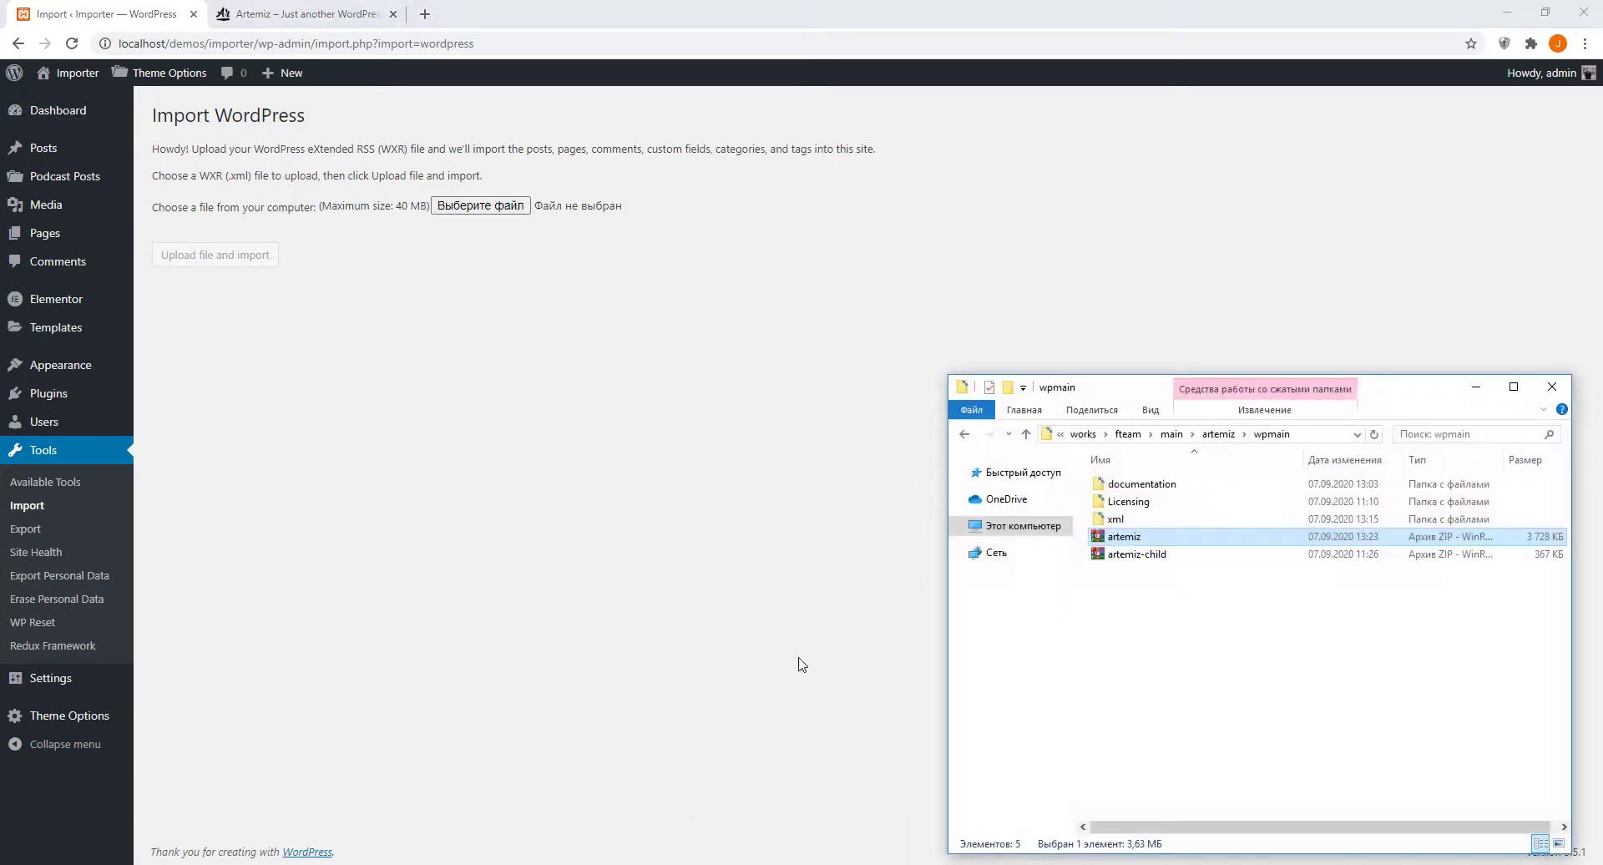
{"action": "left_click", "coordinate": [1119, 519]}
{"action": "double_click", "coordinate": [1133, 521]}
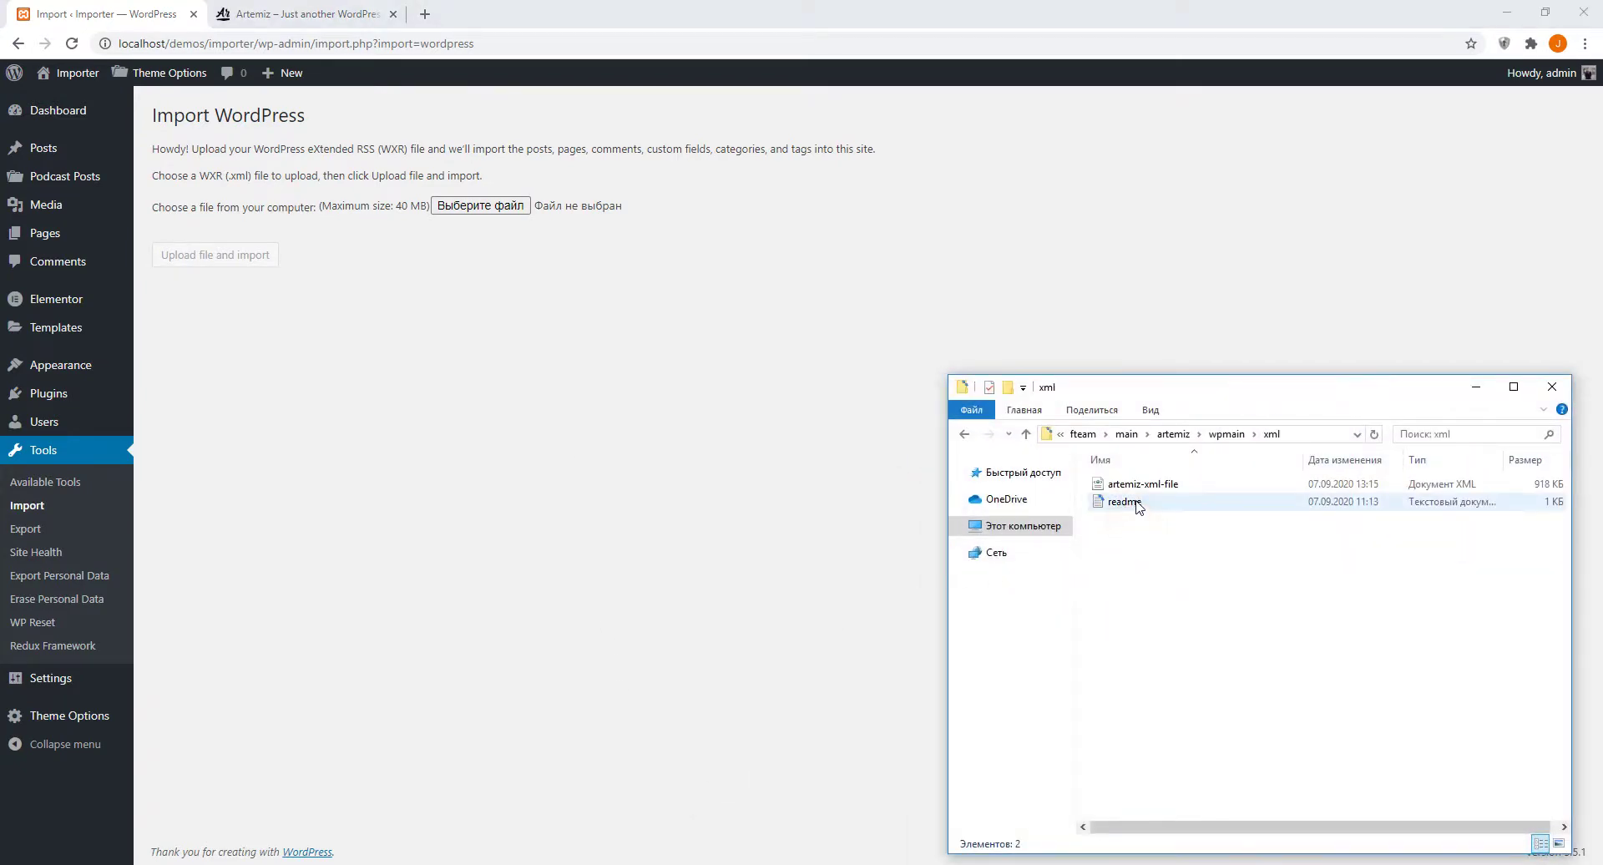
{"action": "left_click_drag", "start_coordinate": [1141, 486], "coordinate": [501, 217]}
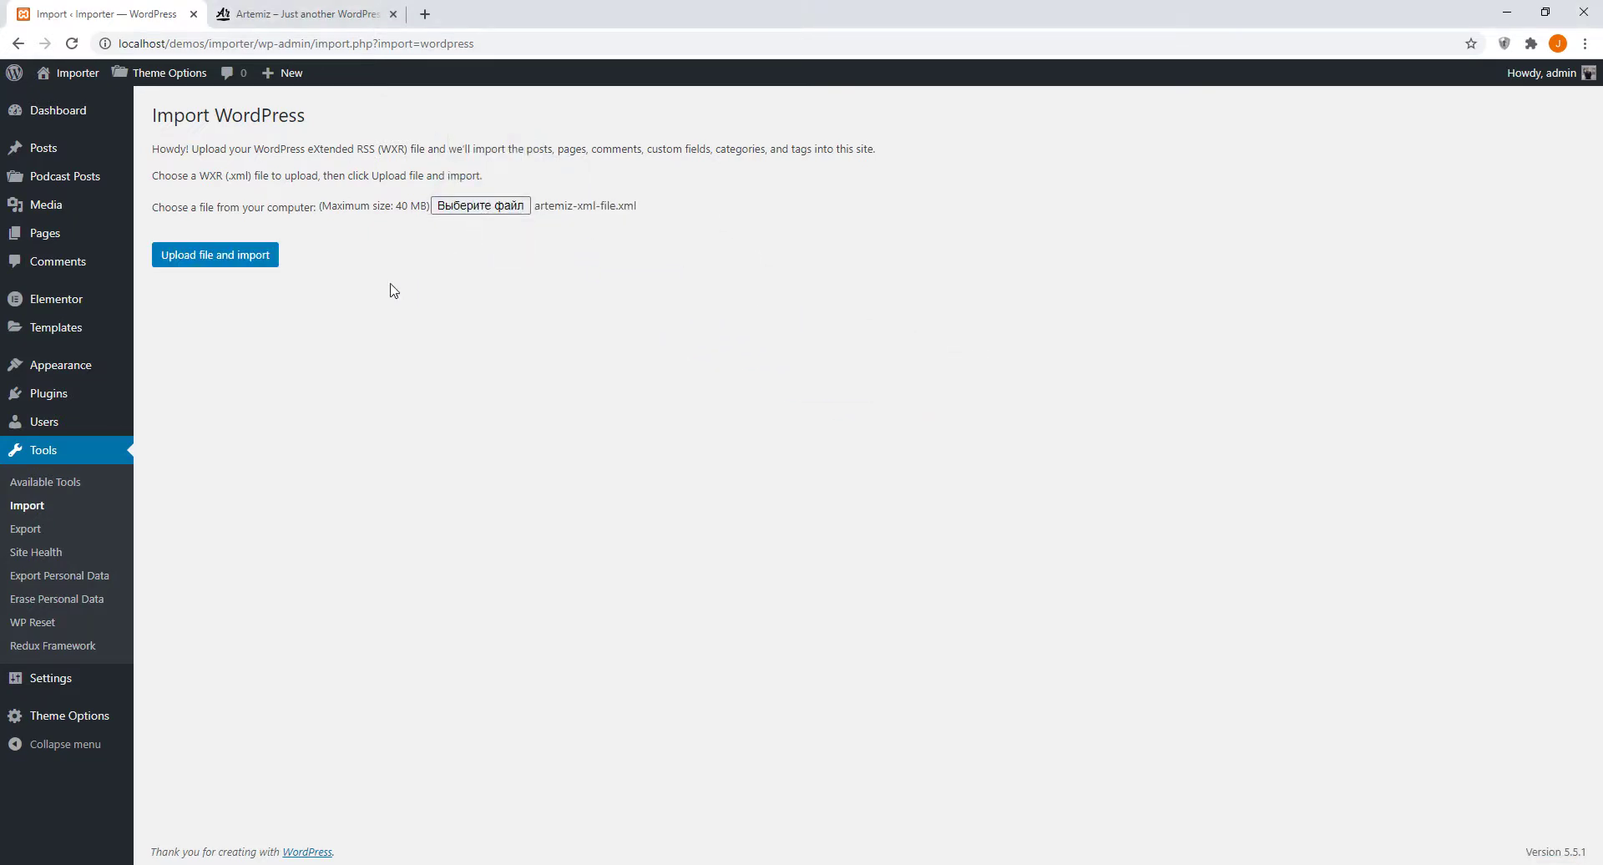
{"action": "left_click", "coordinate": [214, 257]}
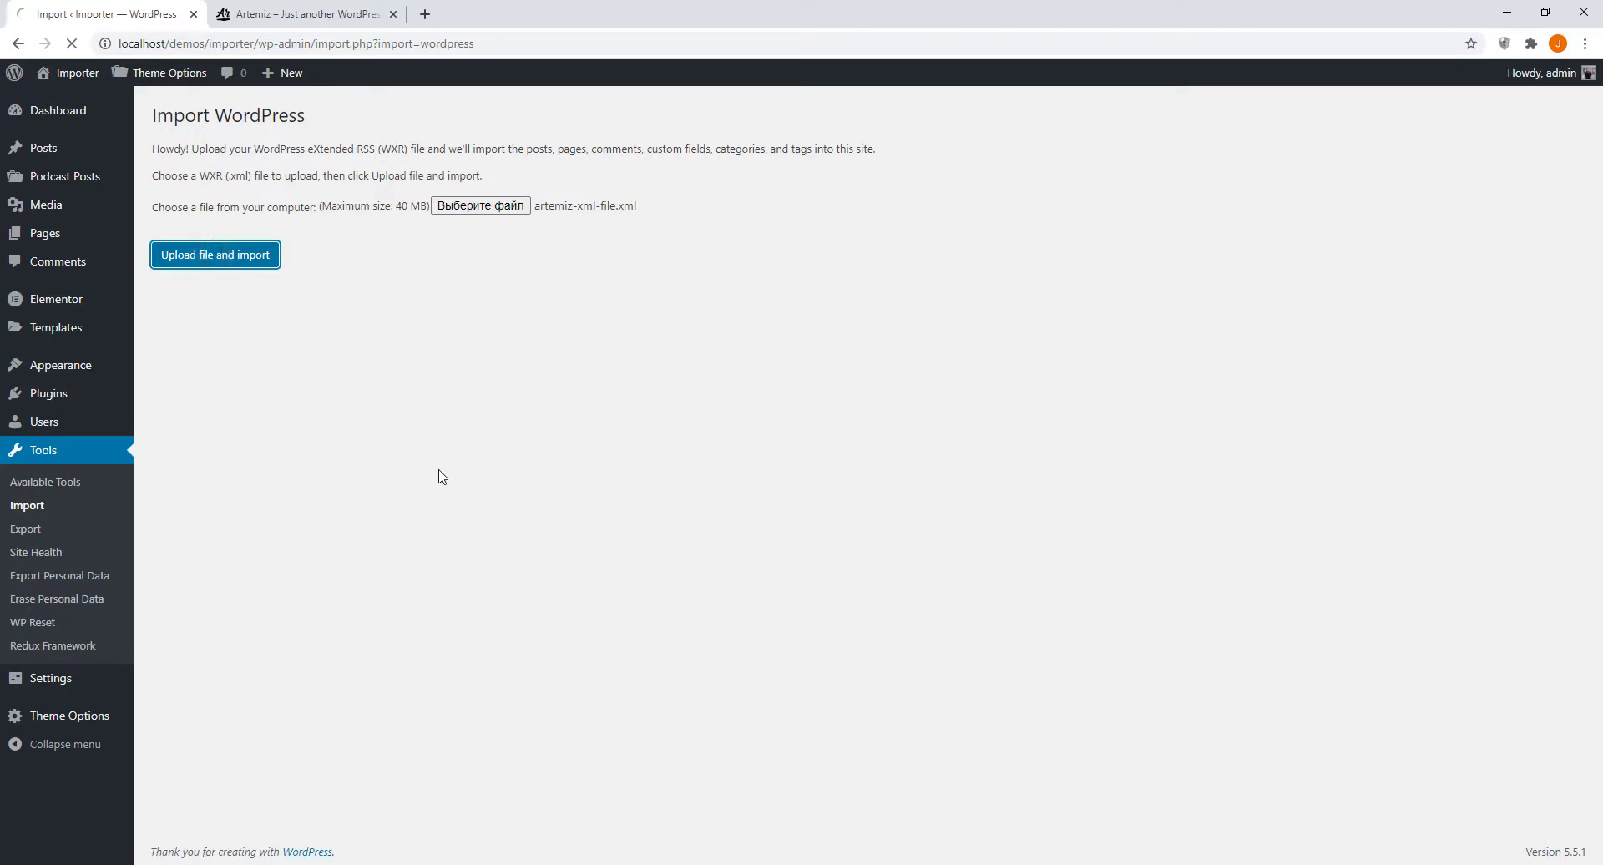
{"action": "left_click", "coordinate": [195, 349]}
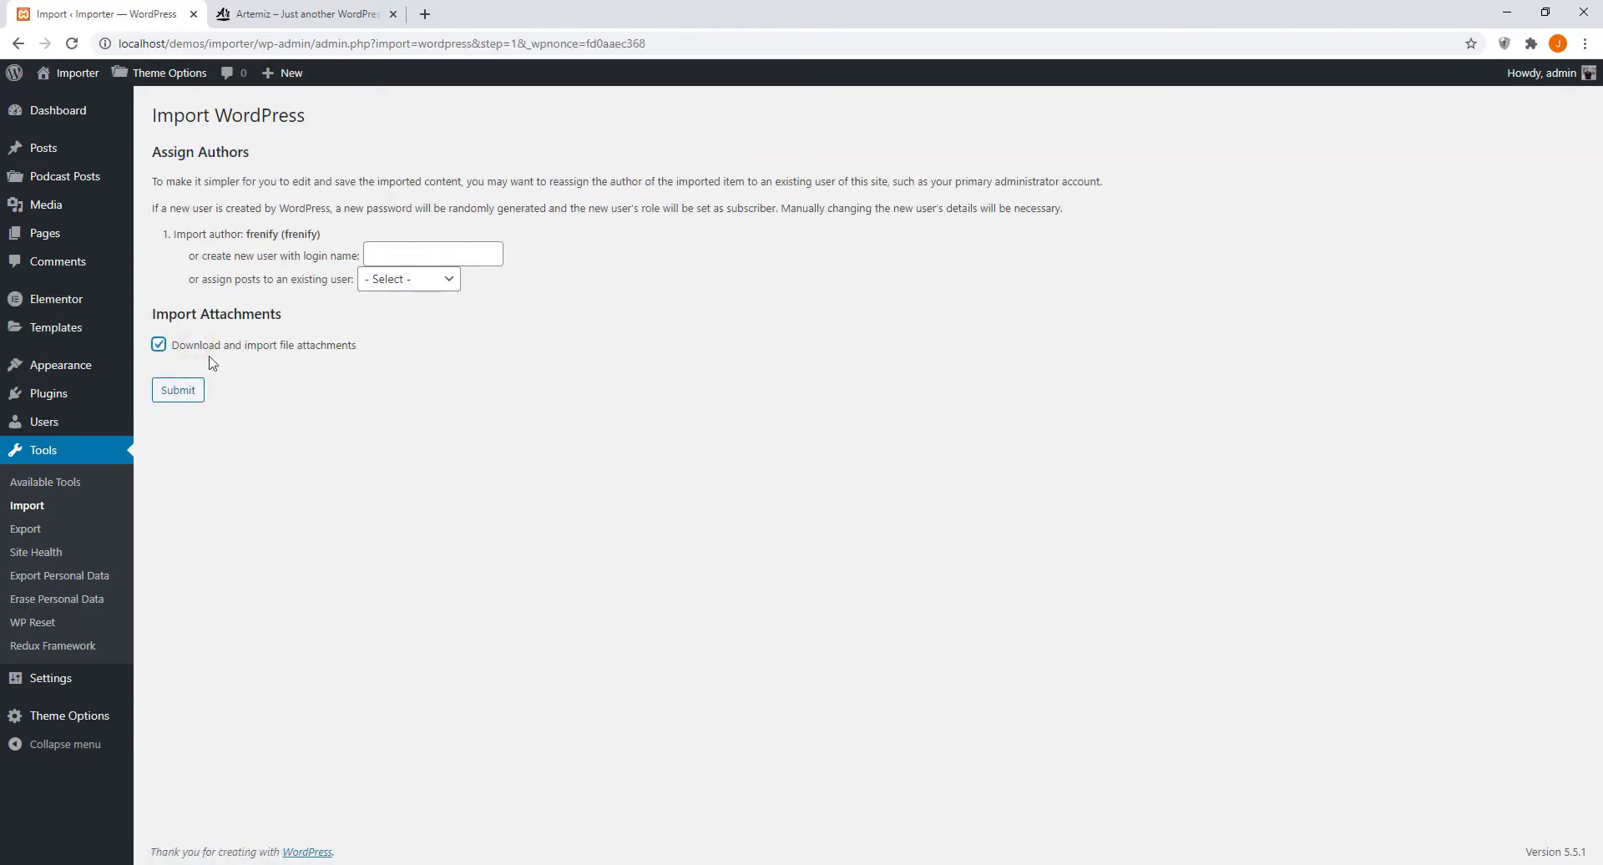
{"action": "left_click", "coordinate": [192, 395]}
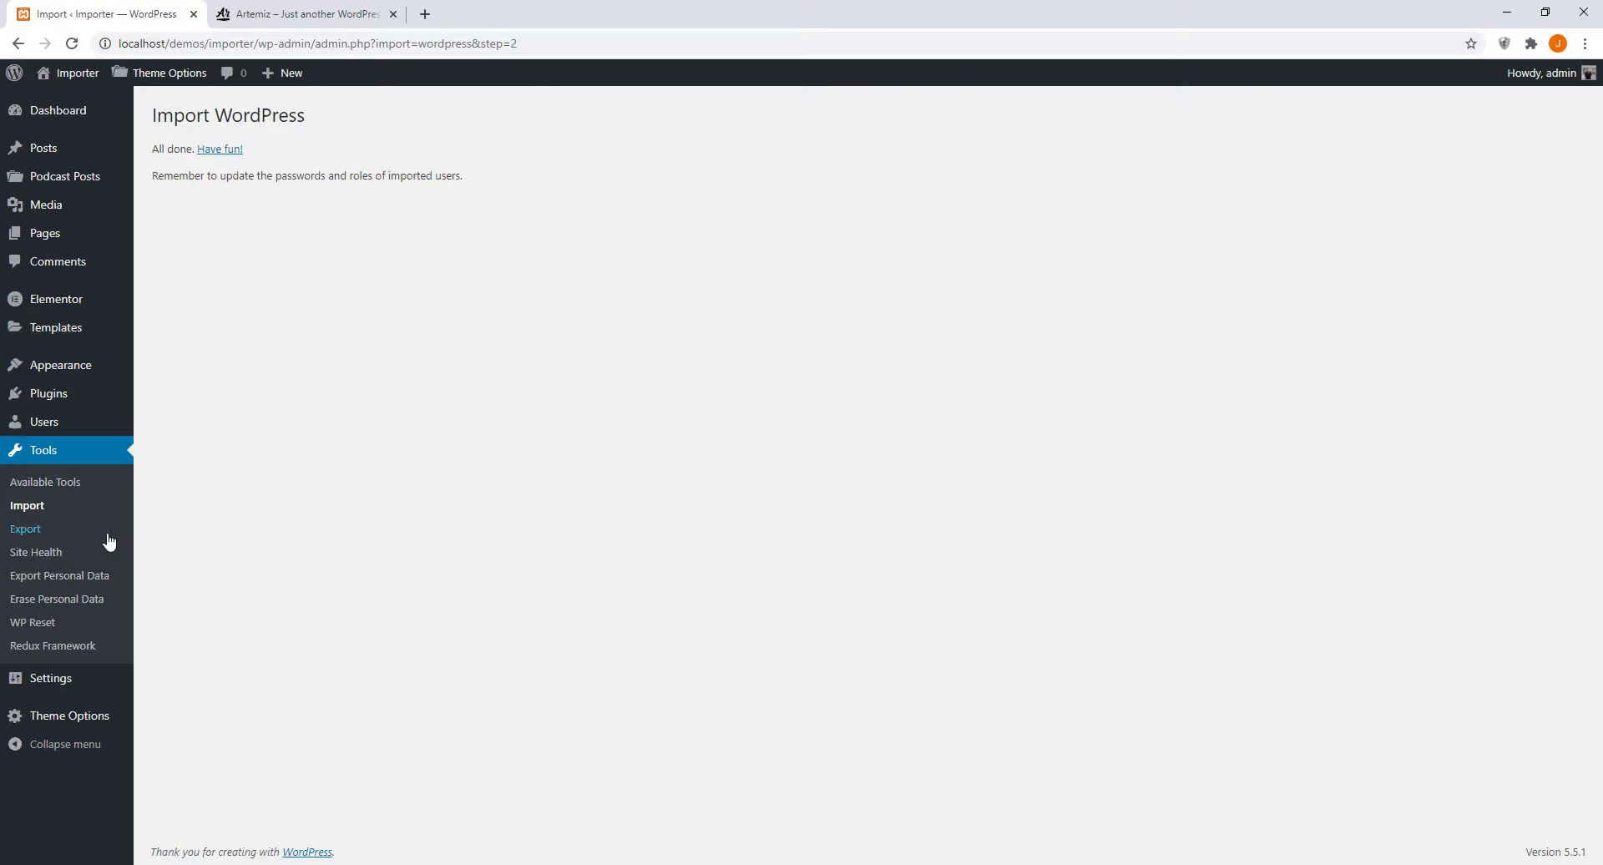
Step: Assign the Footer Menu to the Footer Menu display location and save it
{"action": "left_click", "coordinate": [194, 434]}
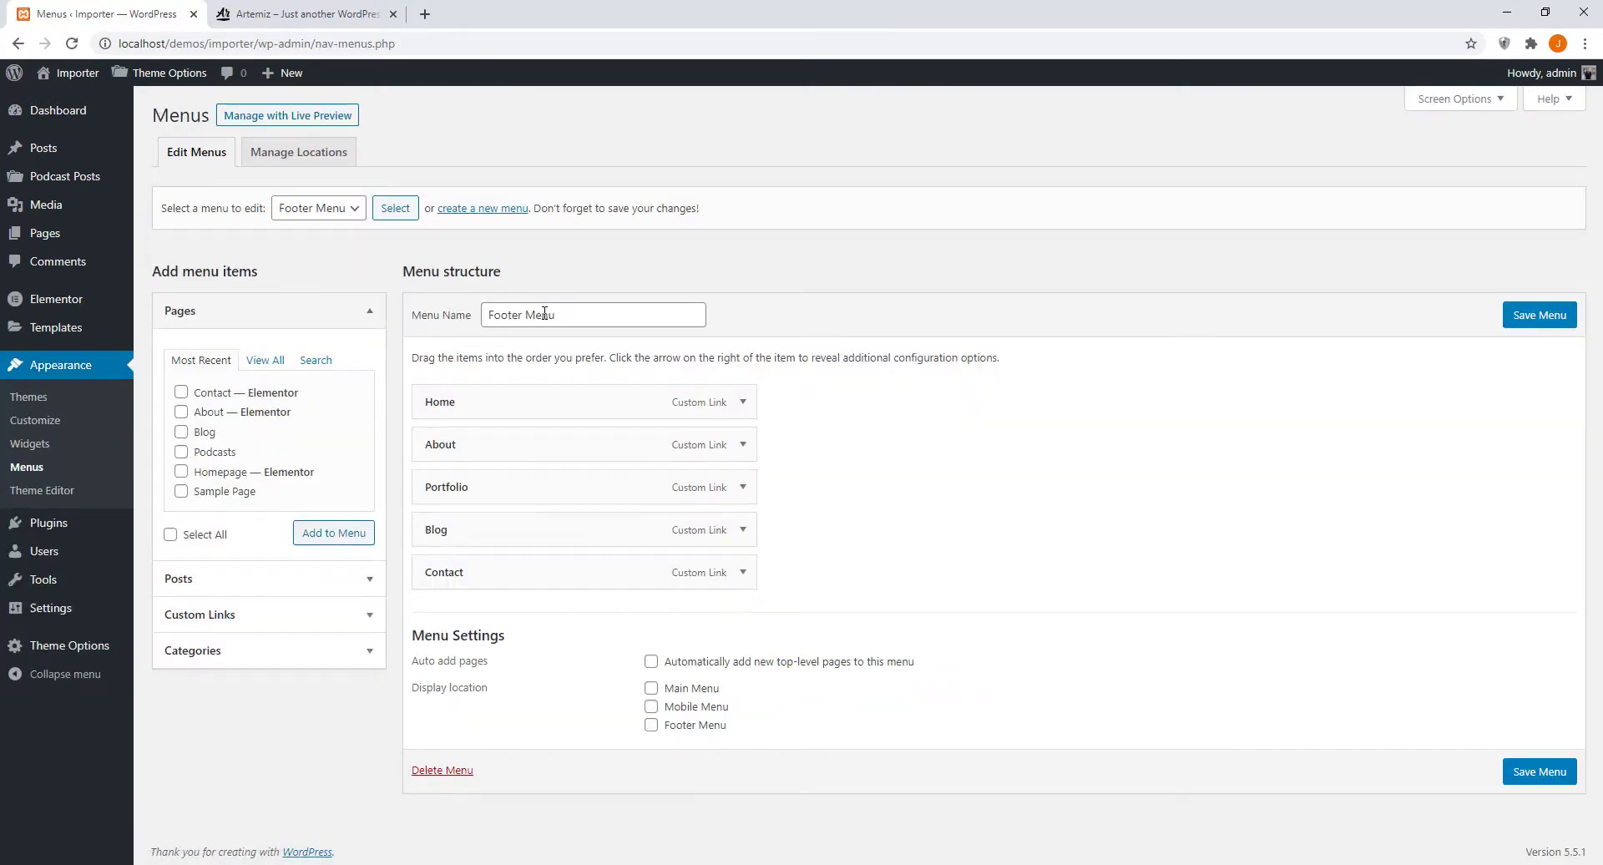
{"action": "left_click", "coordinate": [676, 724]}
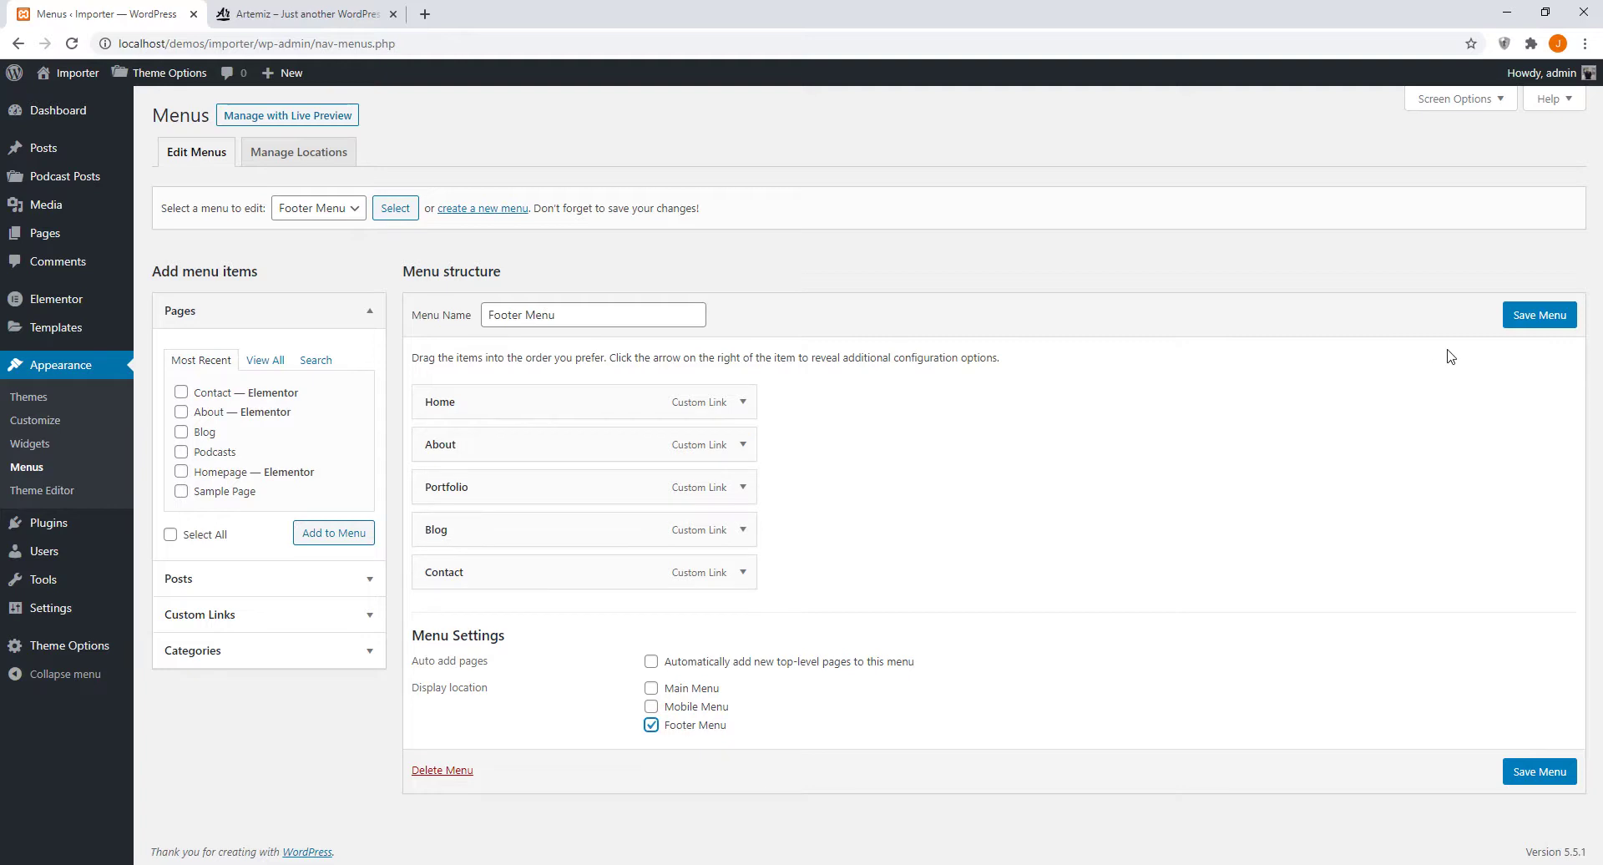
{"action": "left_click", "coordinate": [1556, 323]}
Step: Load the Main Menu for editing, assign it to the Main Menu and Mobile Menu locations, and save it
{"action": "left_click", "coordinate": [333, 260]}
{"action": "left_click", "coordinate": [325, 298]}
{"action": "left_click", "coordinate": [472, 258]}
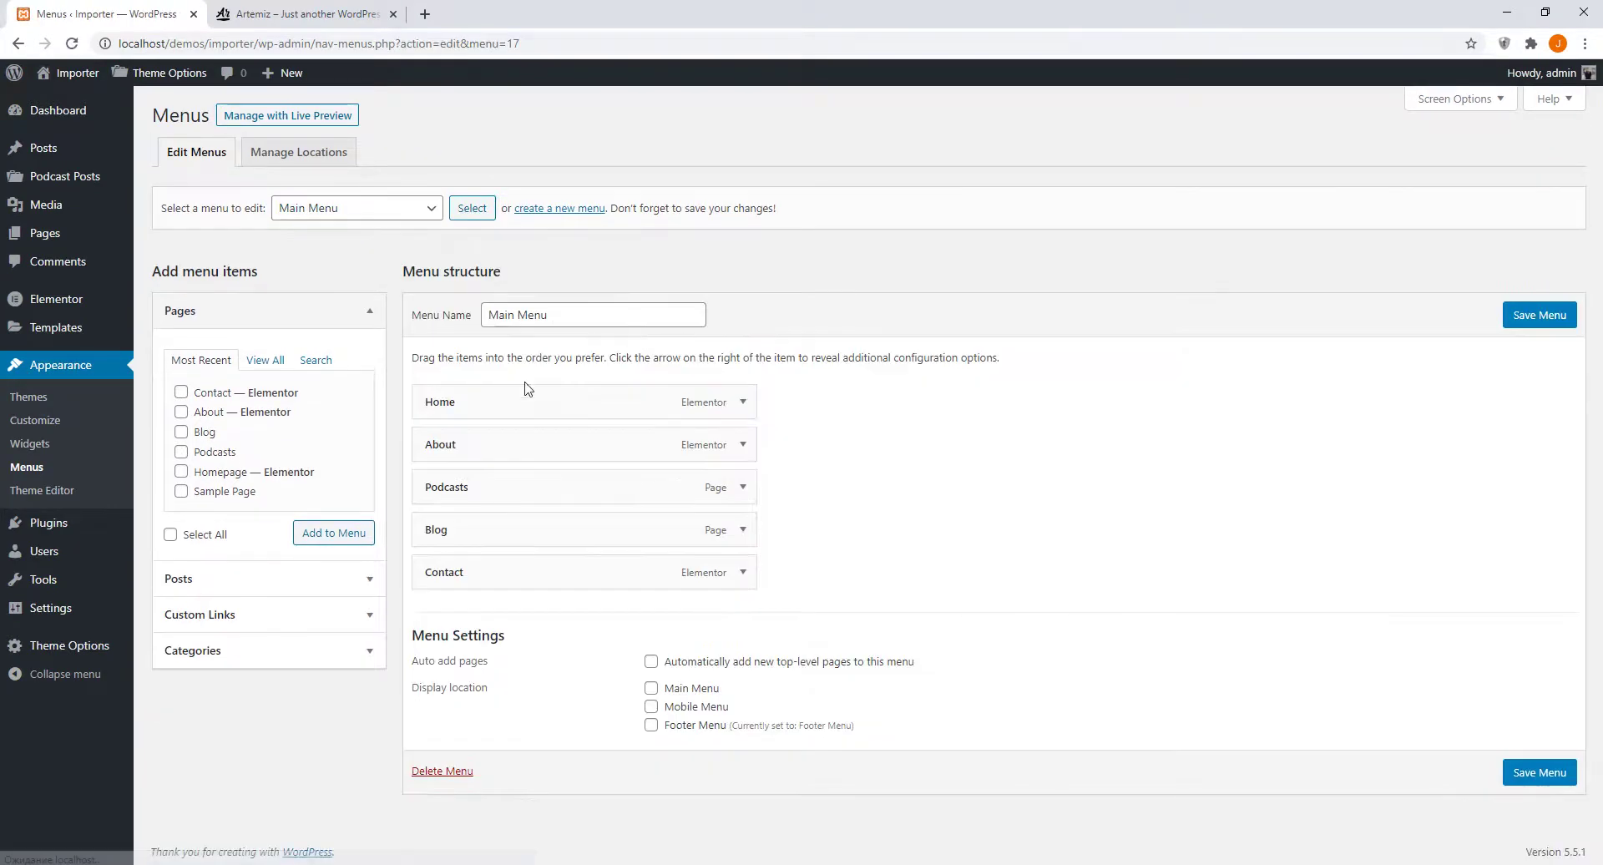
{"action": "left_click", "coordinate": [683, 691]}
{"action": "left_click", "coordinate": [683, 707]}
{"action": "left_click", "coordinate": [1567, 318]}
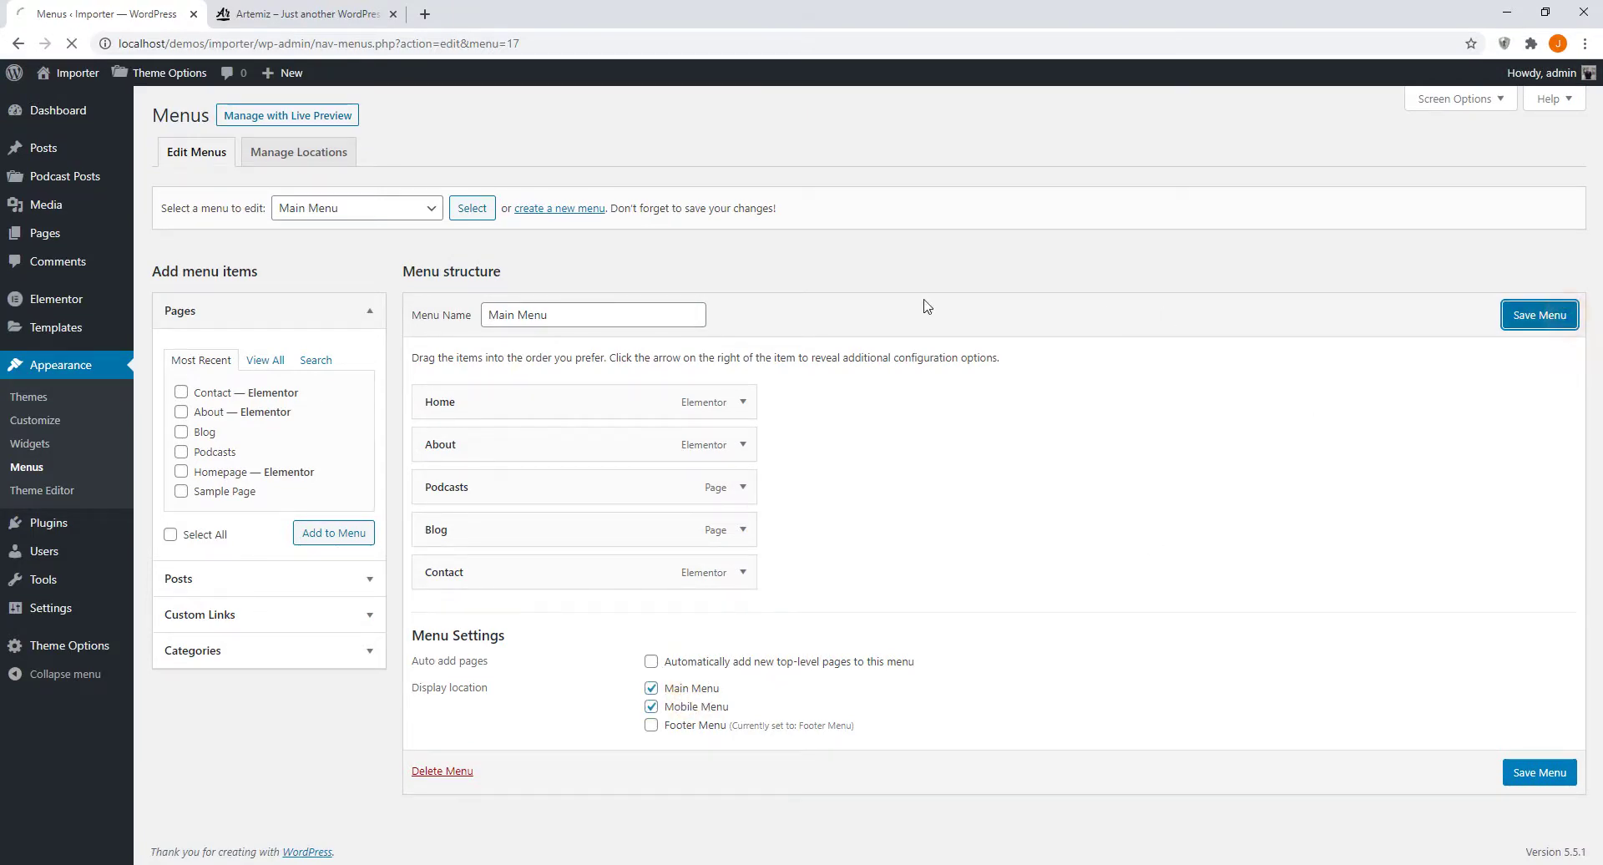
Step: Set the site's permalink structure to Post name and save the changes
{"action": "mouse_move", "coordinate": [50, 608]}
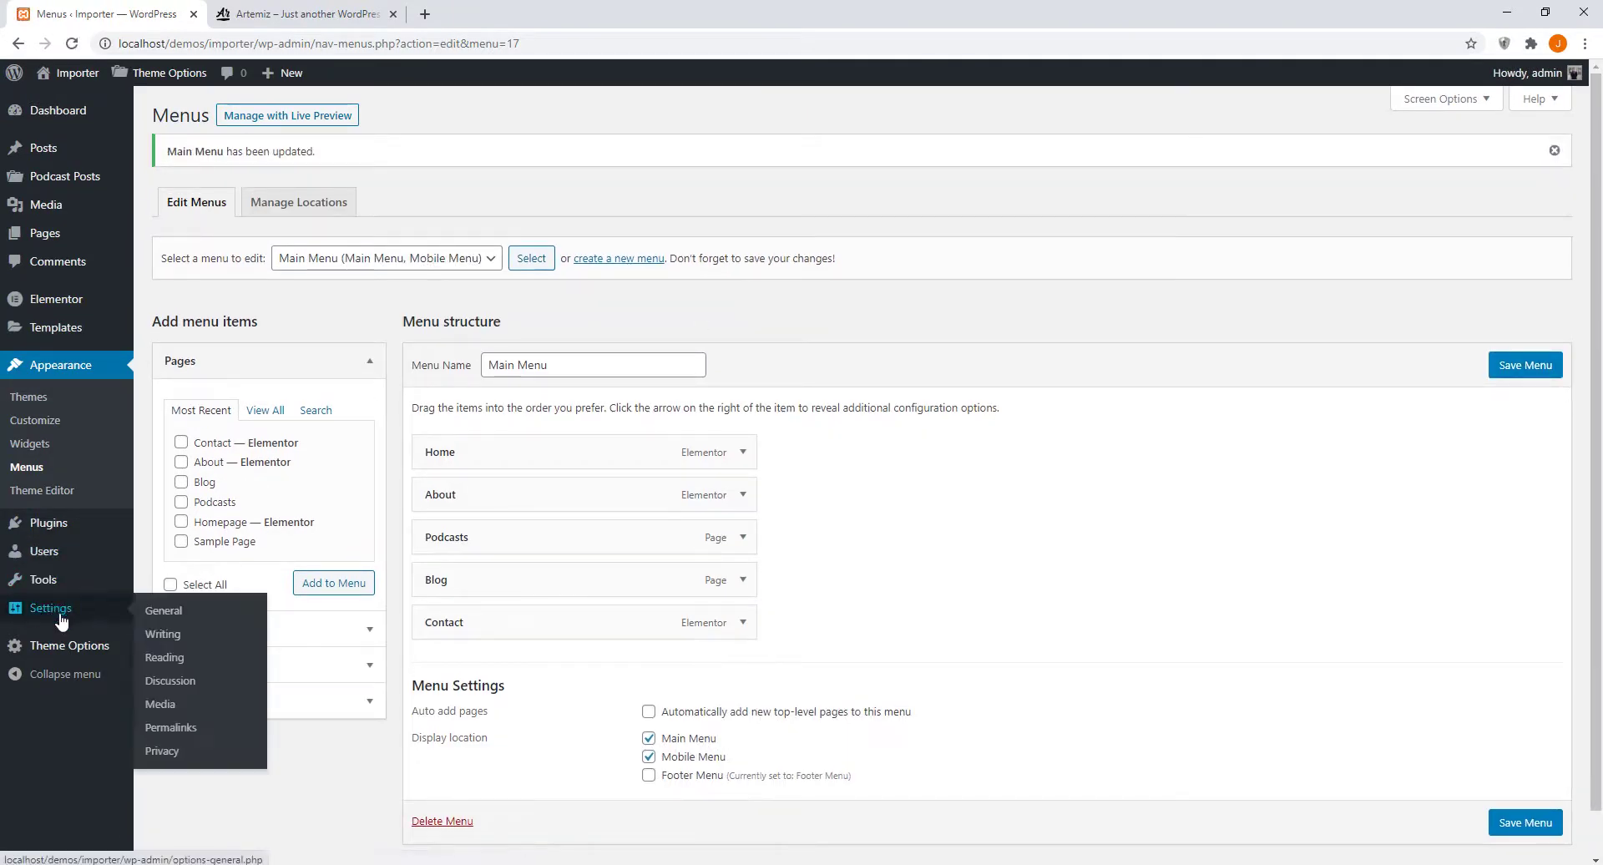
{"action": "left_click", "coordinate": [172, 727]}
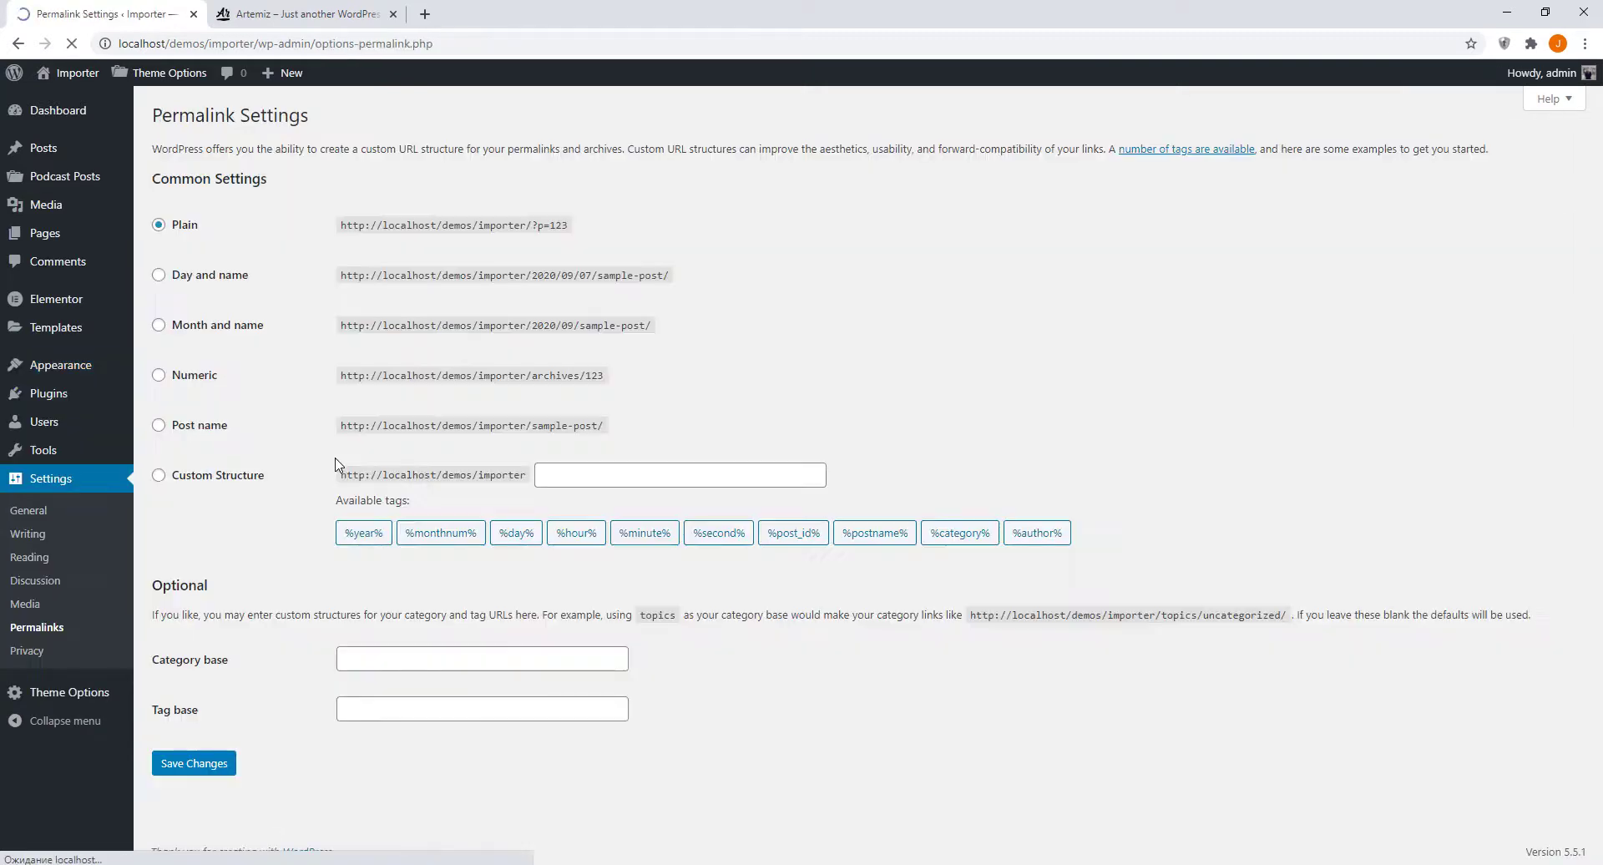
{"action": "left_click", "coordinate": [187, 427]}
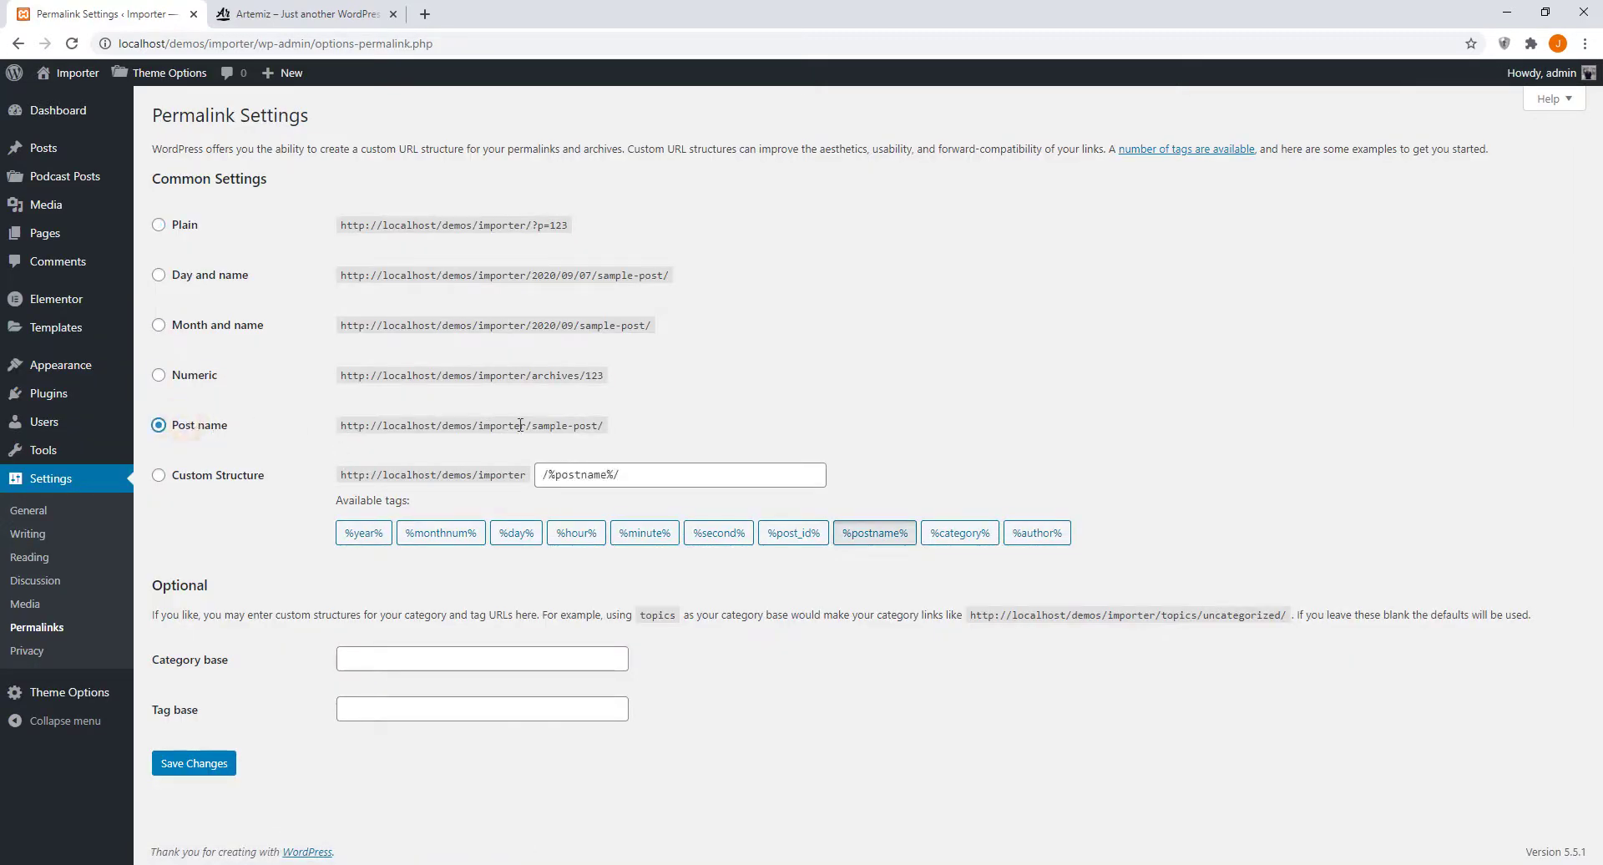
{"action": "left_click", "coordinate": [182, 759]}
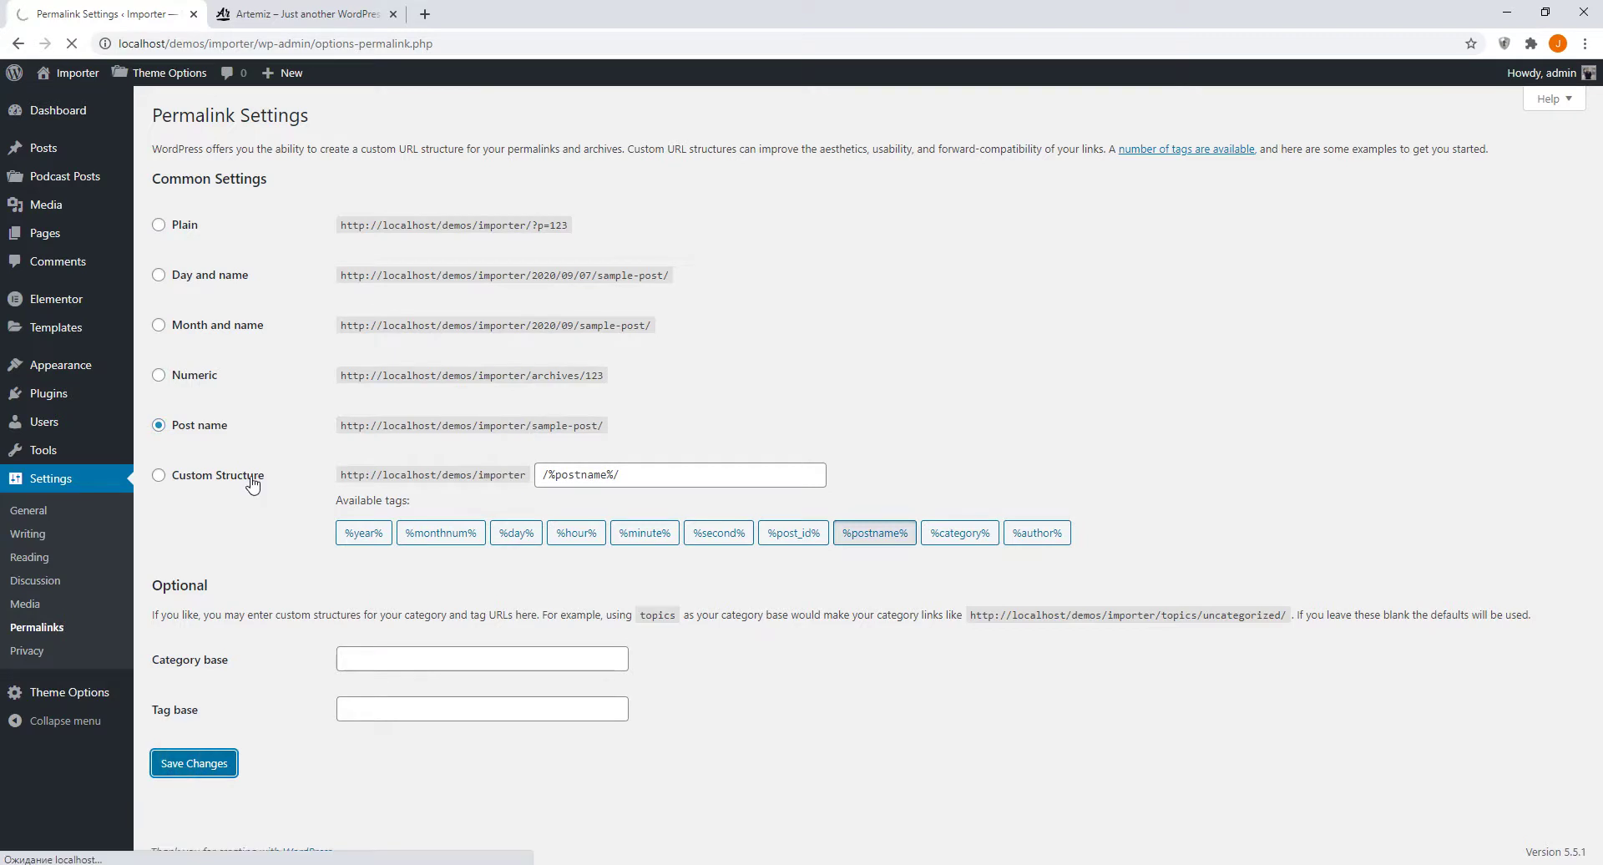
Step: Set the site front page to a static page using Homepage, and save the reading settings
{"action": "left_click", "coordinate": [30, 557]}
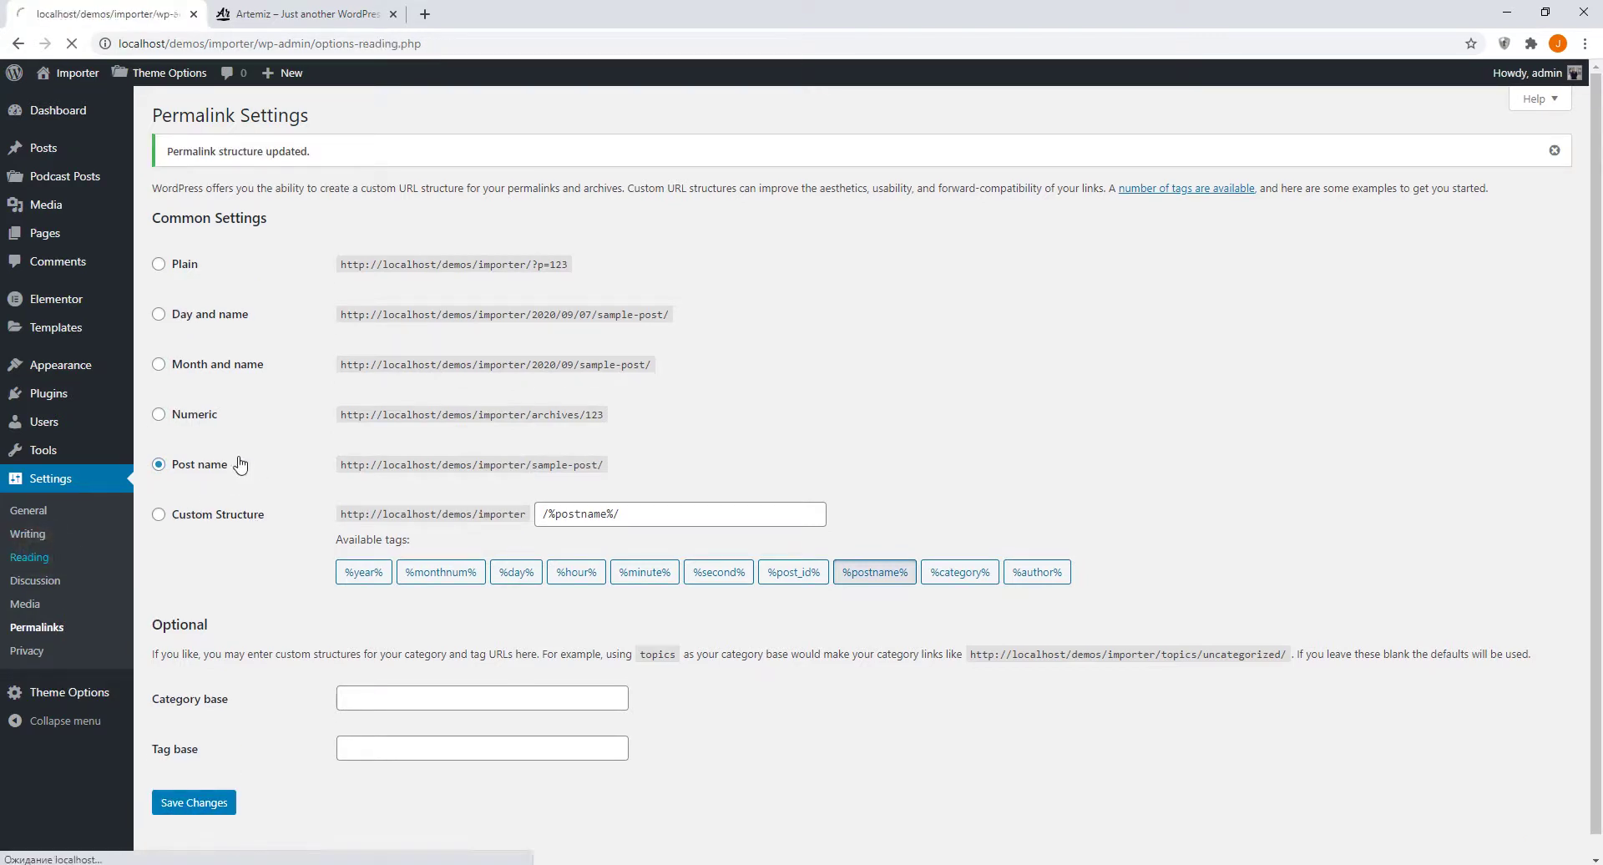
{"action": "left_click", "coordinate": [342, 185]}
{"action": "left_click", "coordinate": [457, 226]}
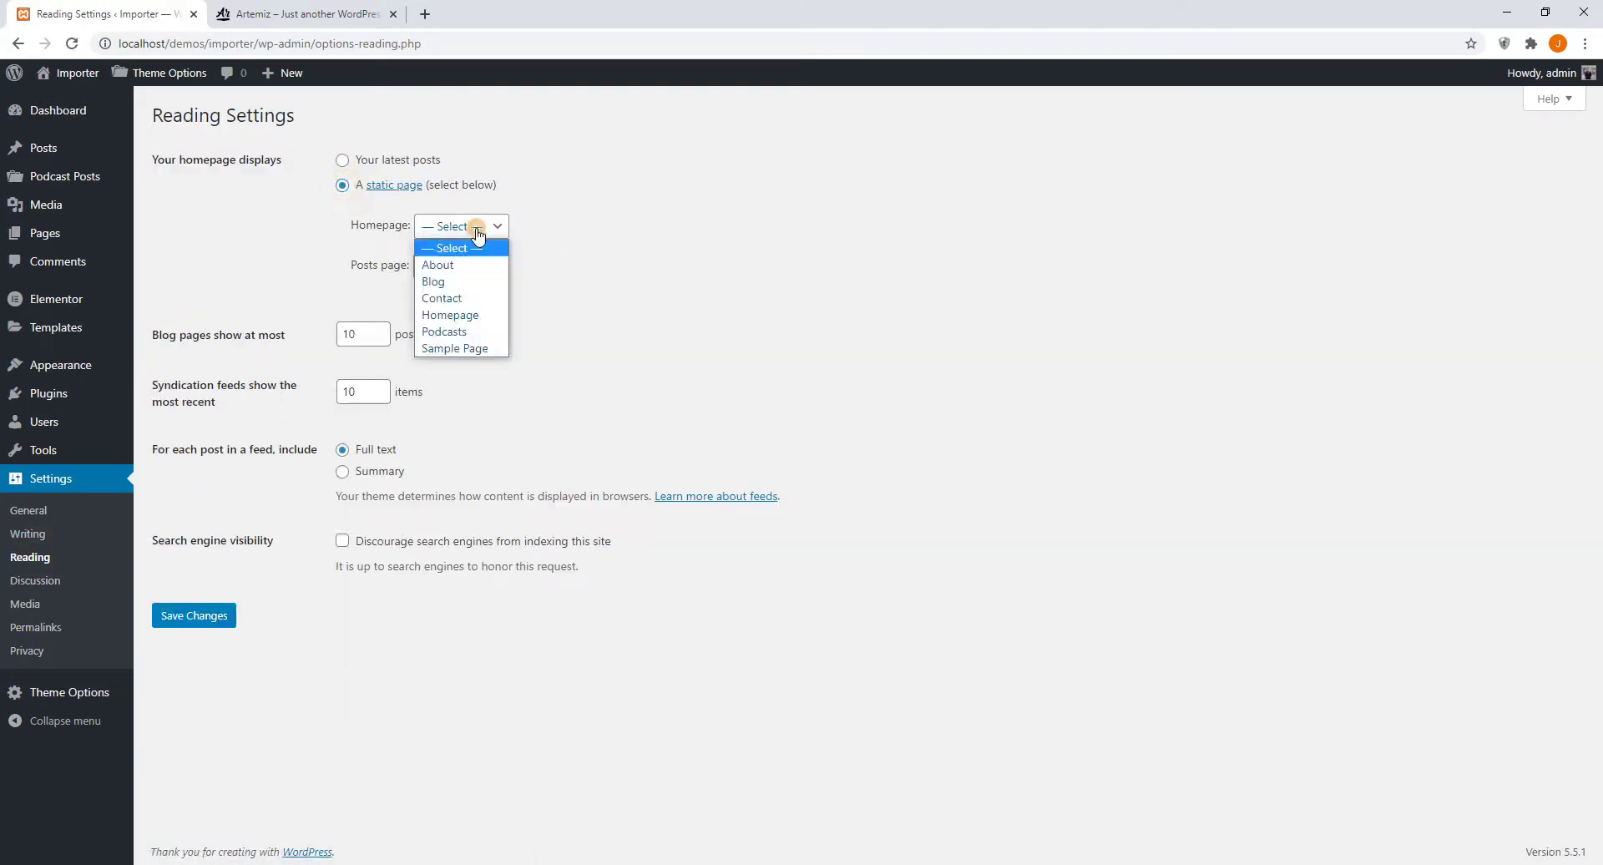
{"action": "left_click", "coordinate": [463, 318]}
{"action": "left_click", "coordinate": [206, 626]}
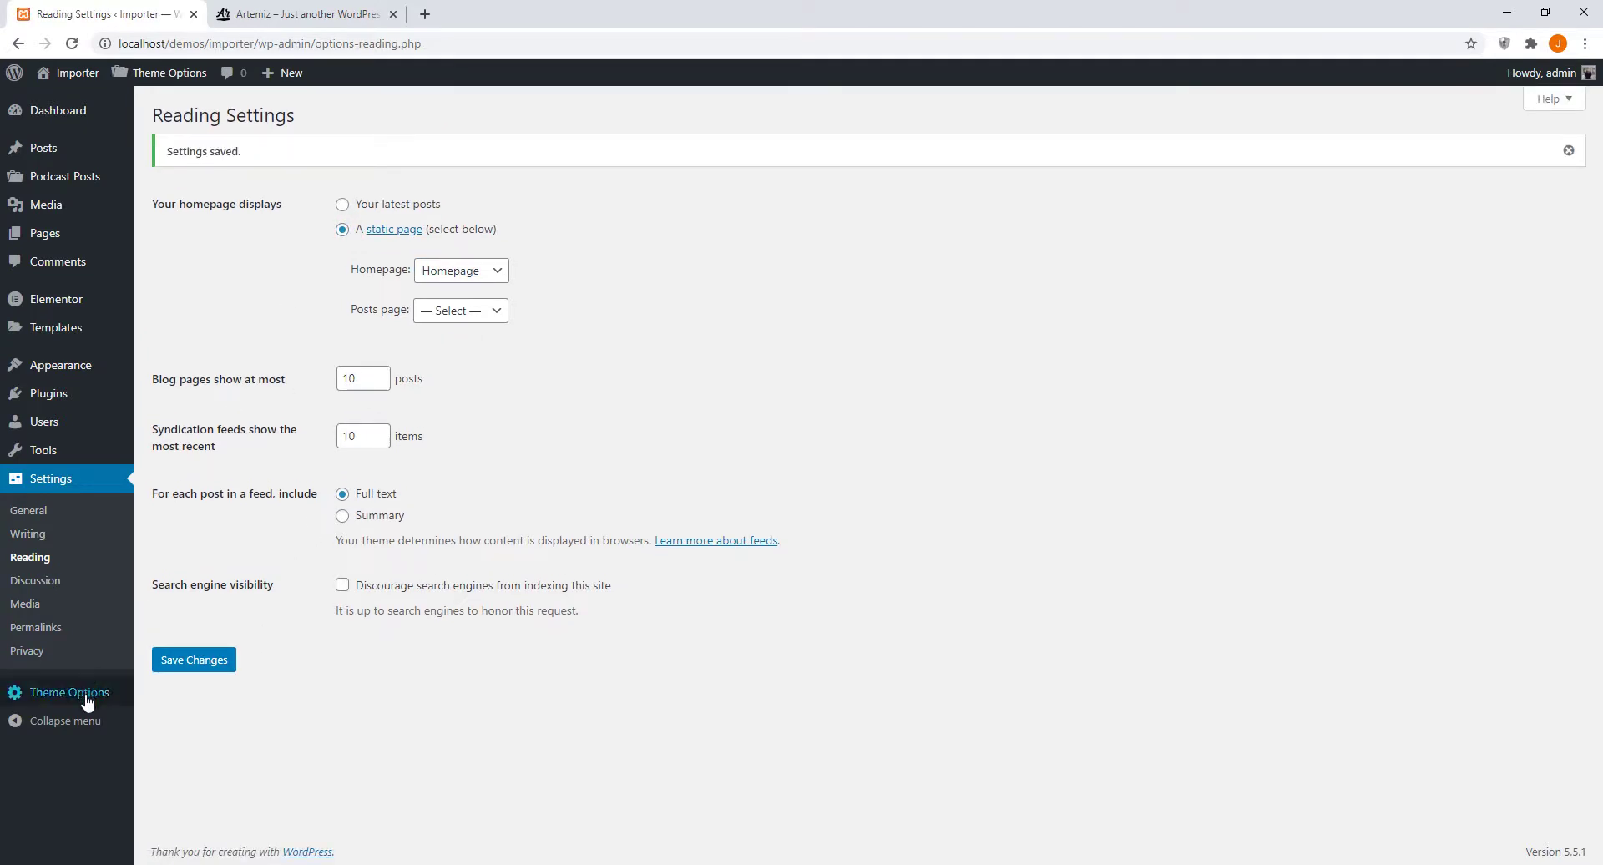
Step: Open the Import / Export section of the theme options and choose to import from a URL
{"action": "mouse_move", "coordinate": [68, 706]}
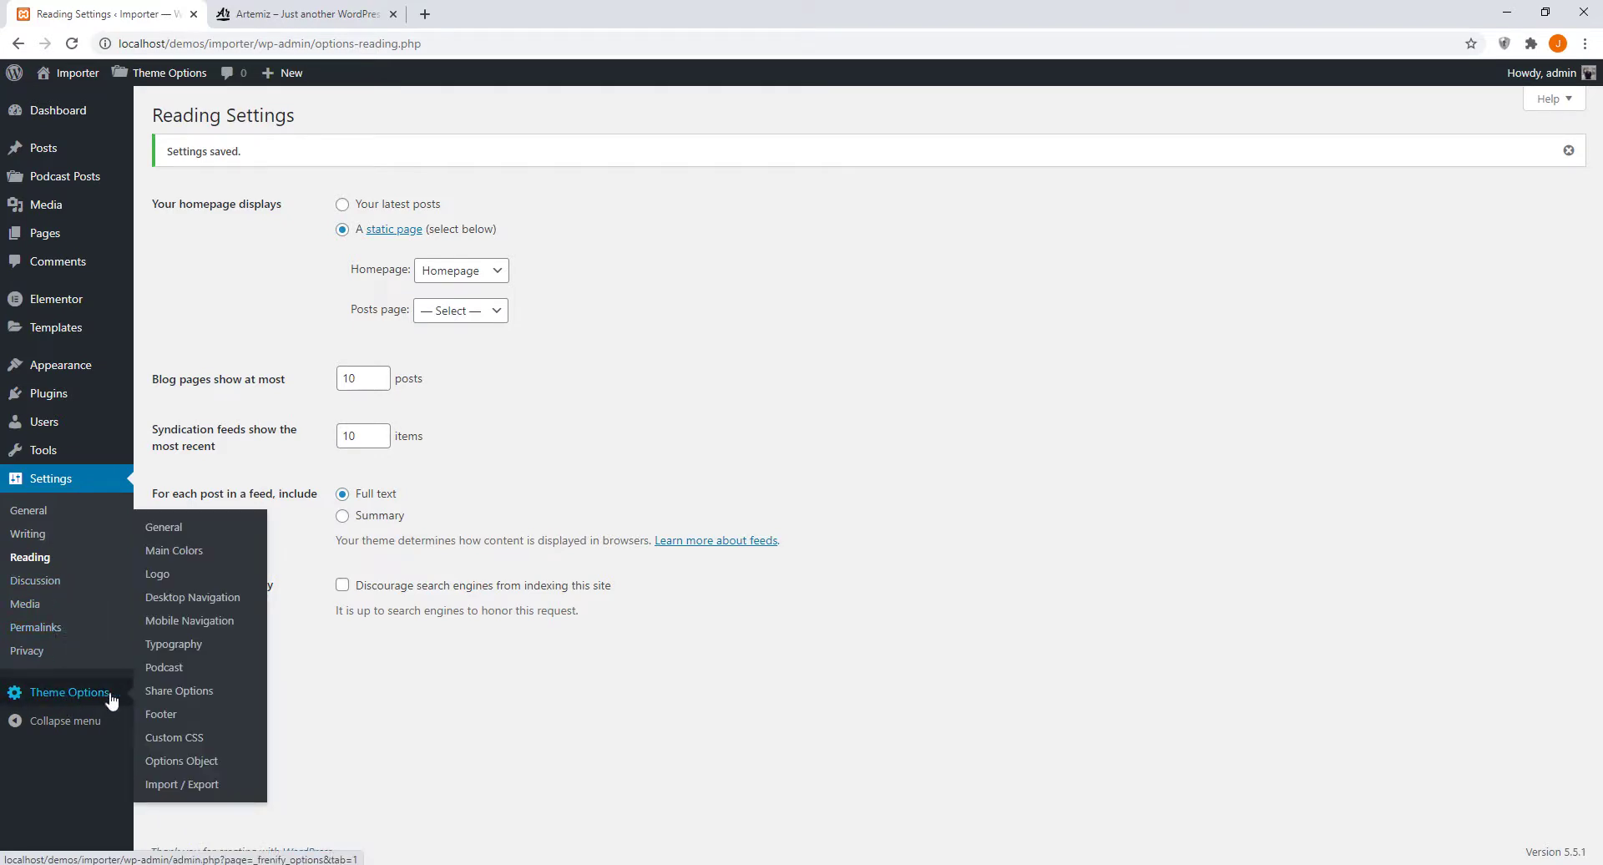
{"action": "left_click", "coordinate": [184, 785]}
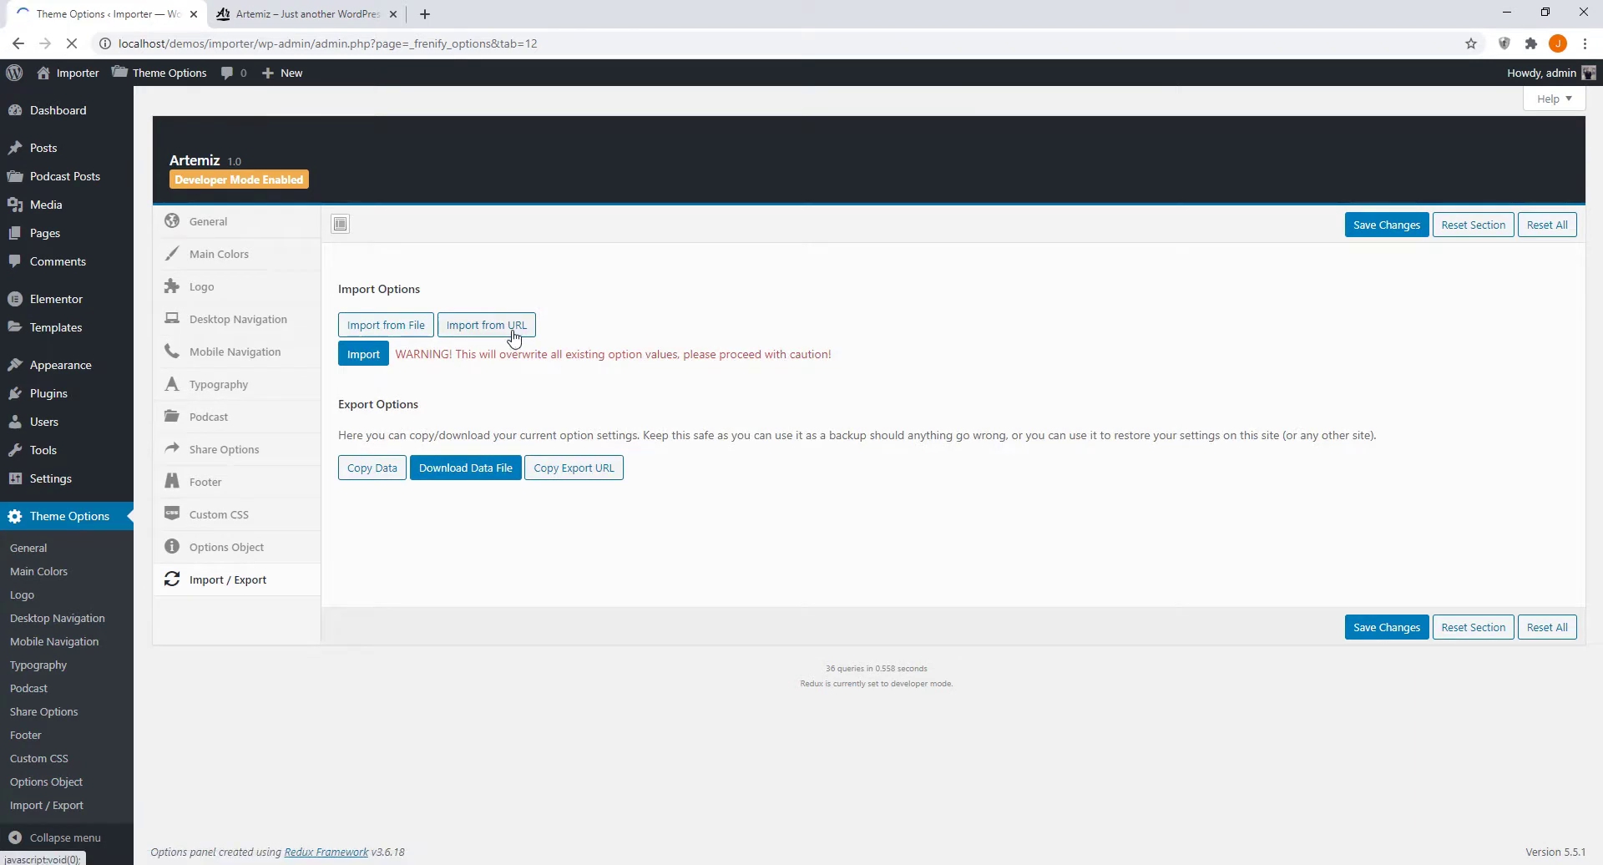
{"action": "left_click", "coordinate": [513, 325]}
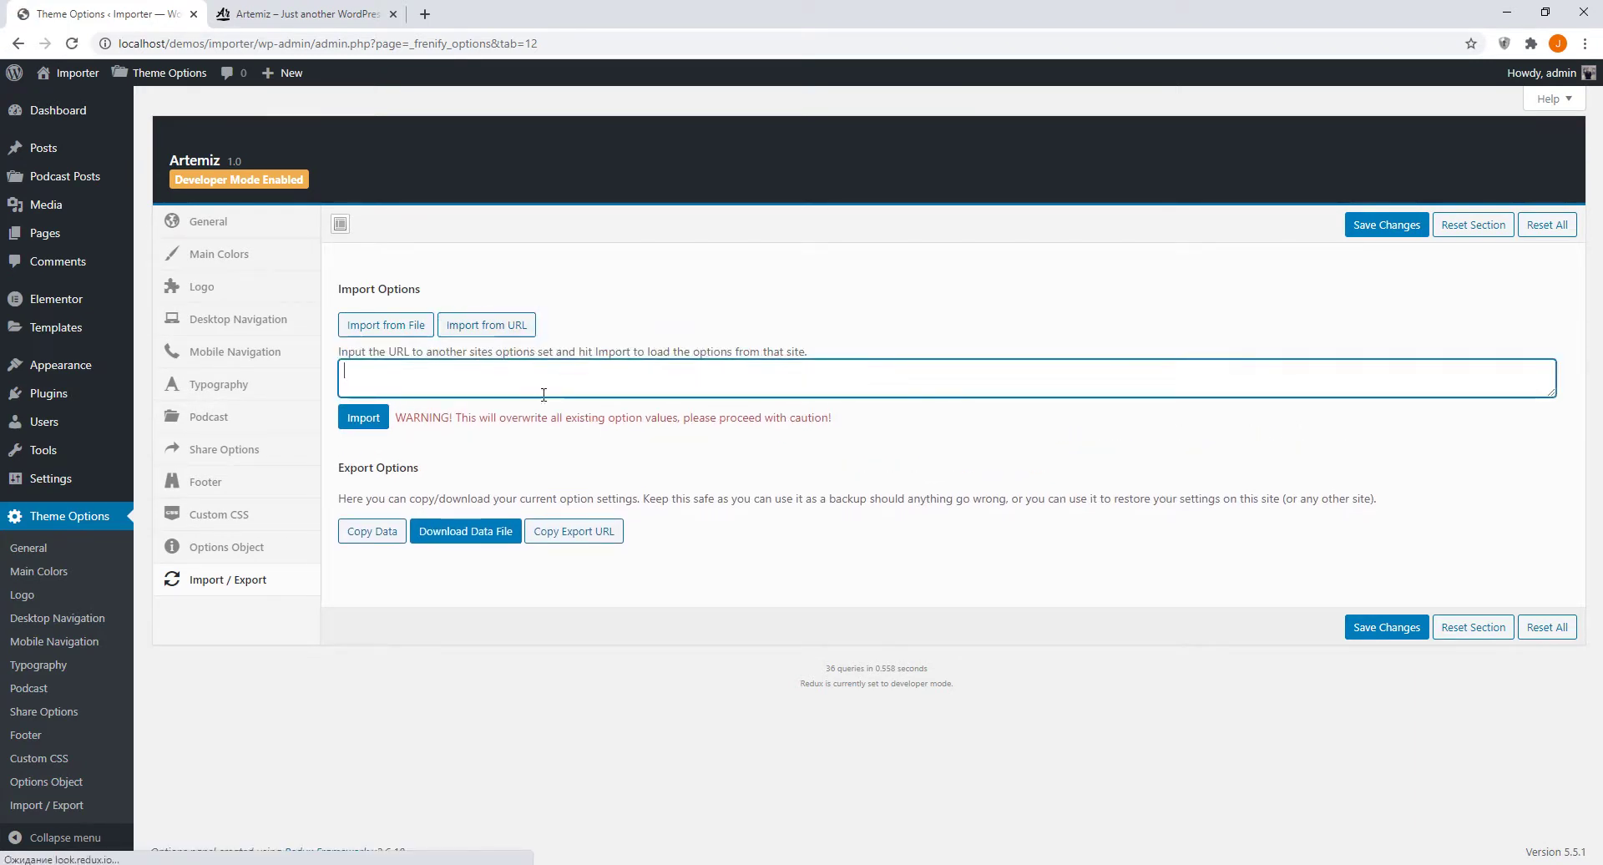
Step: Copy the theme options import link from the readme file in the xml folder and return to the browser
{"action": "left_click", "coordinate": [667, 850]}
{"action": "double_click", "coordinate": [1141, 503]}
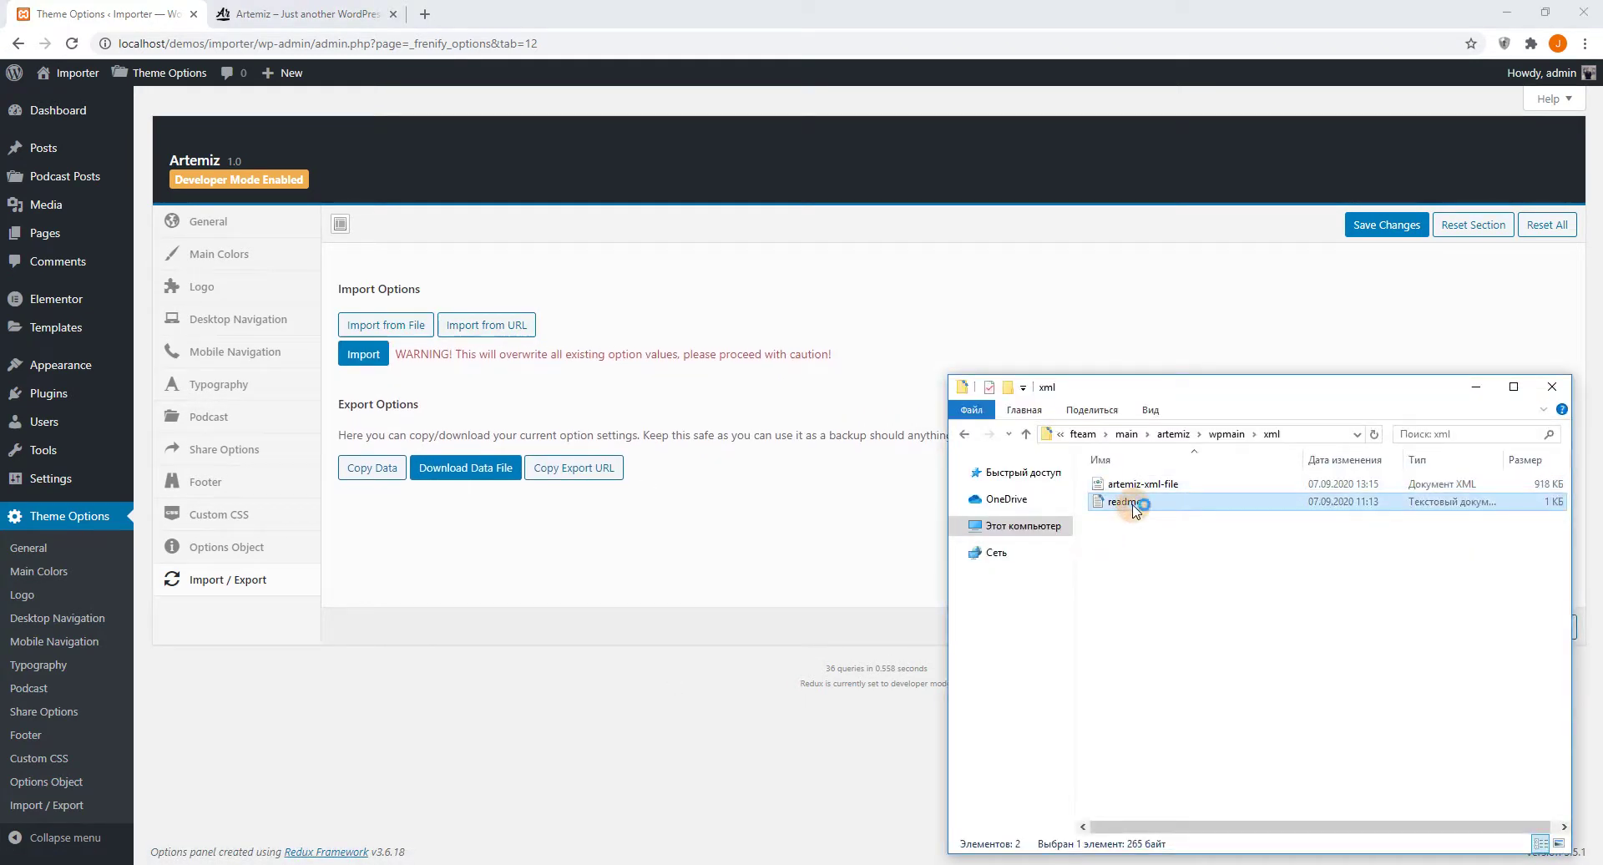
{"action": "left_click_drag", "start_coordinate": [421, 276], "coordinate": [1354, 293]}
{"action": "key", "text": "ctrl+c"}
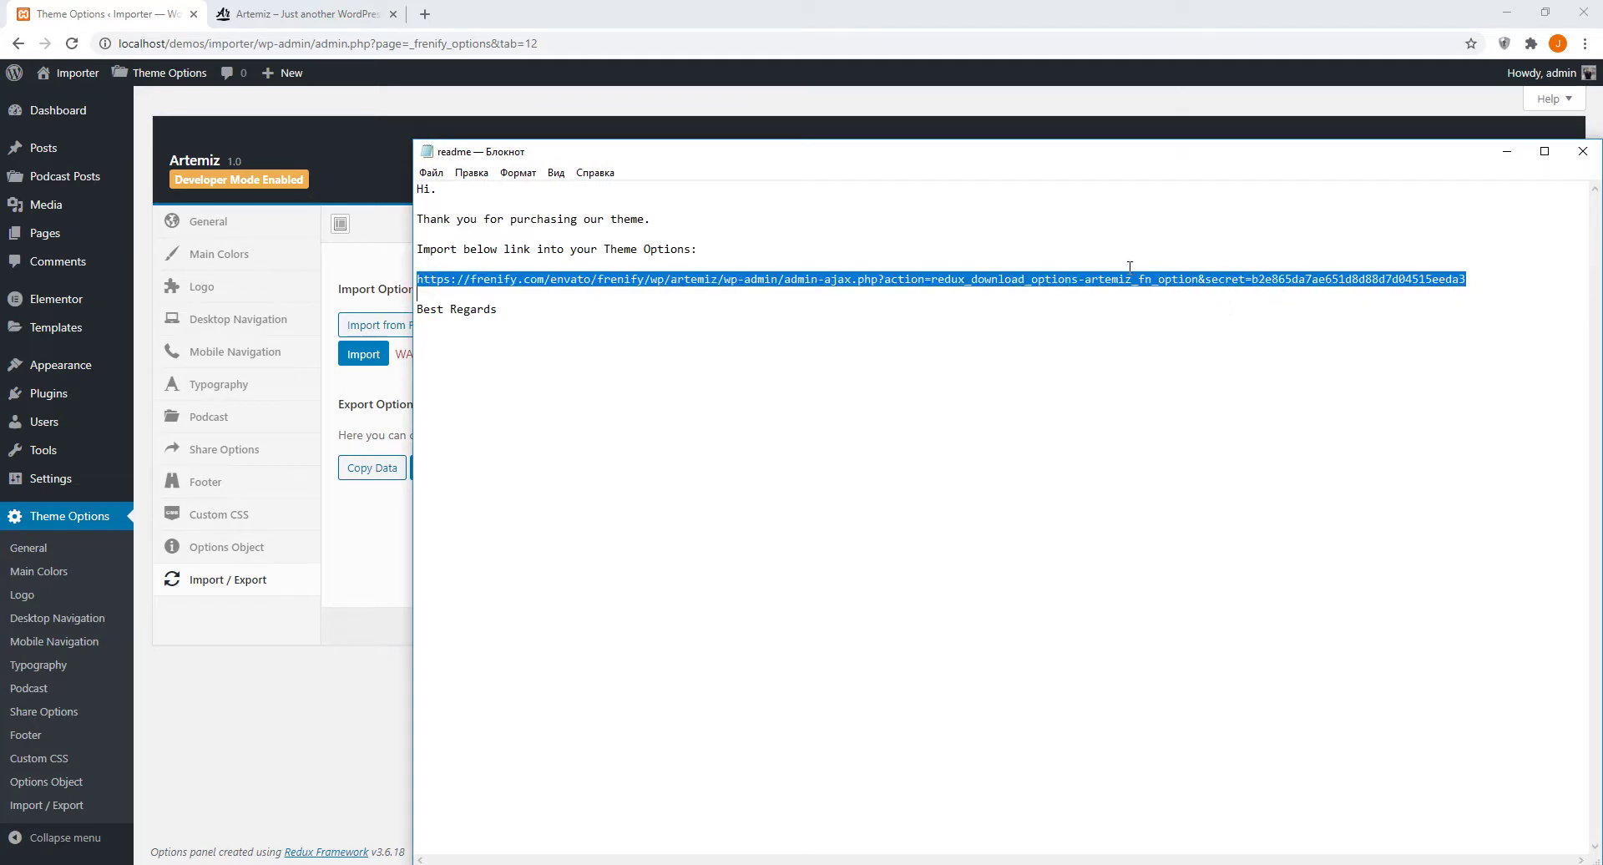
{"action": "left_click", "coordinate": [349, 396]}
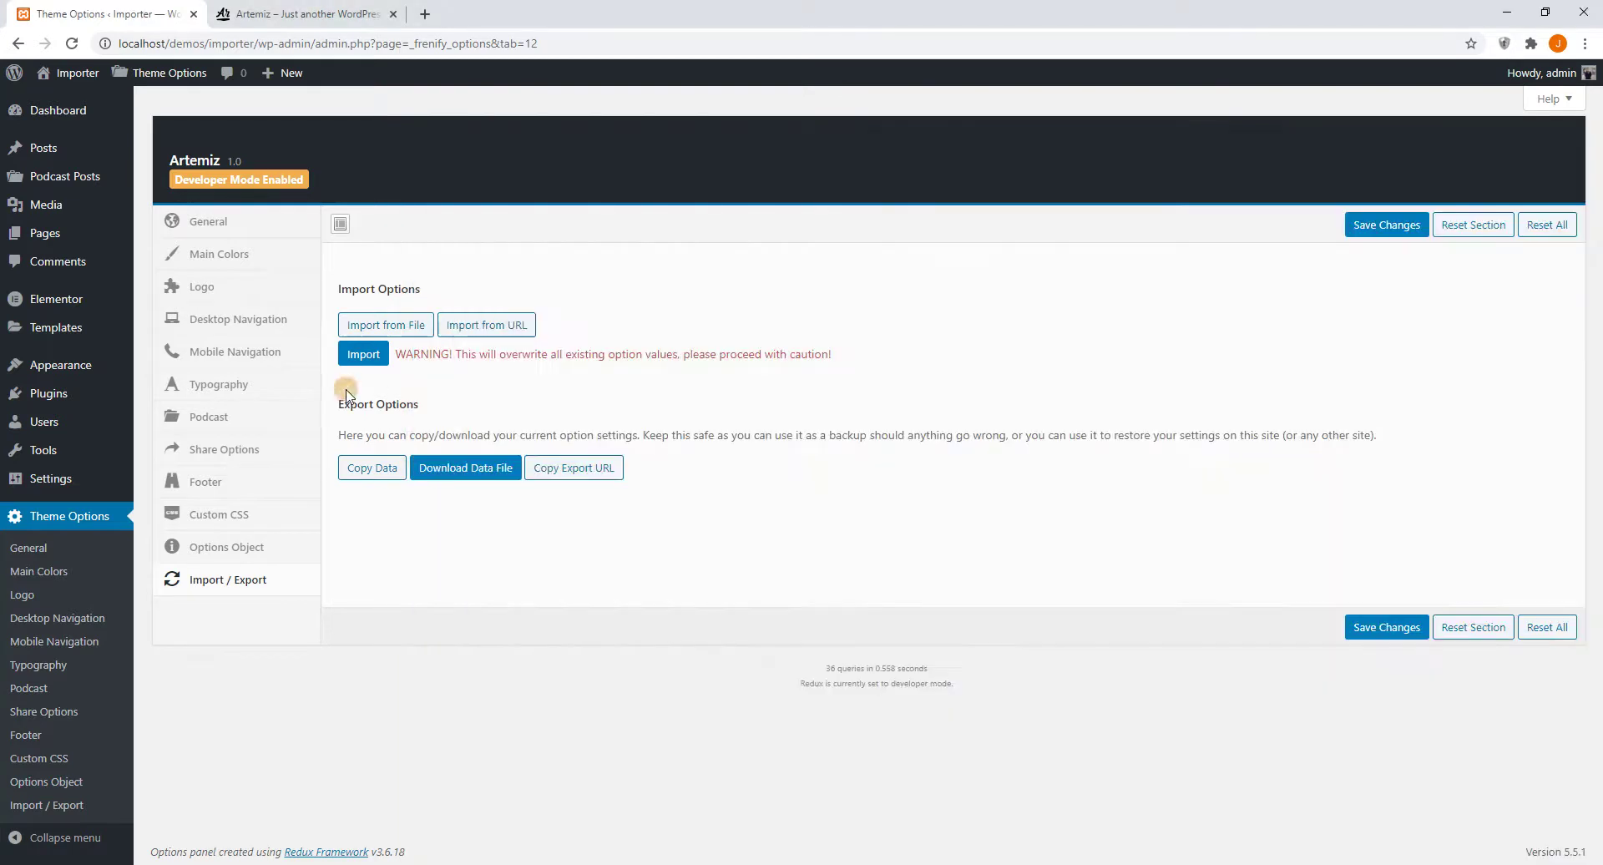
Step: Import the theme options from the copied link containing the secret token, accept overwriting the current options, and save the changes
{"action": "left_click", "coordinate": [487, 325]}
{"action": "key", "text": "ctrl+v"}
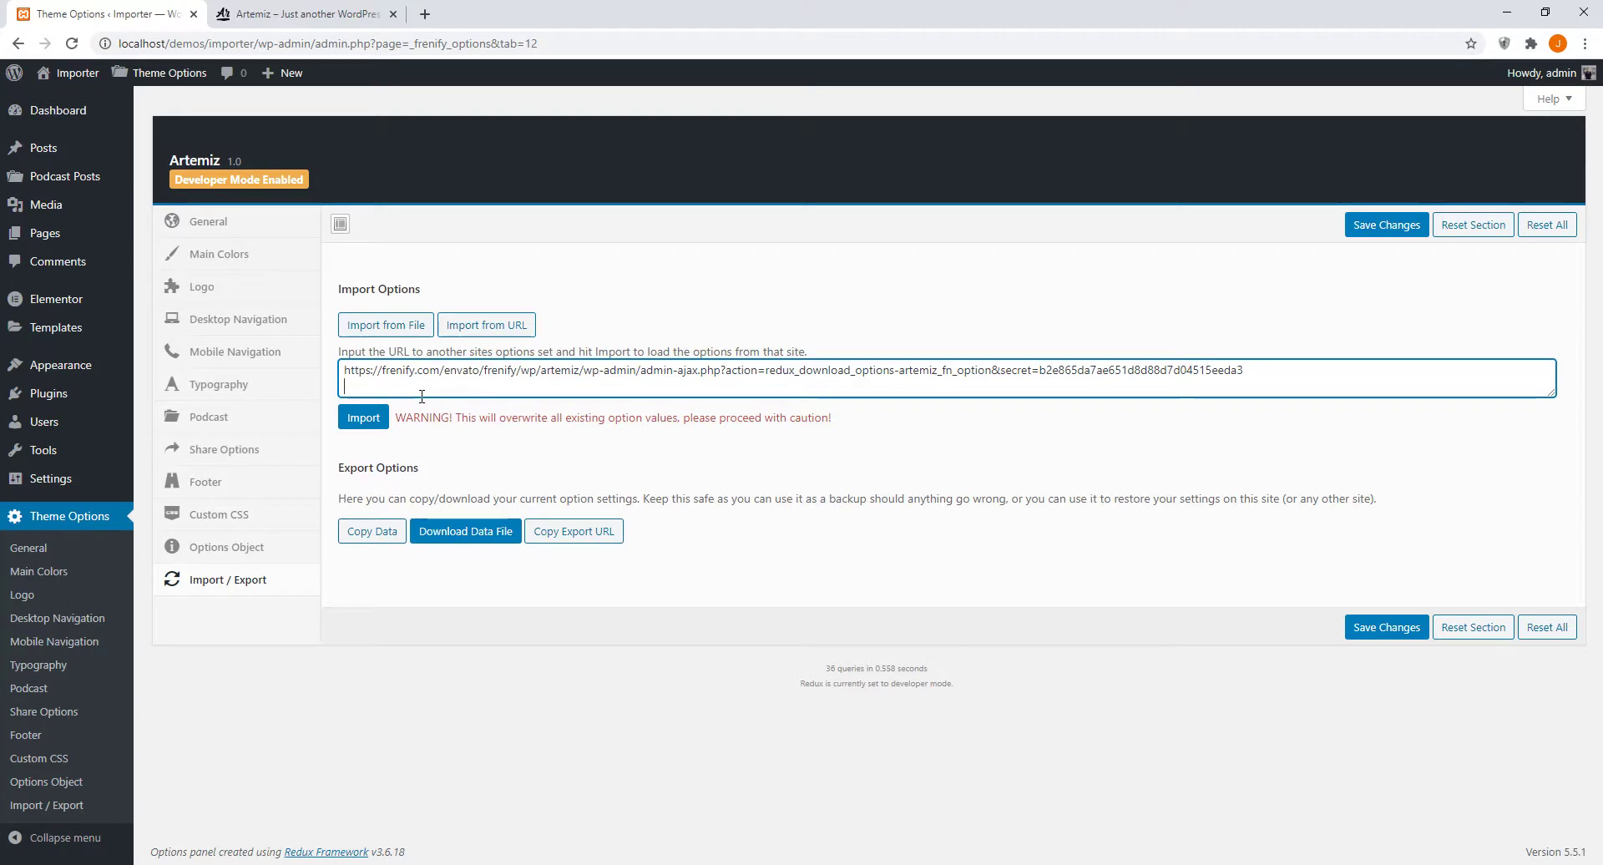
{"action": "left_click", "coordinate": [374, 425]}
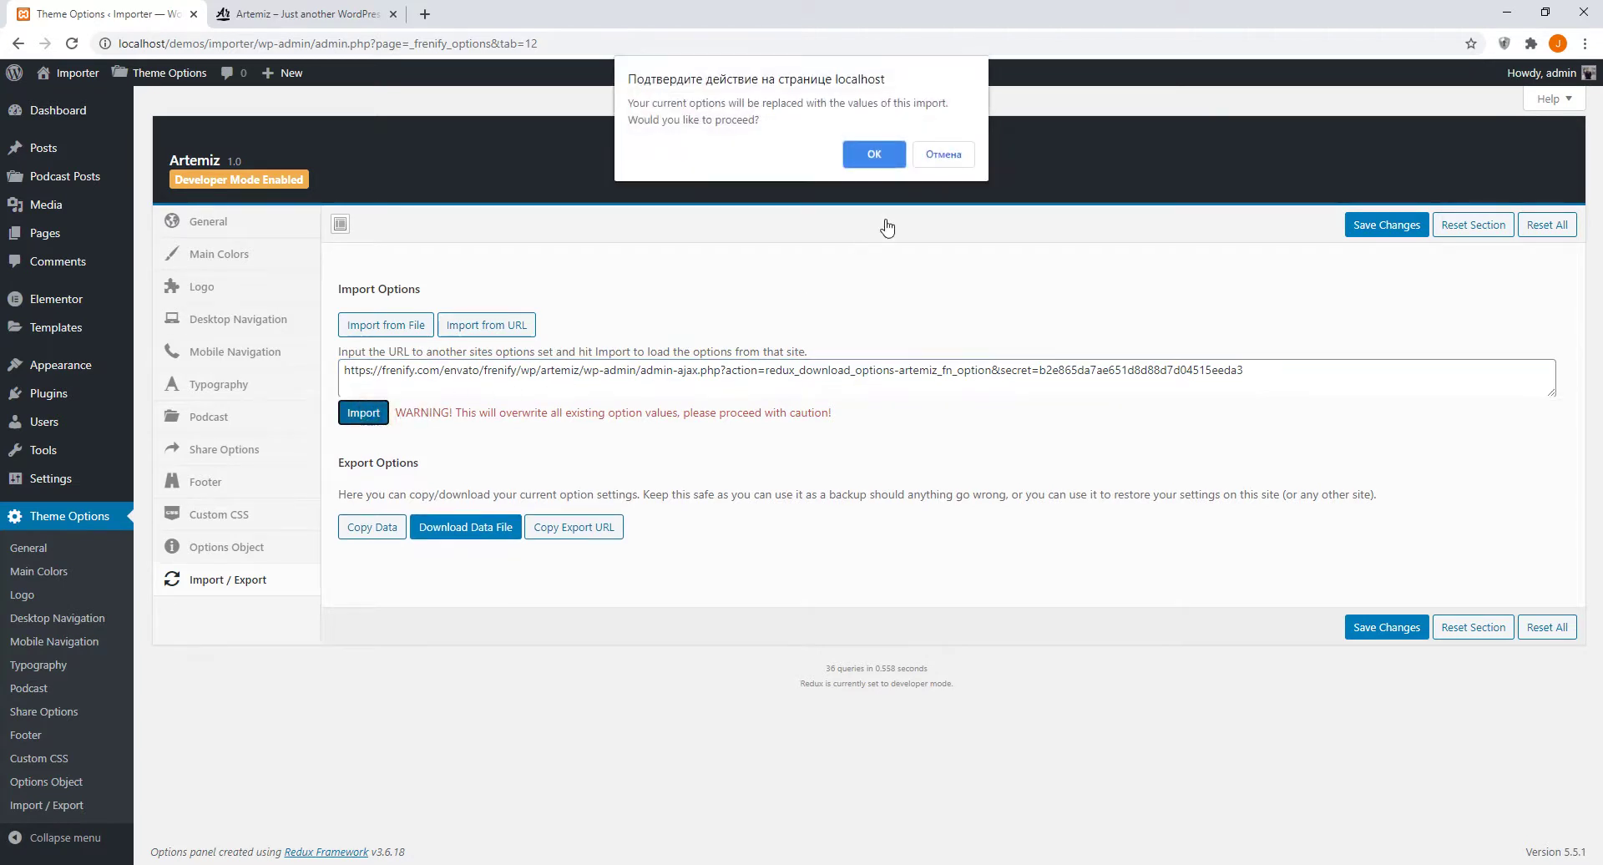
{"action": "left_click", "coordinate": [868, 154]}
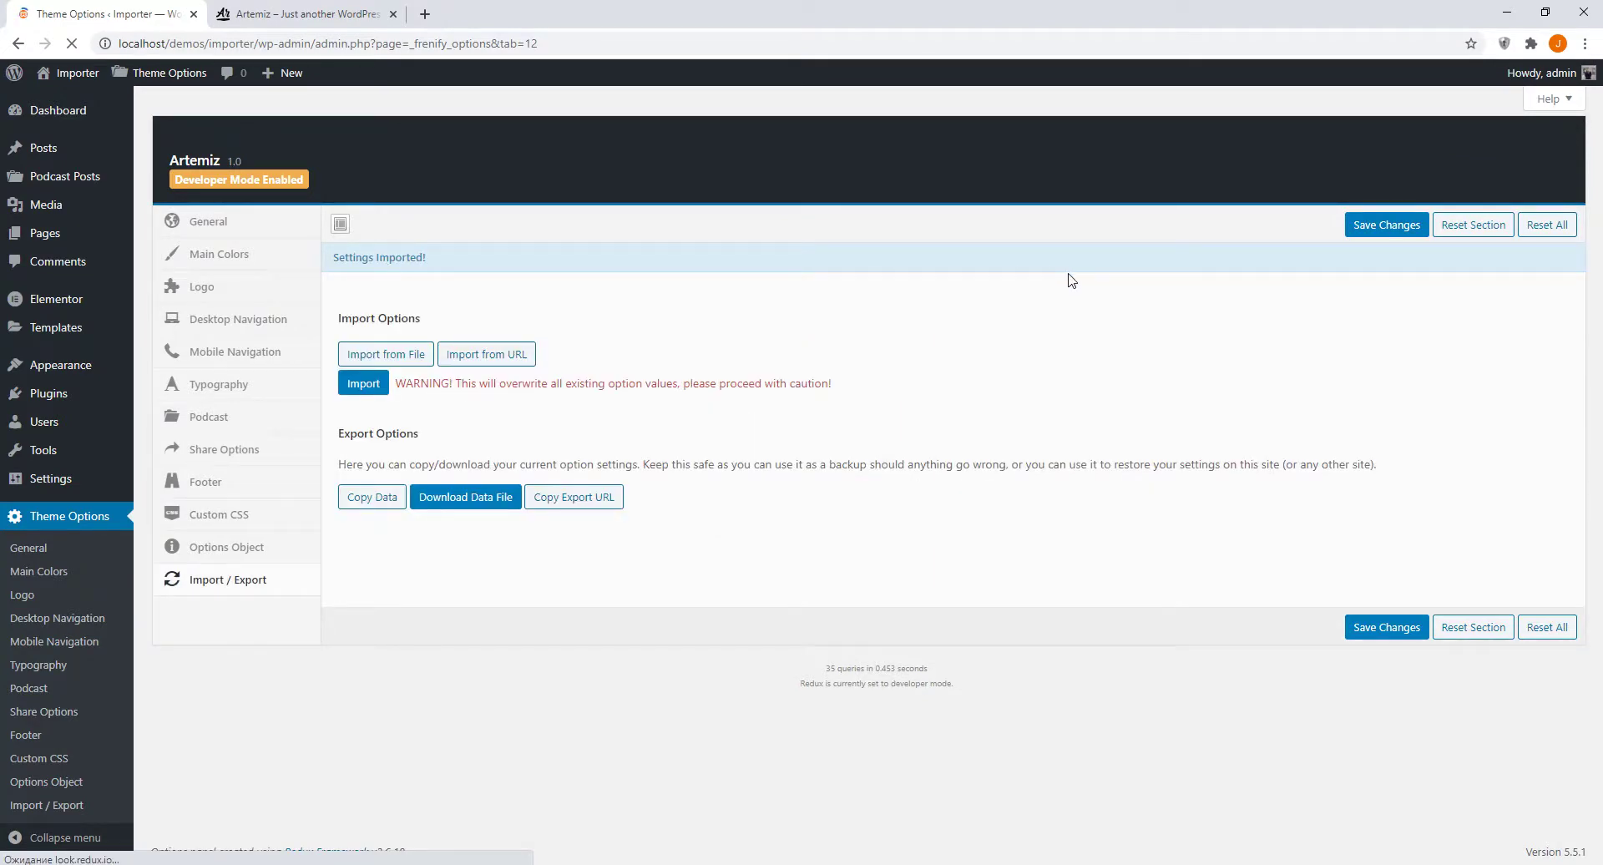
{"action": "left_click", "coordinate": [1391, 232]}
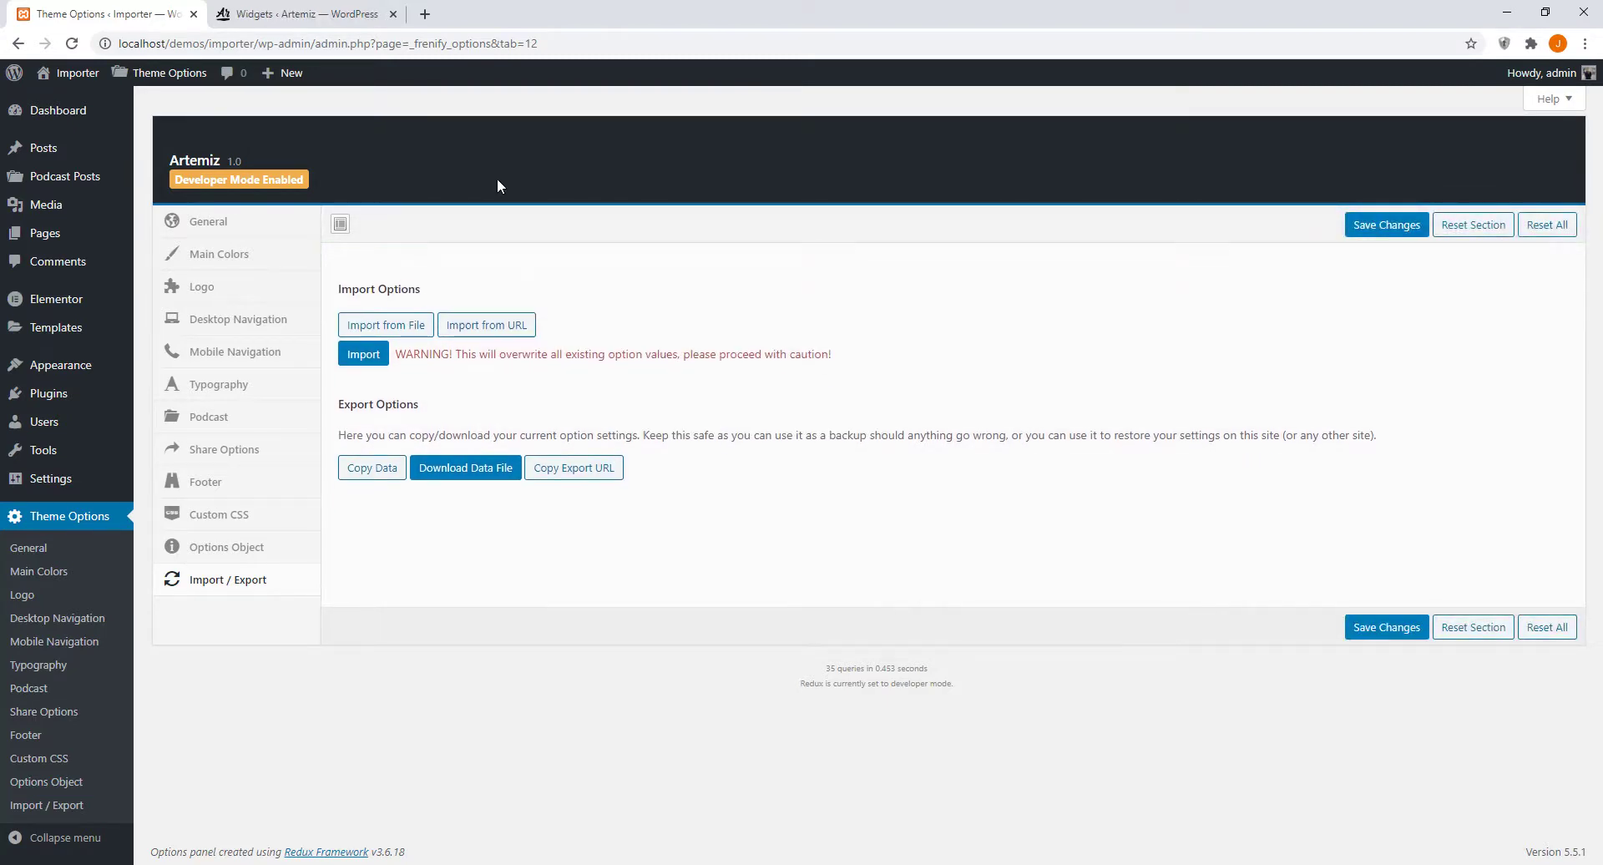
Step: Visit the site and review the homepage's slider, podcast banner, blog posts and sidebar
{"action": "left_click", "coordinate": [62, 100]}
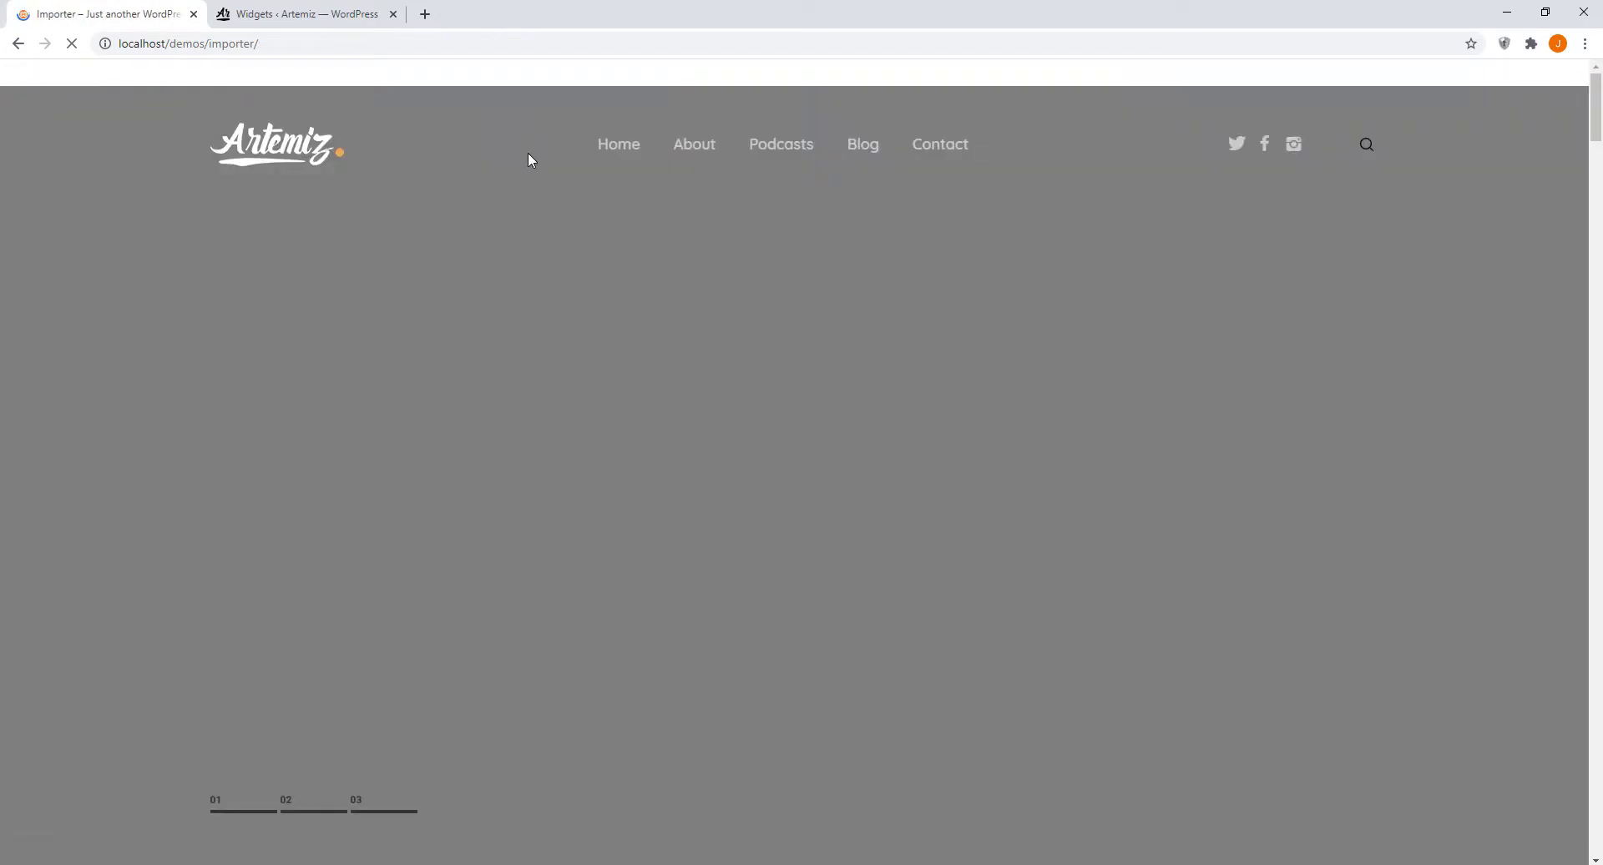
{"action": "scroll", "coordinate": [852, 359], "scroll_direction": "down", "scroll_amount": 9}
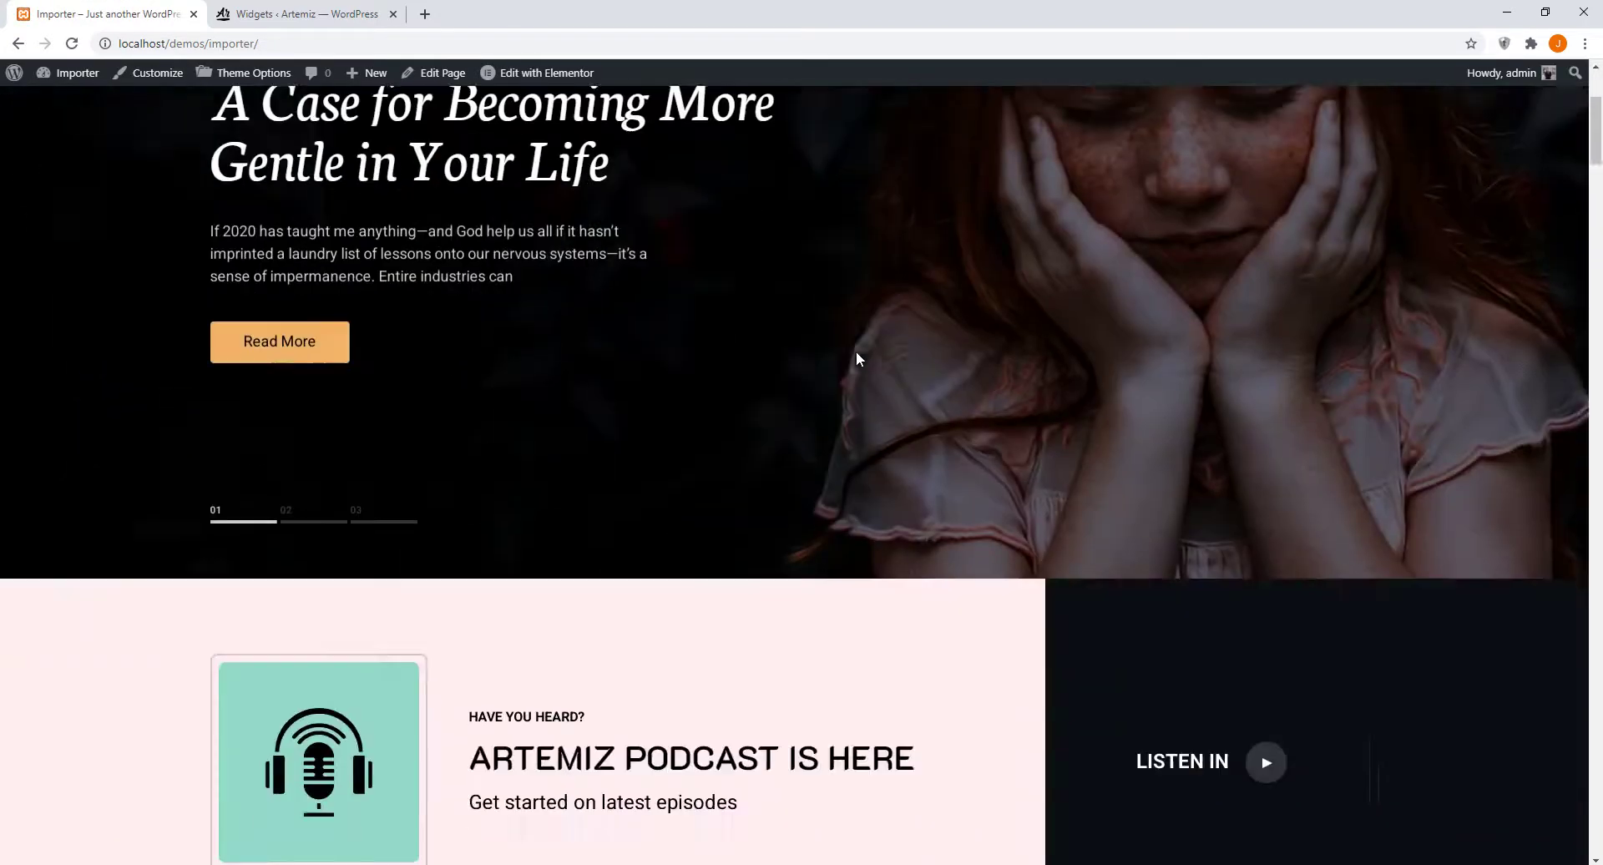
{"action": "scroll", "coordinate": [845, 372], "scroll_direction": "down", "scroll_amount": 12}
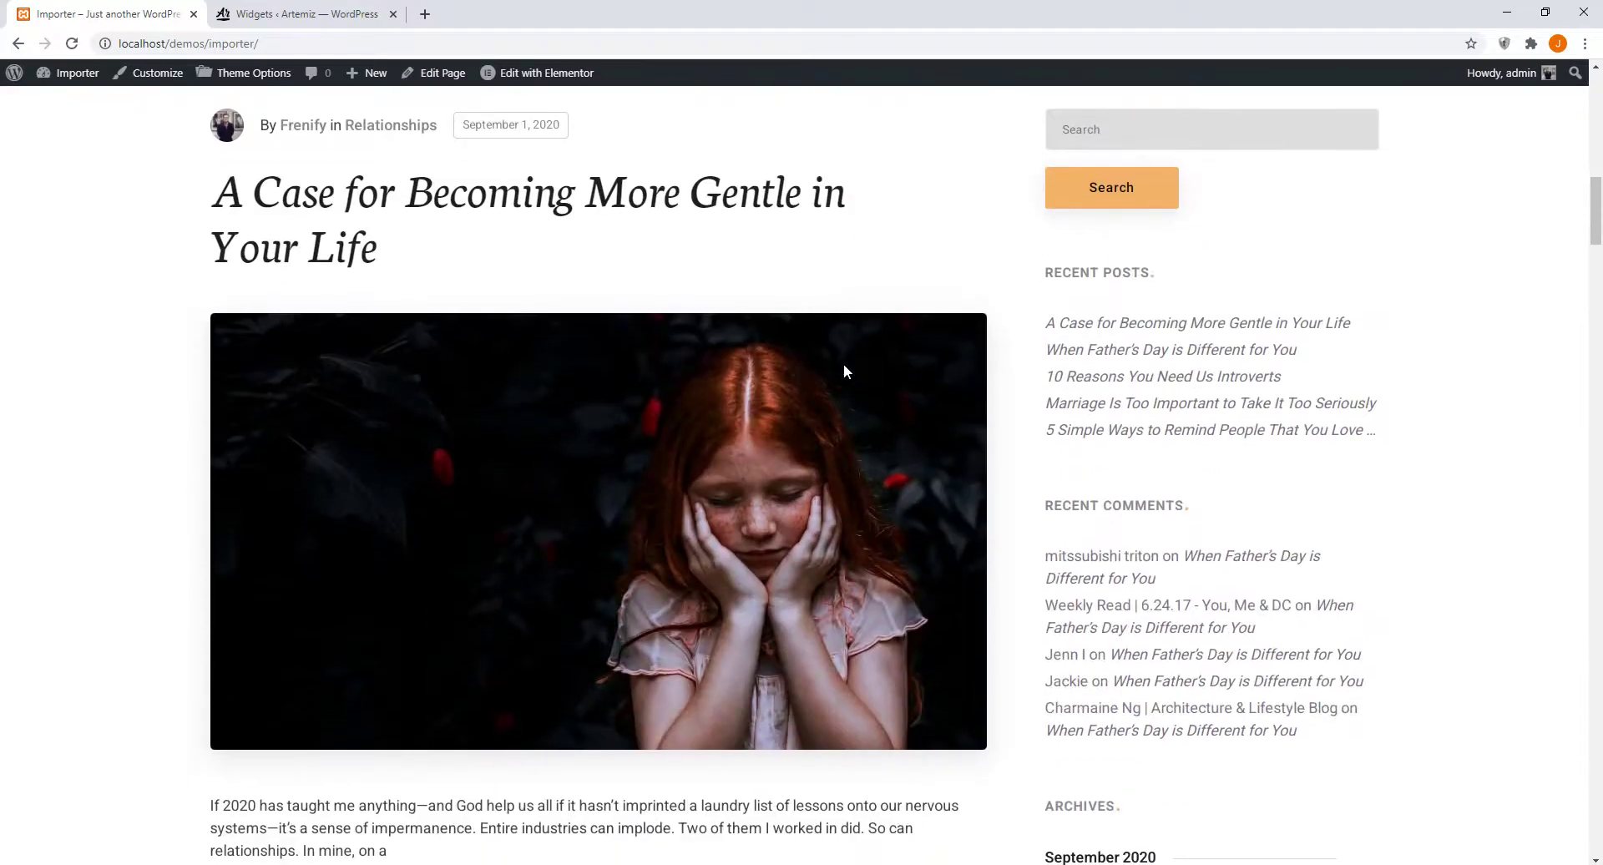
{"action": "scroll", "coordinate": [845, 373], "scroll_direction": "down", "scroll_amount": 13}
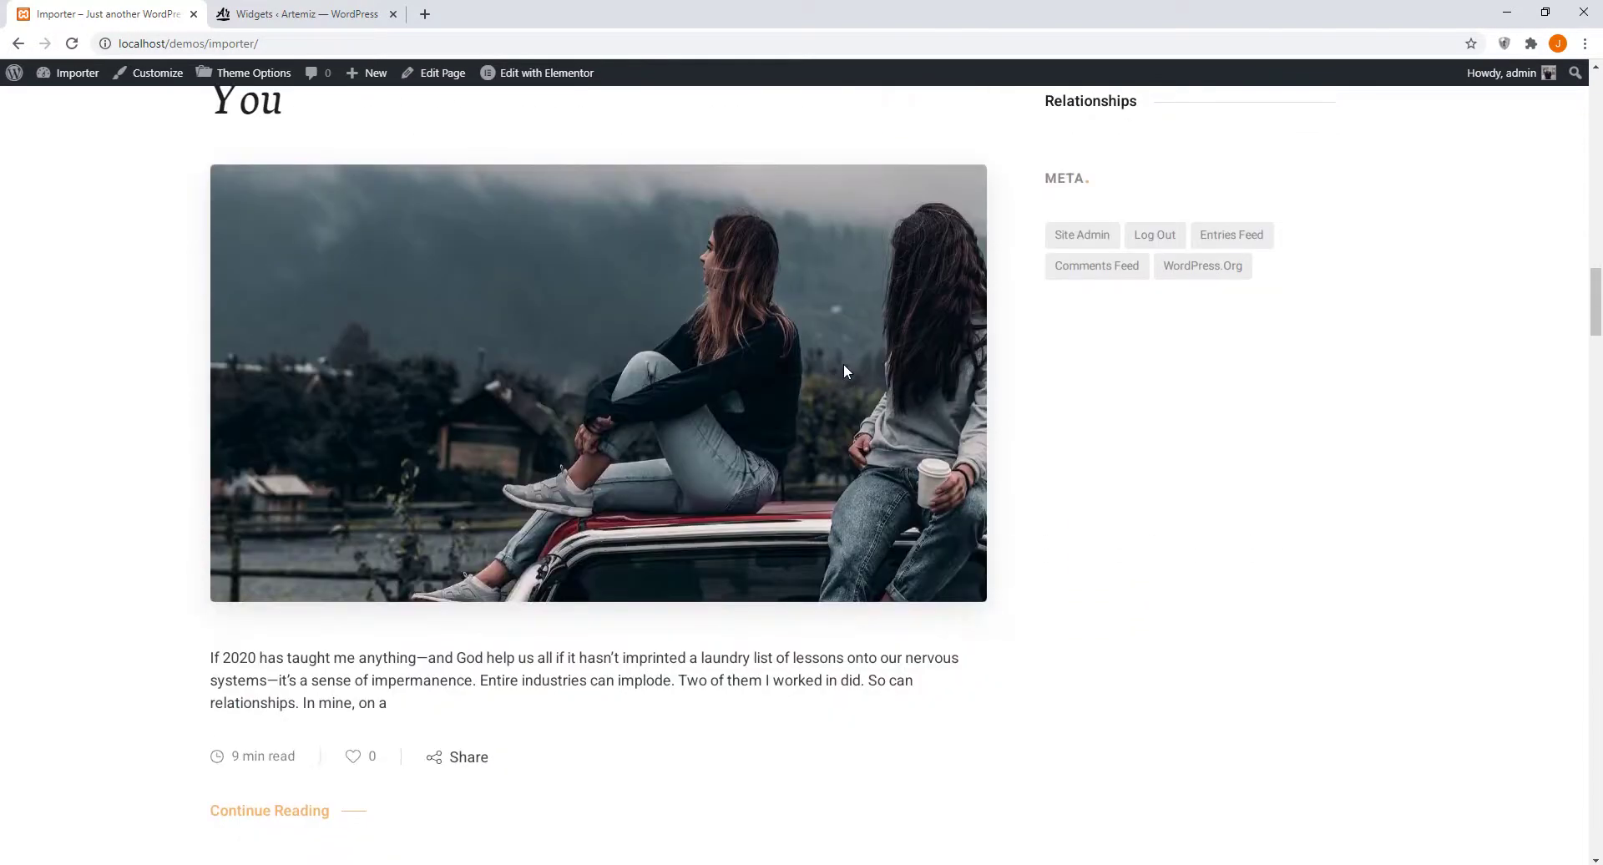
{"action": "scroll", "coordinate": [1403, 362], "scroll_direction": "down", "scroll_amount": 5}
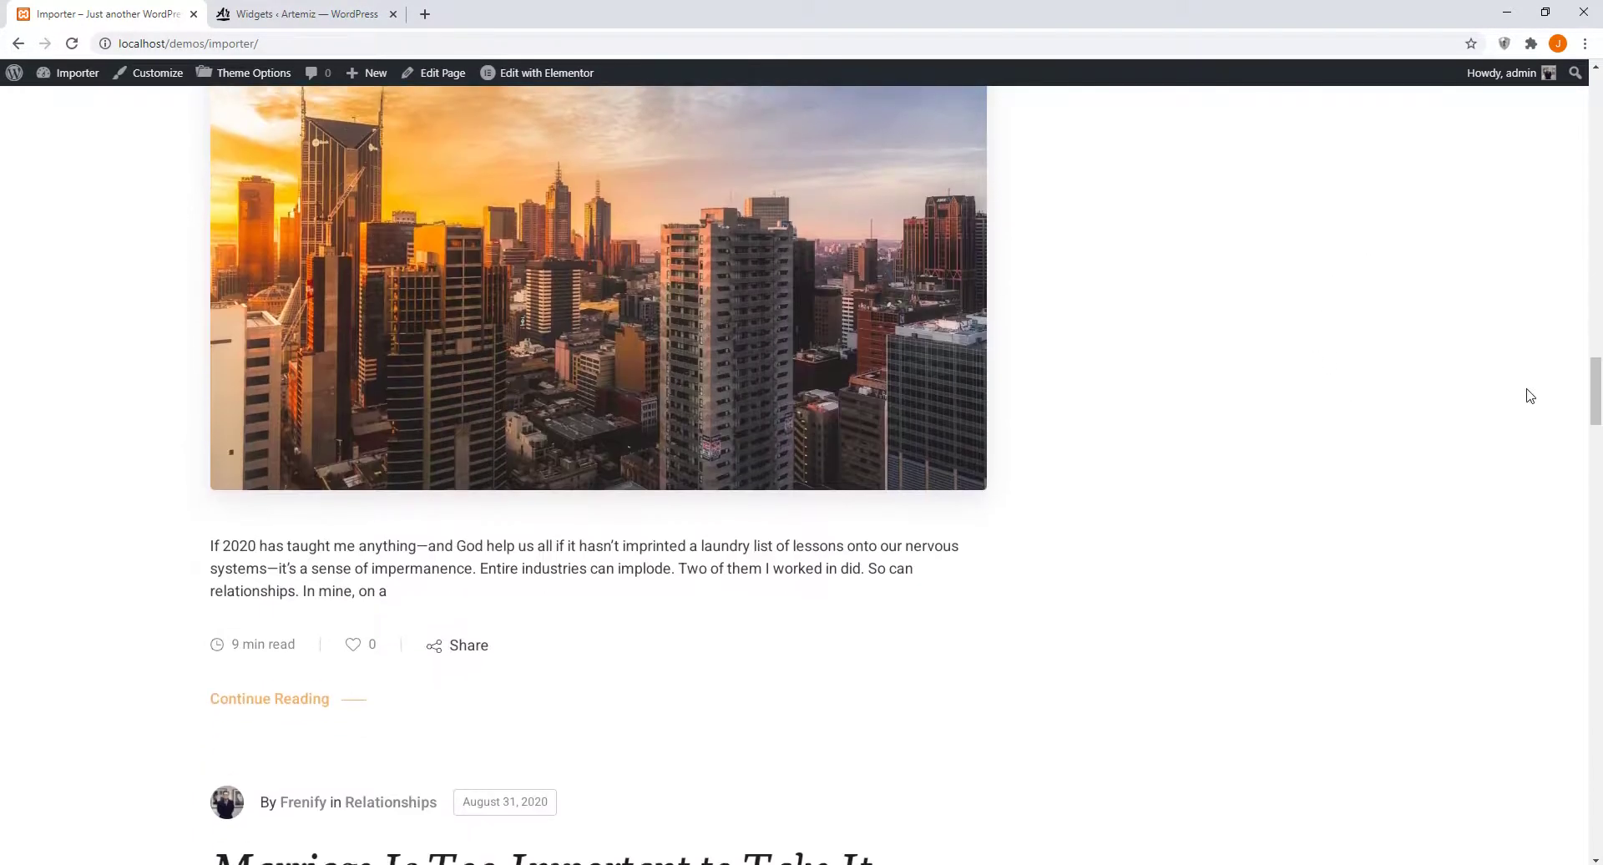
{"action": "left_click_drag", "start_coordinate": [1596, 387], "coordinate": [1593, 67]}
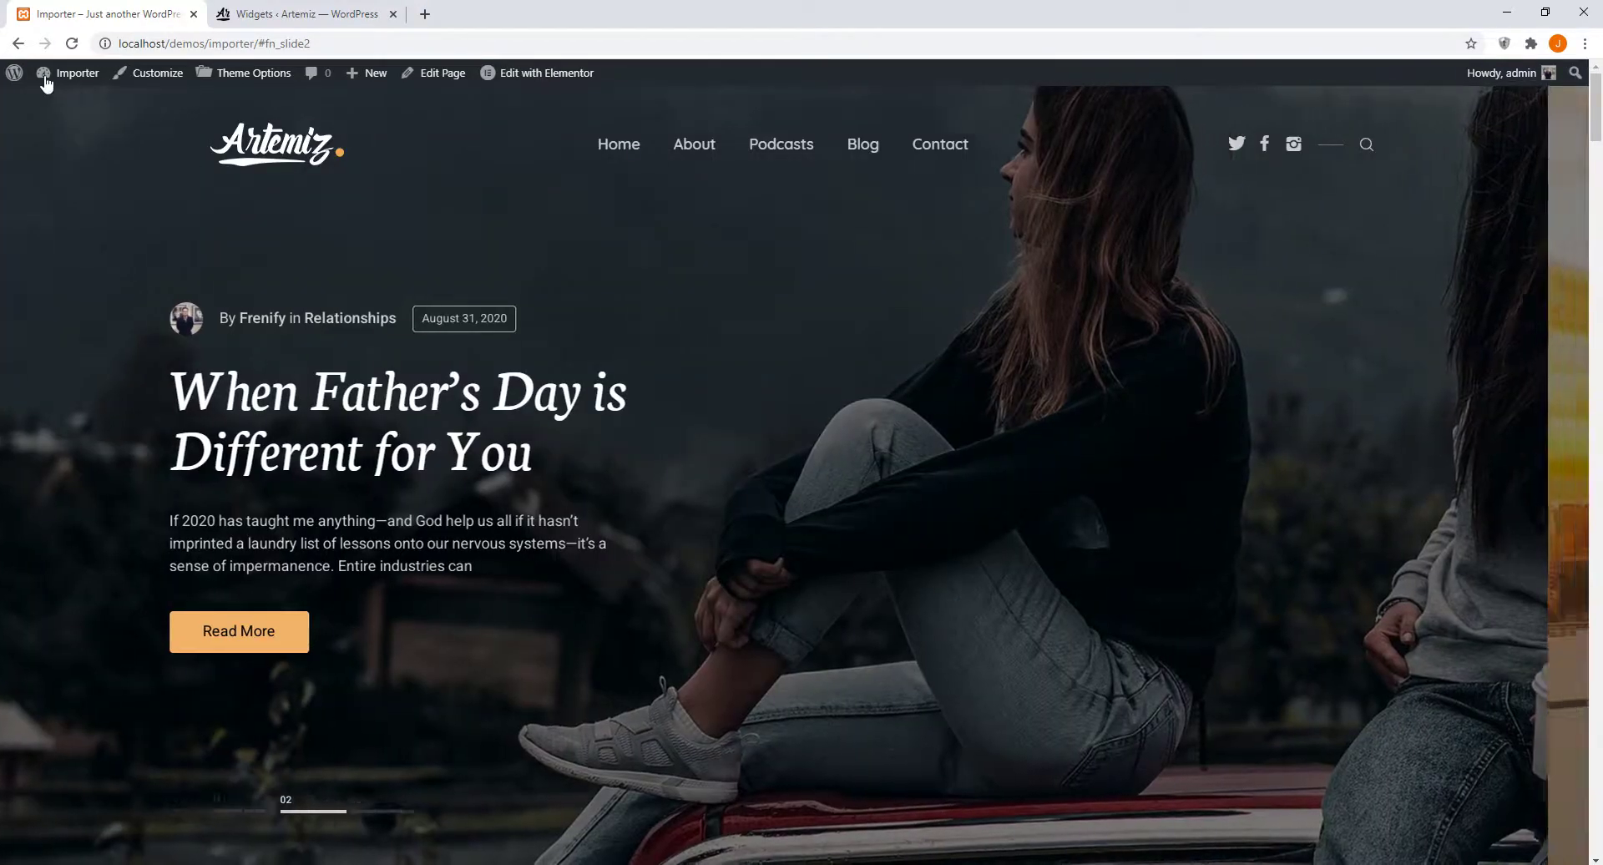
Step: Open the site's widget management and add the WP Instant Feeds widget to the Footer Instagram Widget area
{"action": "mouse_move", "coordinate": [48, 73]}
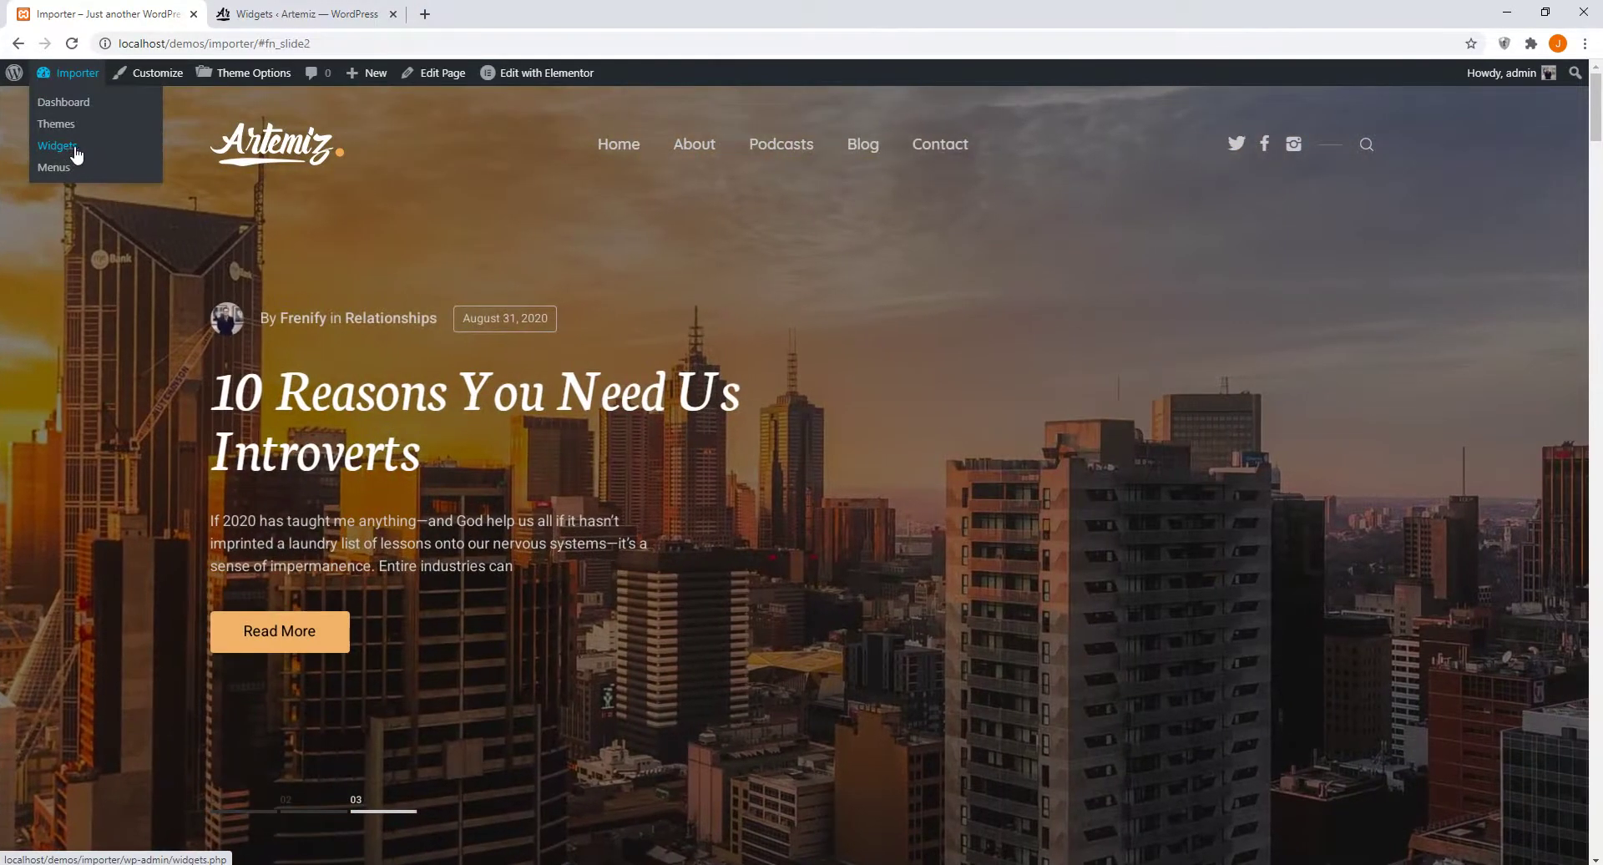
{"action": "left_click", "coordinate": [70, 150]}
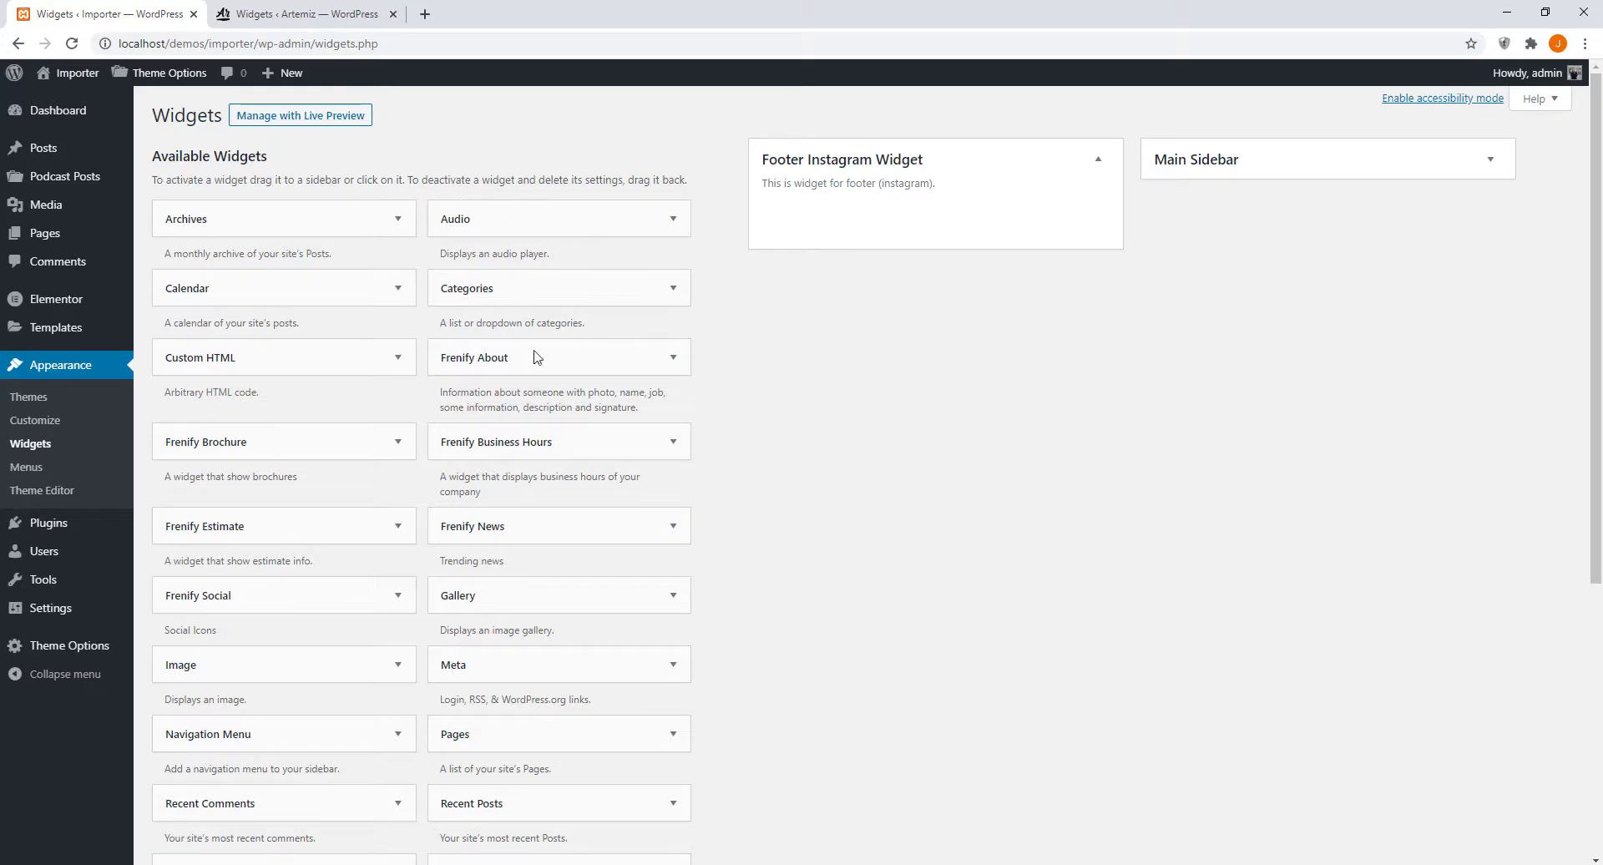
{"action": "scroll", "coordinate": [665, 721], "scroll_direction": "down", "scroll_amount": 4}
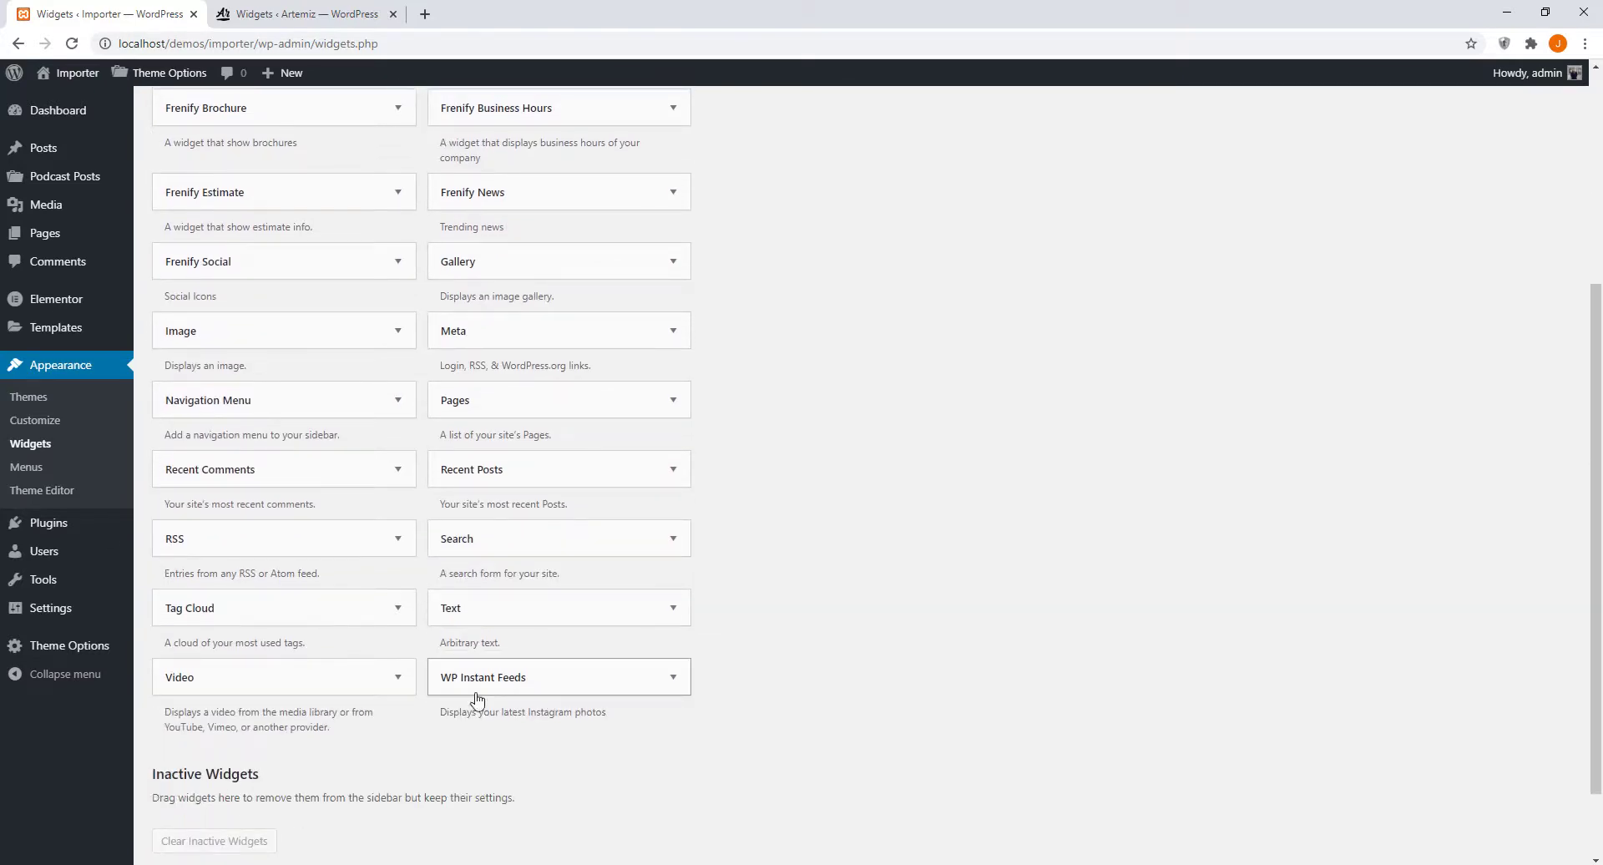
{"action": "left_click", "coordinate": [500, 678]}
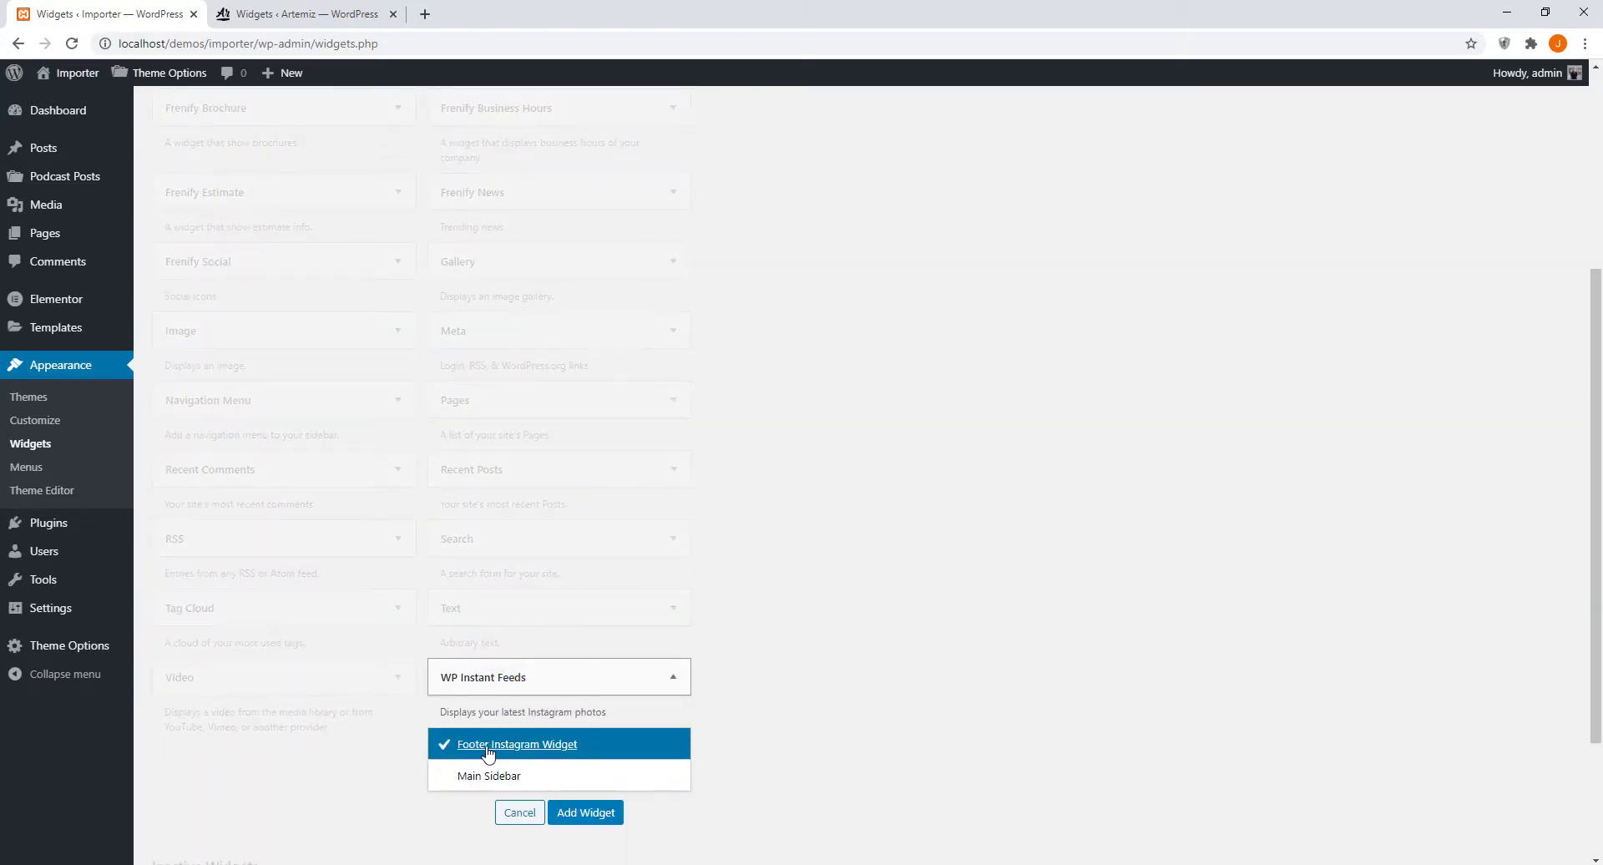
{"action": "left_click", "coordinate": [615, 815]}
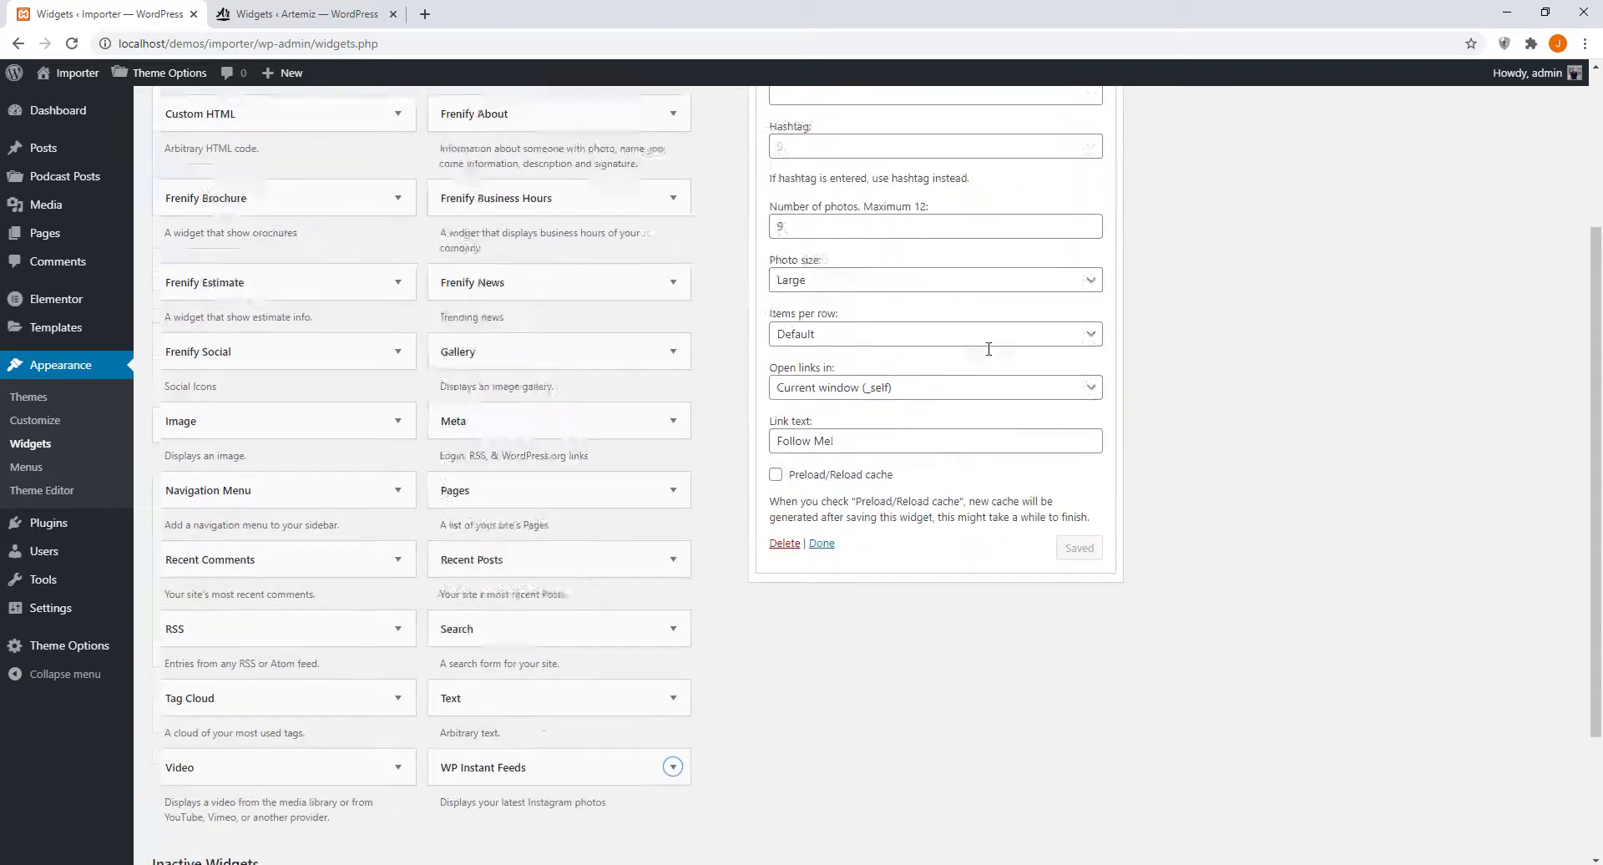
Step: Set the Instagram feed widget's username to frenify, number of photos to 8 and items per row to 8 items, and save it
{"action": "left_click", "coordinate": [827, 325]}
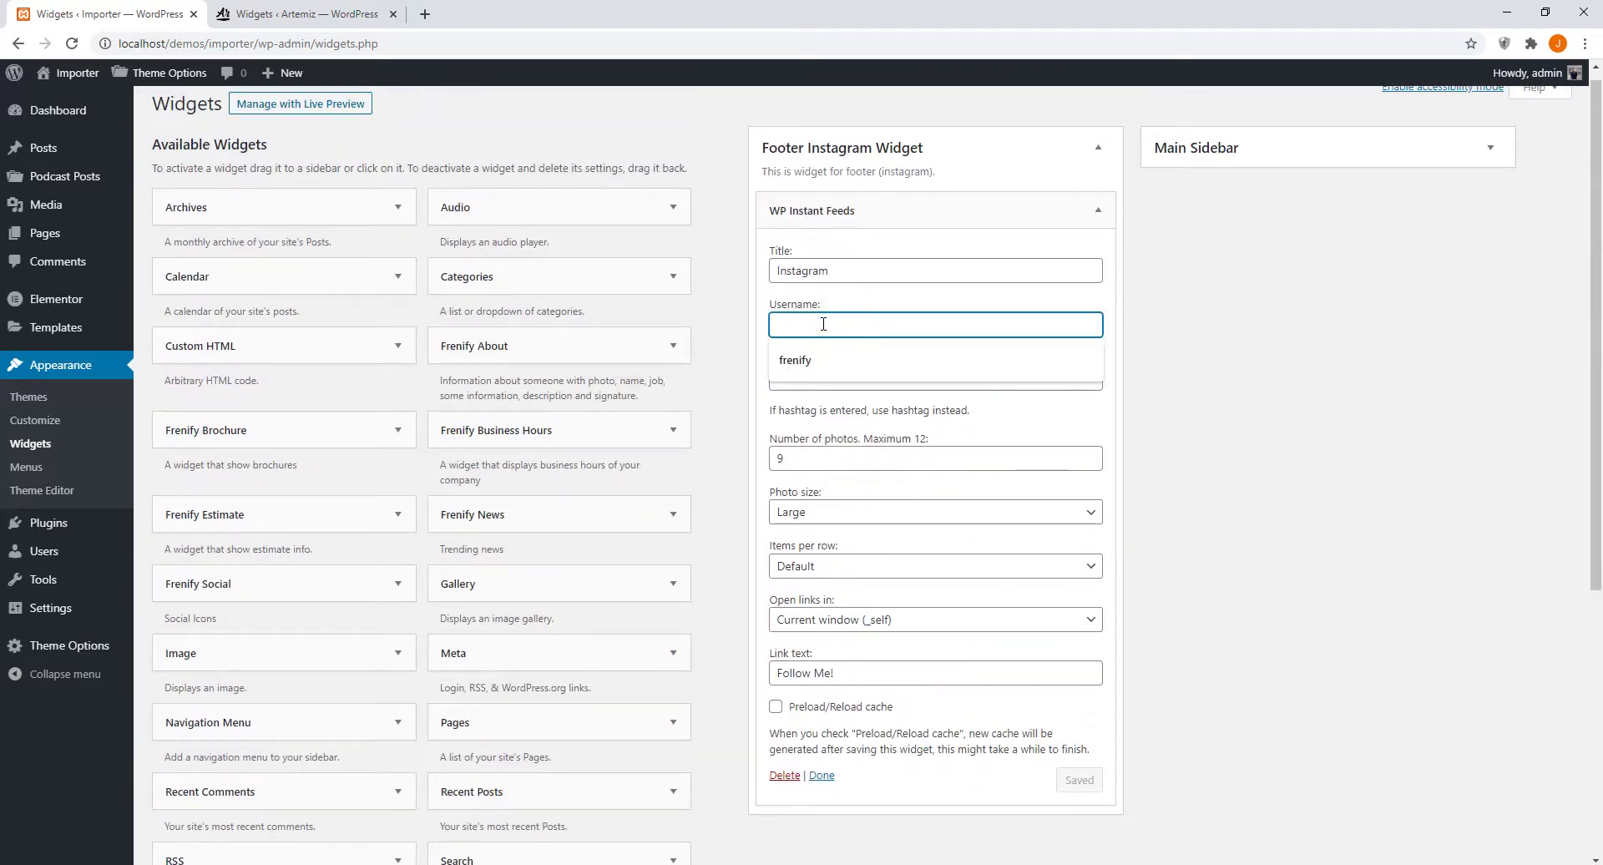
{"action": "type", "text": "frenify"}
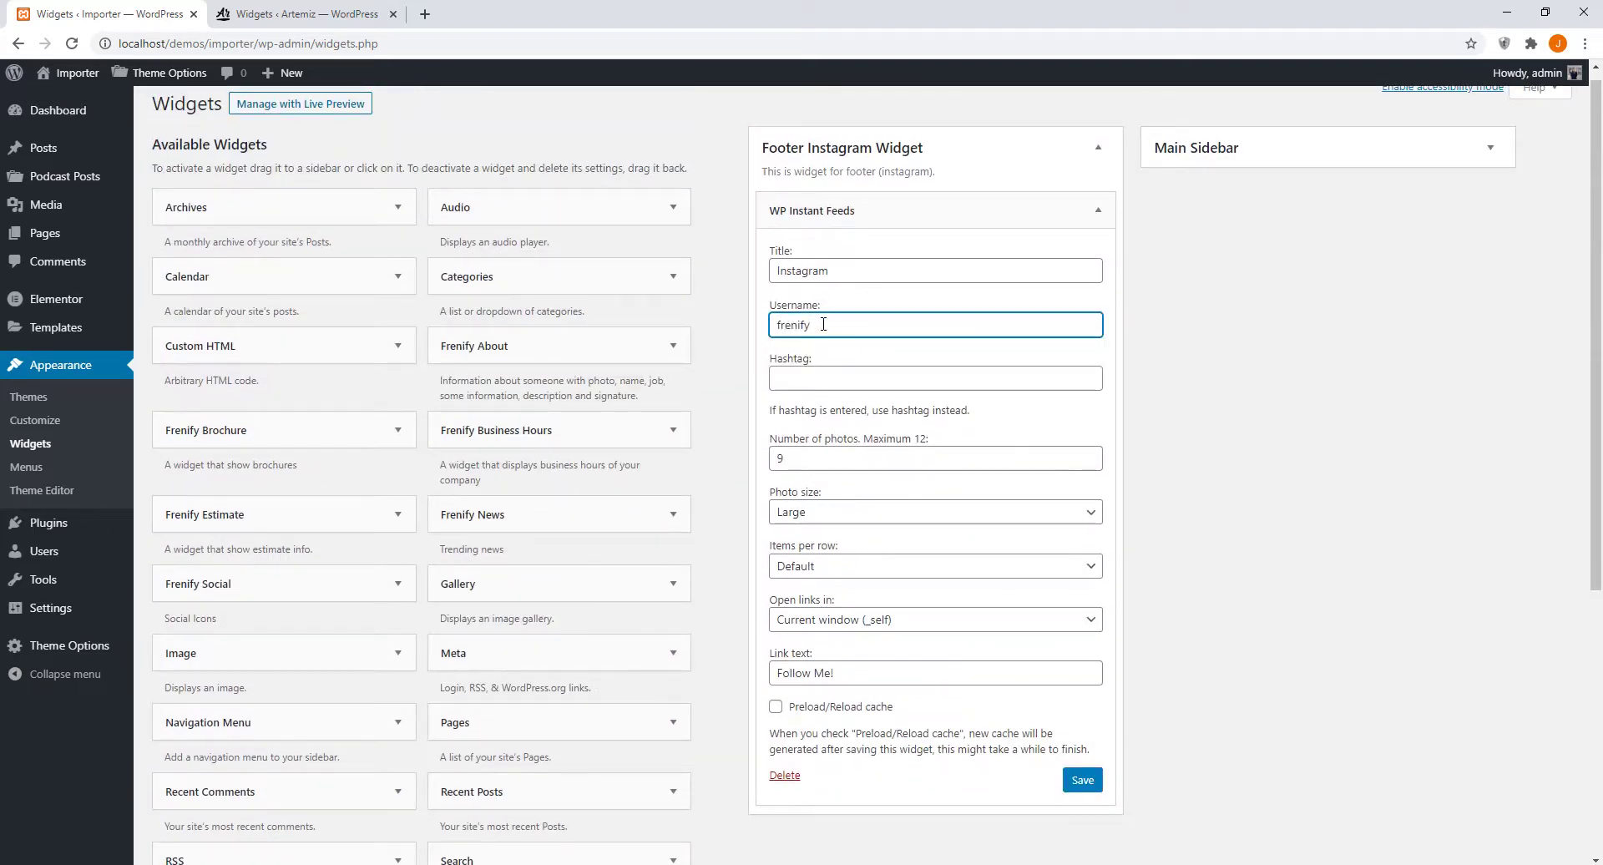
{"action": "left_click", "coordinate": [819, 460]}
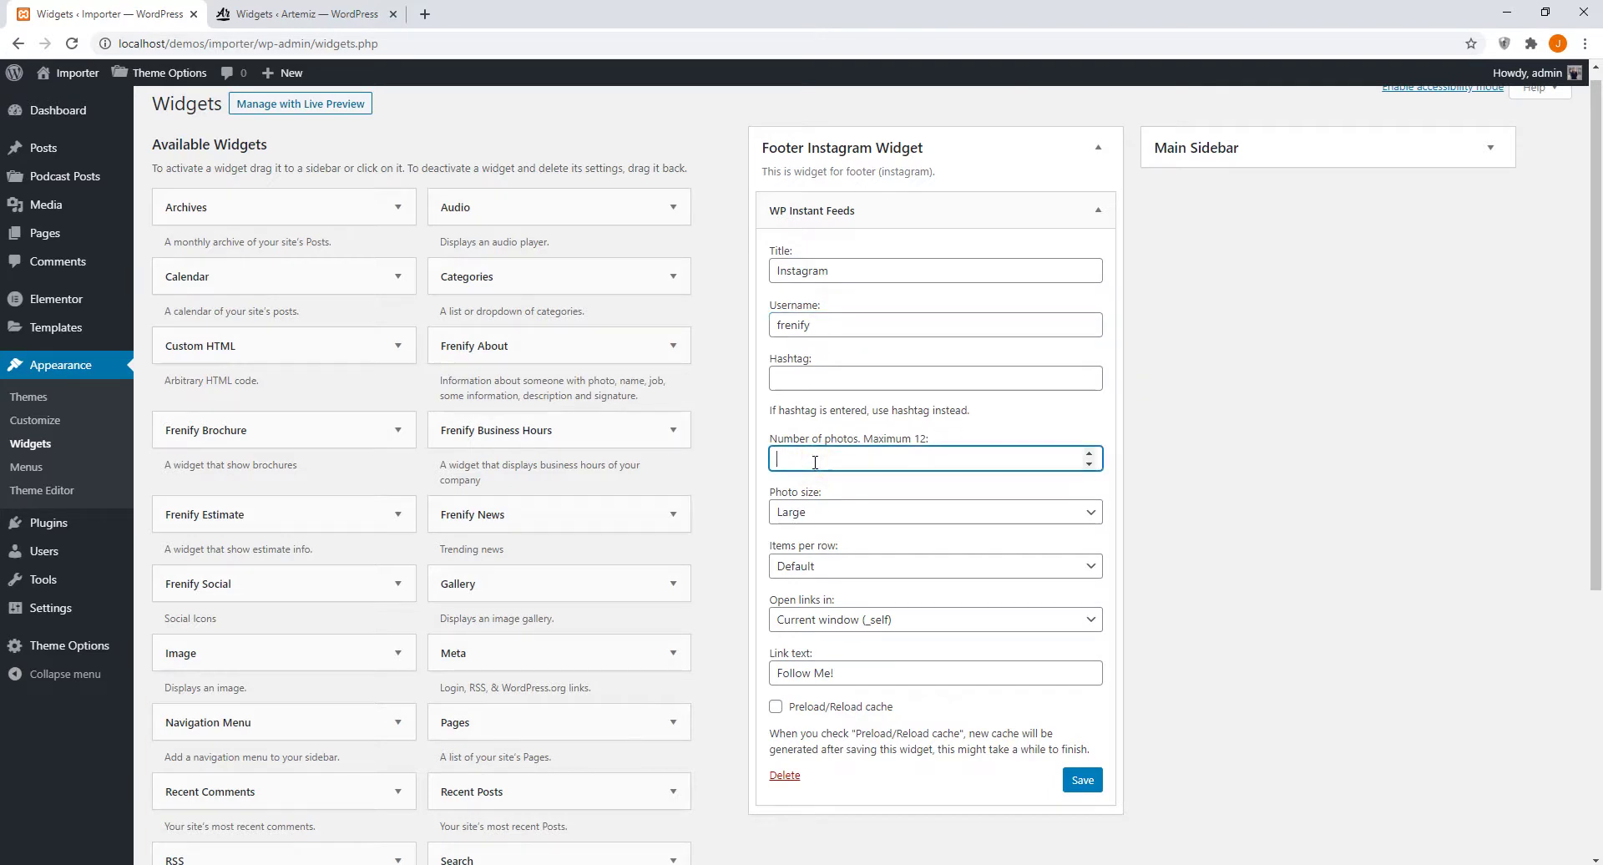
{"action": "left_click", "coordinate": [833, 566]}
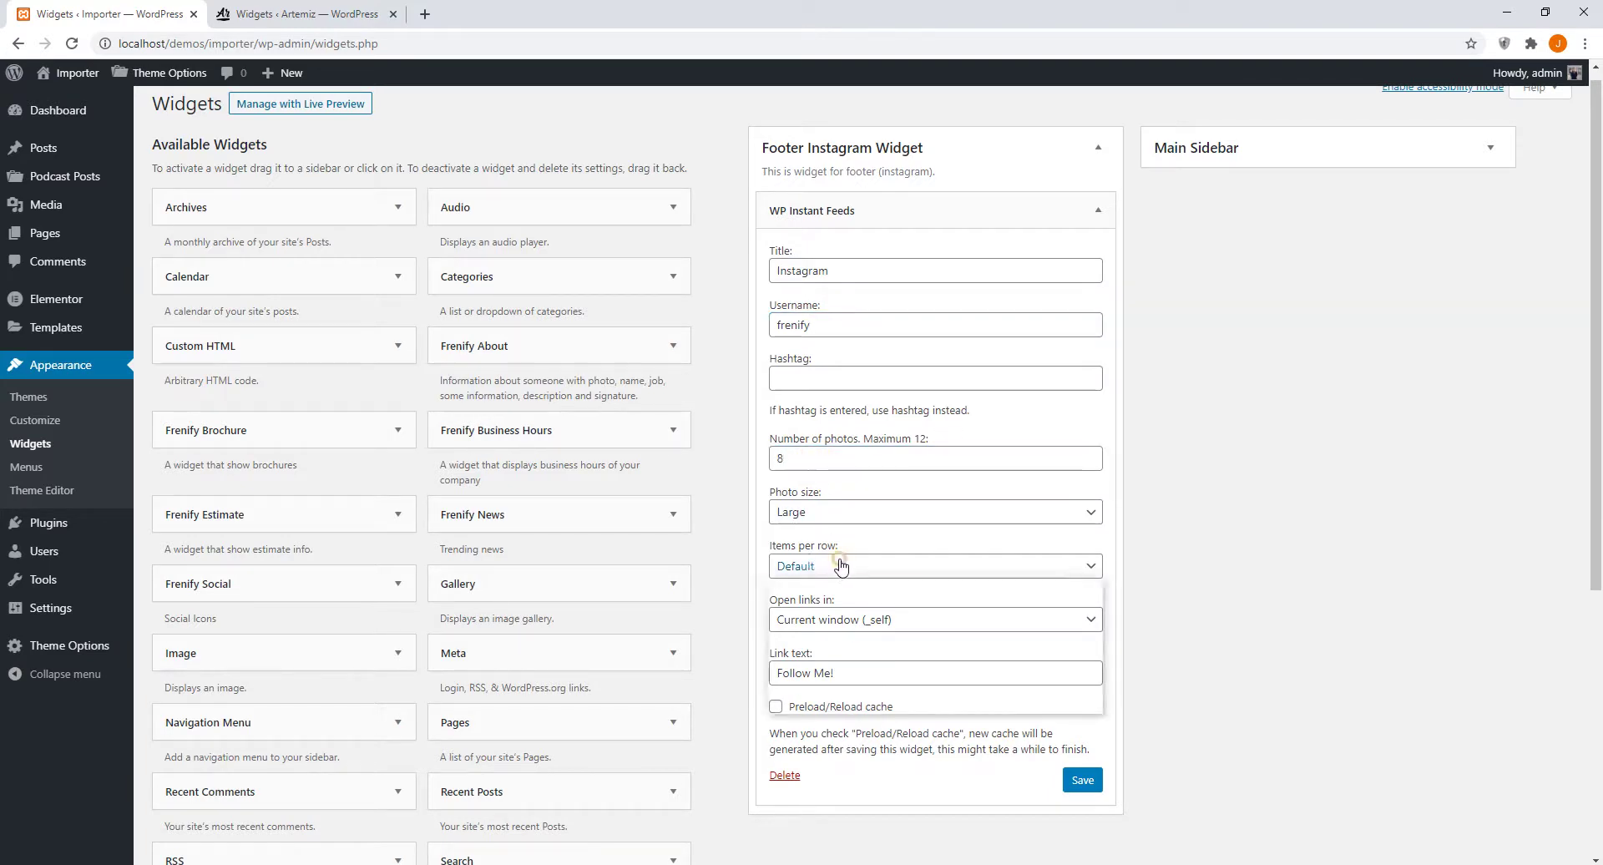
{"action": "left_click", "coordinate": [816, 694]}
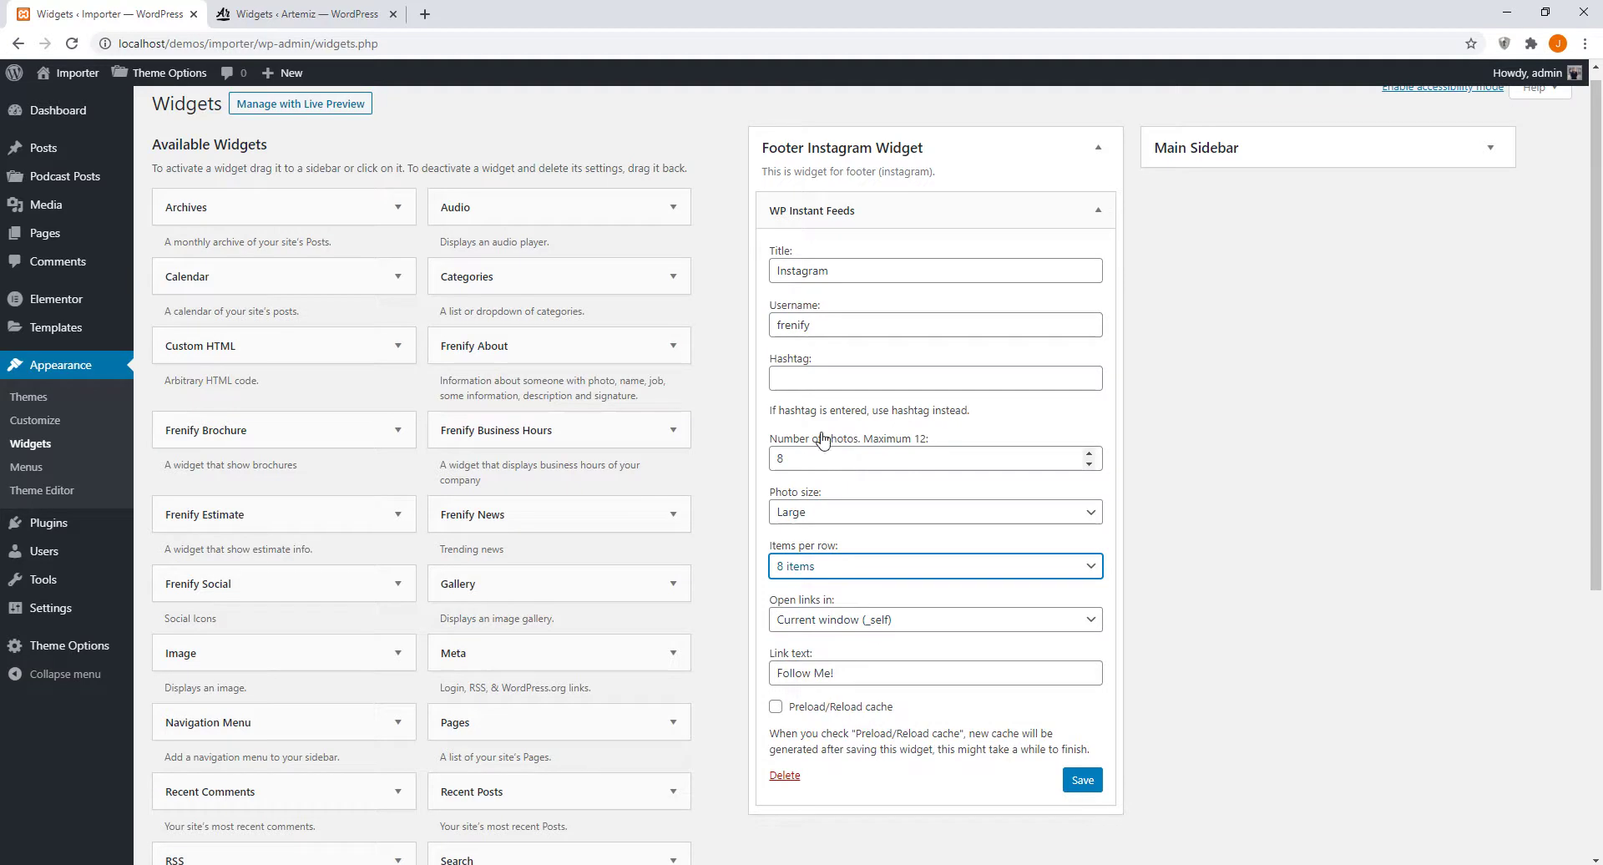
{"action": "left_click", "coordinate": [1065, 781]}
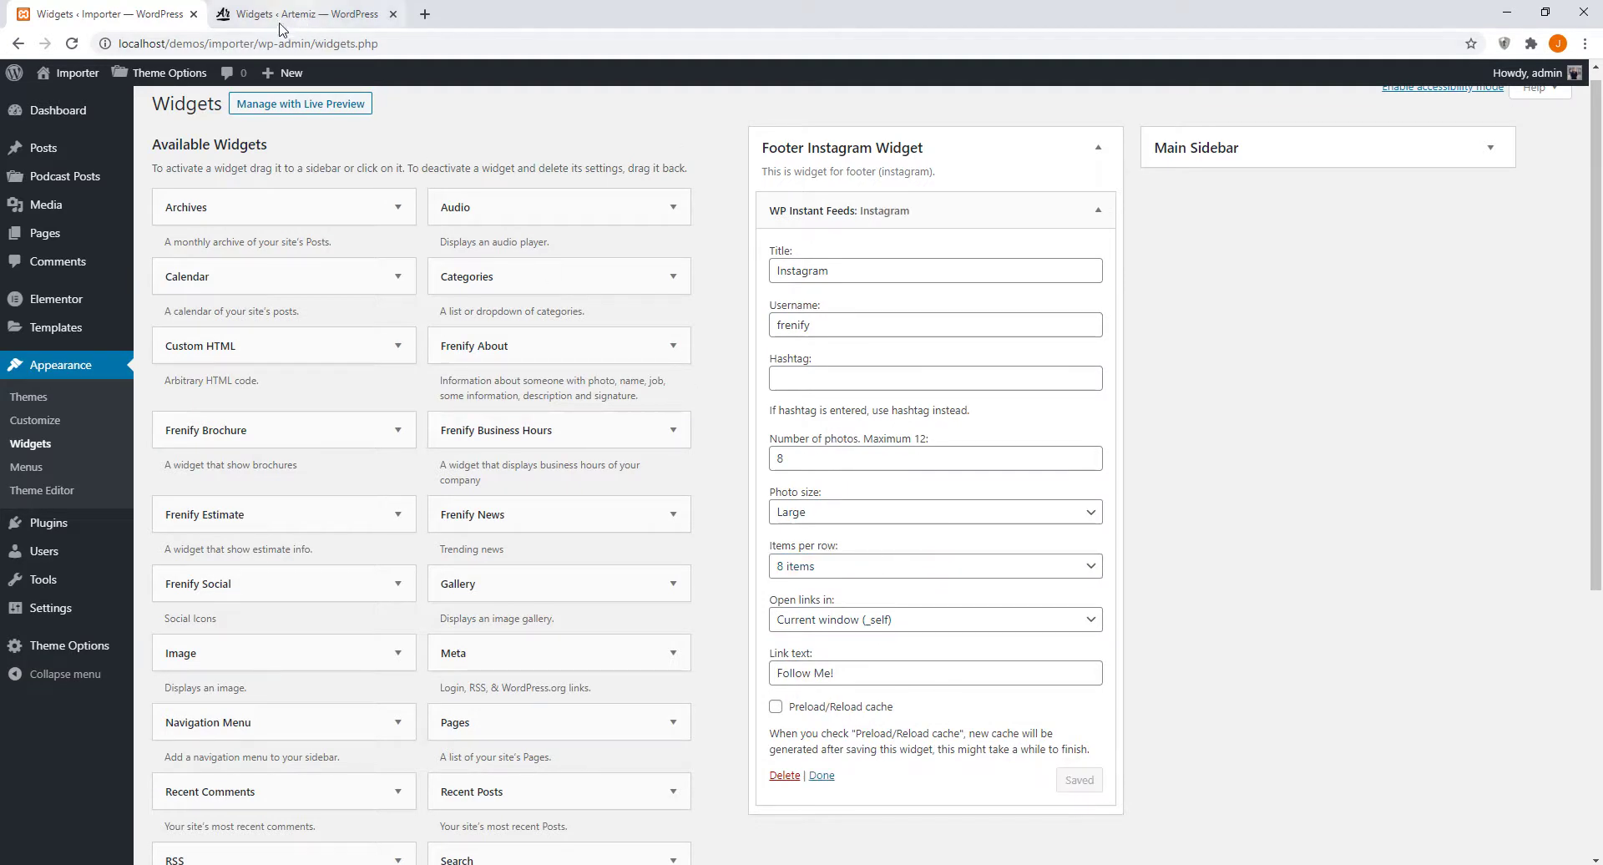
Step: Open the site in a new browser tab and check the Instagram feed above the homepage footer
{"action": "mouse_move", "coordinate": [68, 75]}
{"action": "middle_click", "coordinate": [71, 113]}
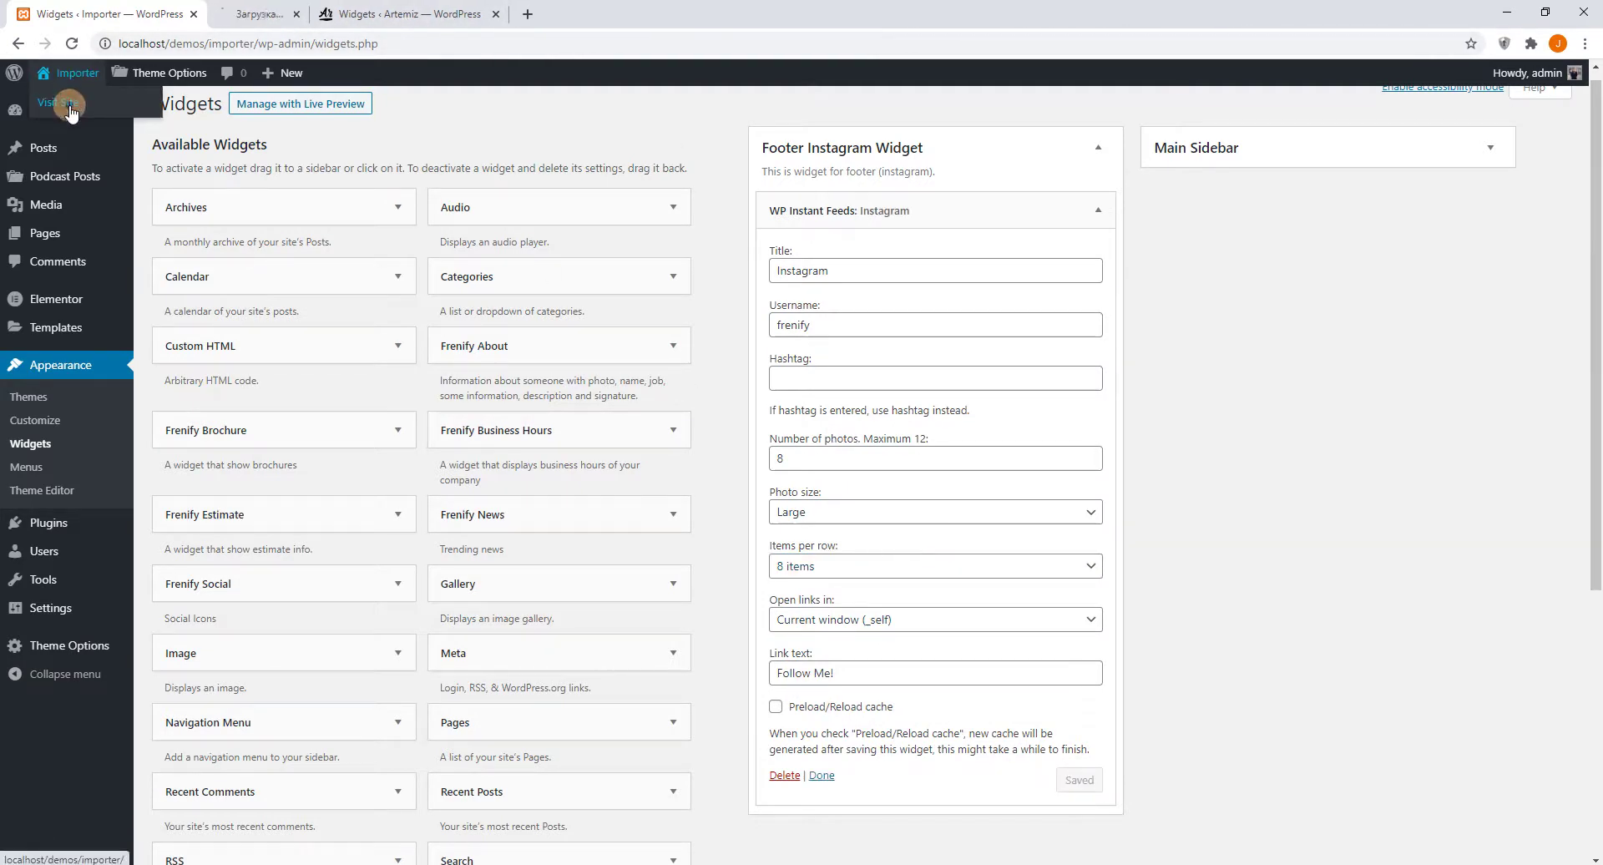
{"action": "left_click", "coordinate": [292, 15]}
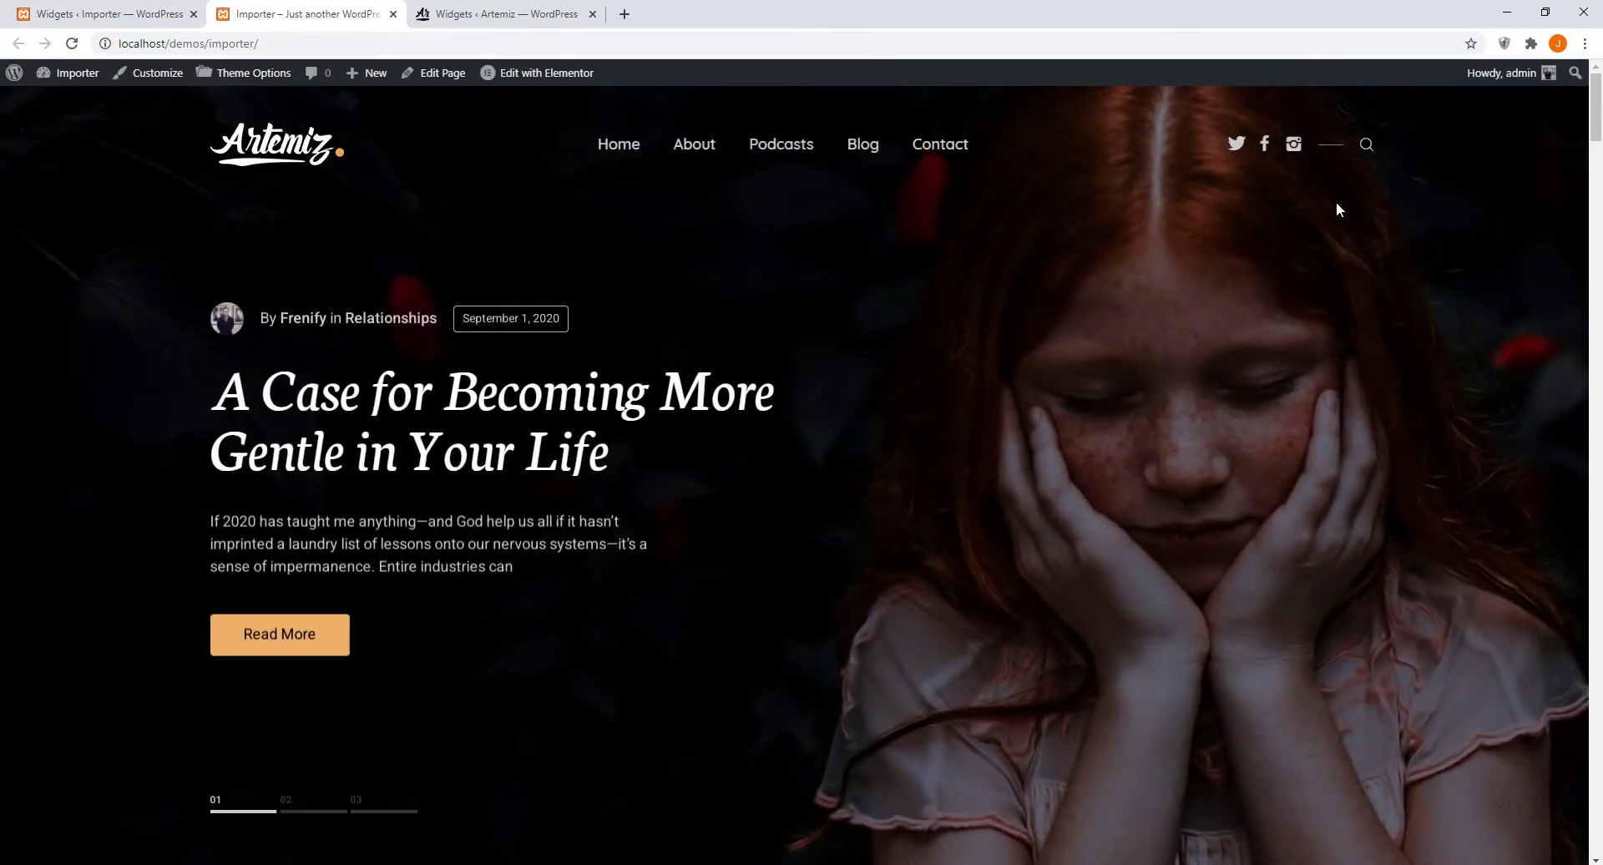
{"action": "left_click_drag", "start_coordinate": [1596, 126], "coordinate": [1598, 835]}
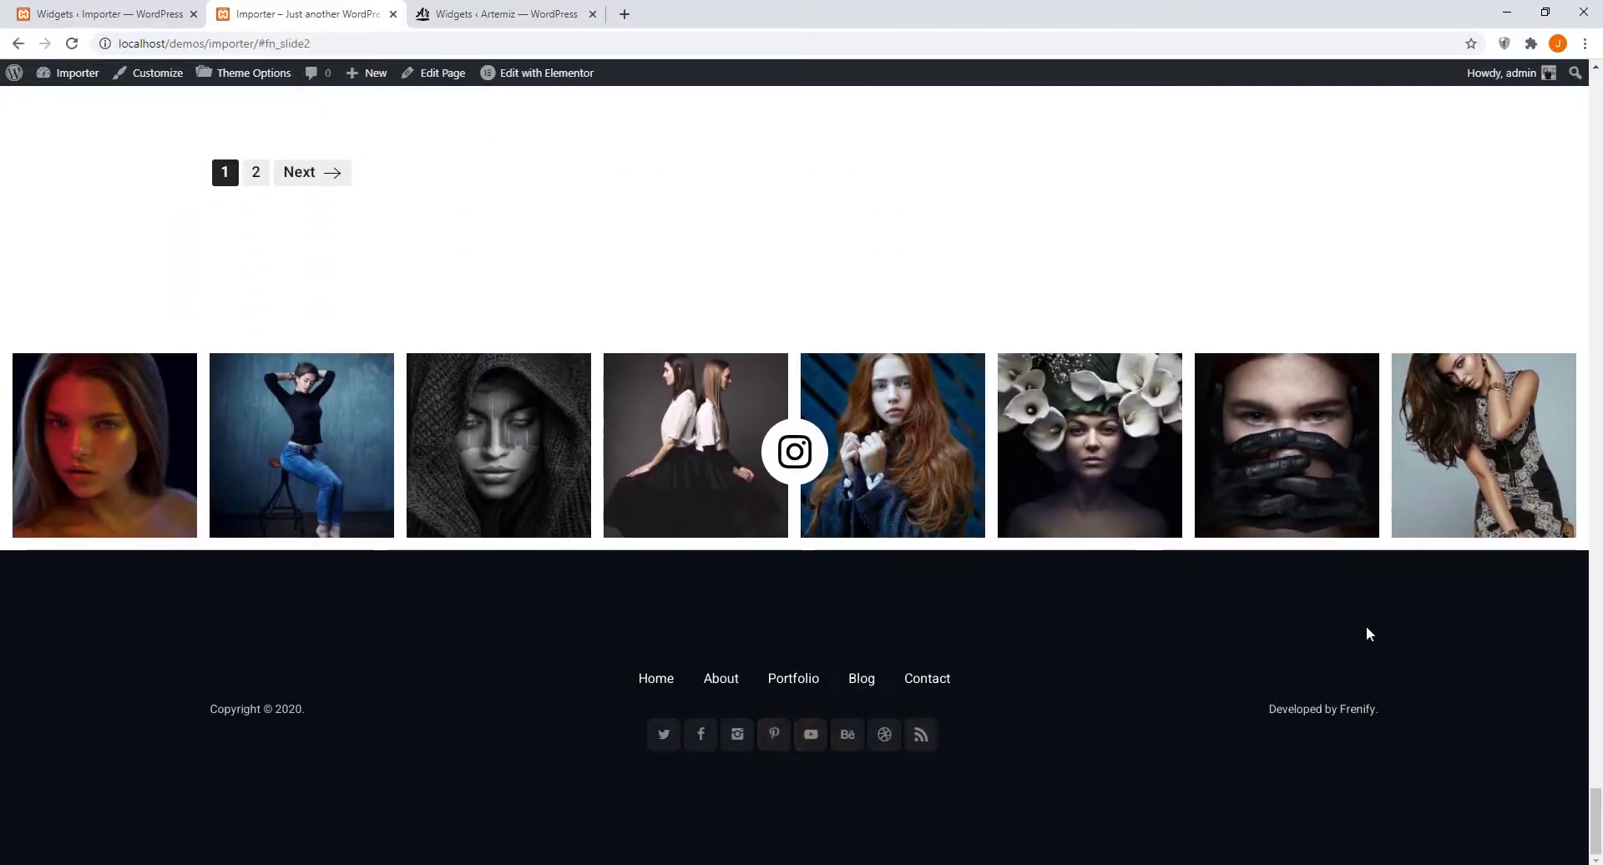
Step: Open the Podcasts page, look through the episode grid and play Episode #3
{"action": "left_click_drag", "start_coordinate": [1598, 792], "coordinate": [1599, 83]}
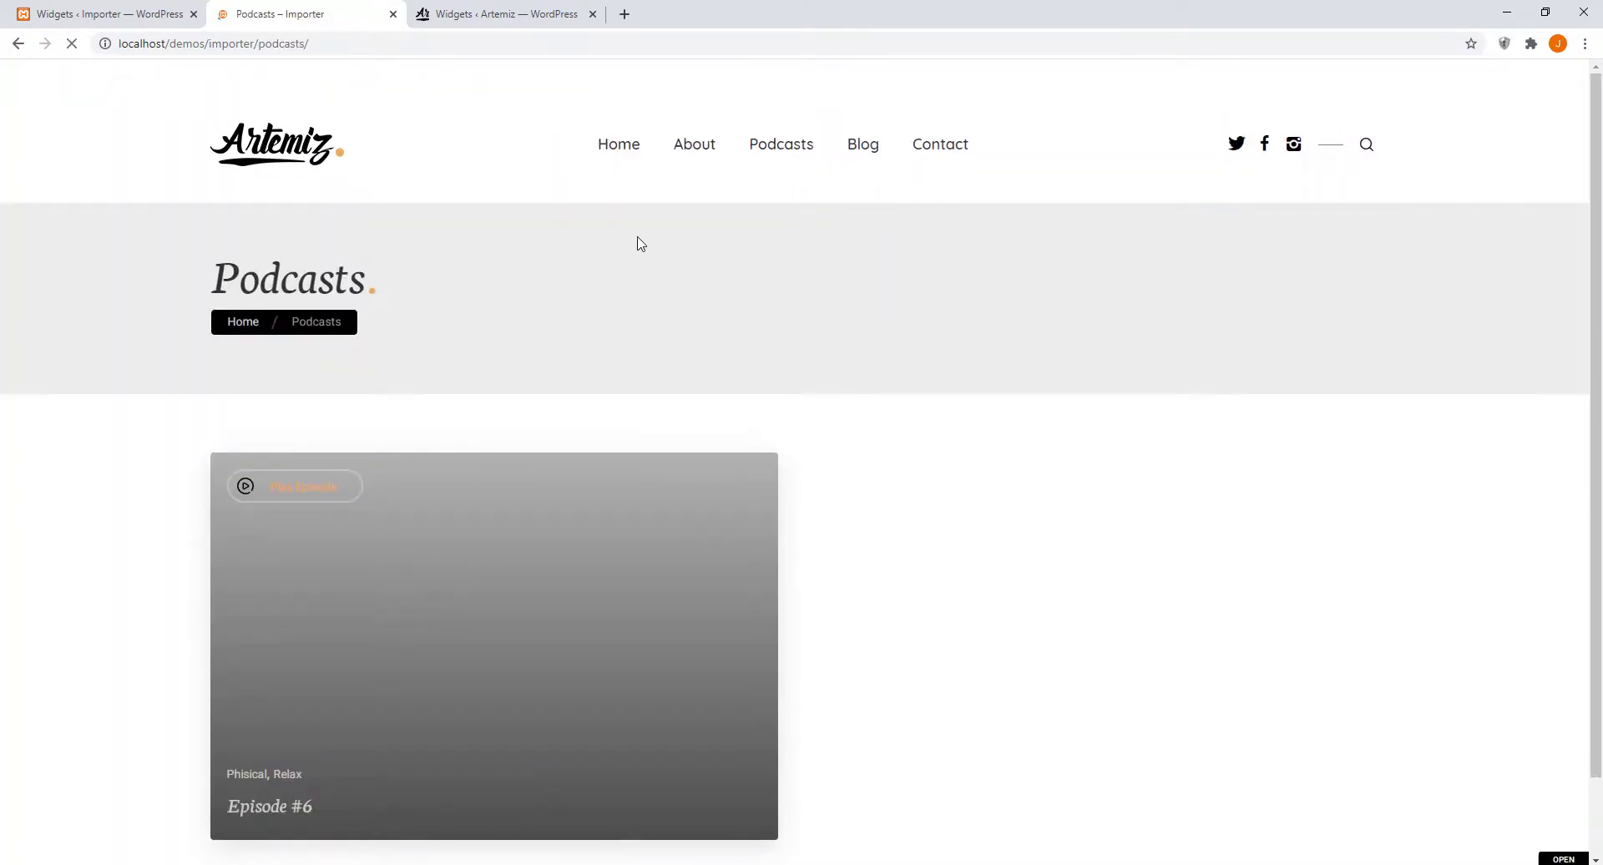
{"action": "scroll", "coordinate": [860, 287], "scroll_direction": "down", "scroll_amount": 5}
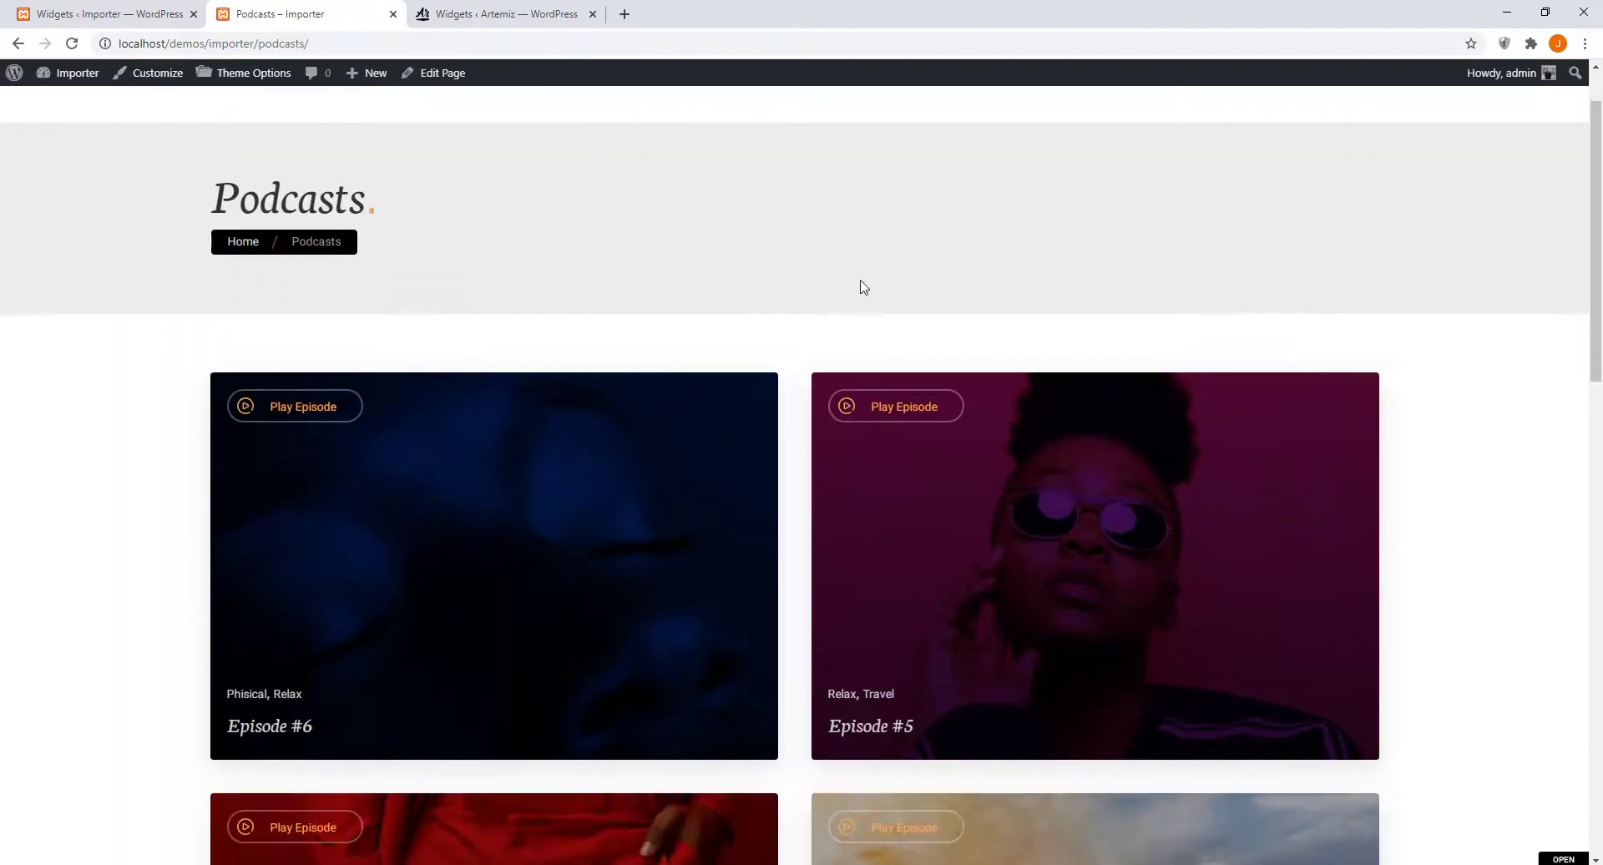
{"action": "scroll", "coordinate": [800, 405], "scroll_direction": "down", "scroll_amount": 3}
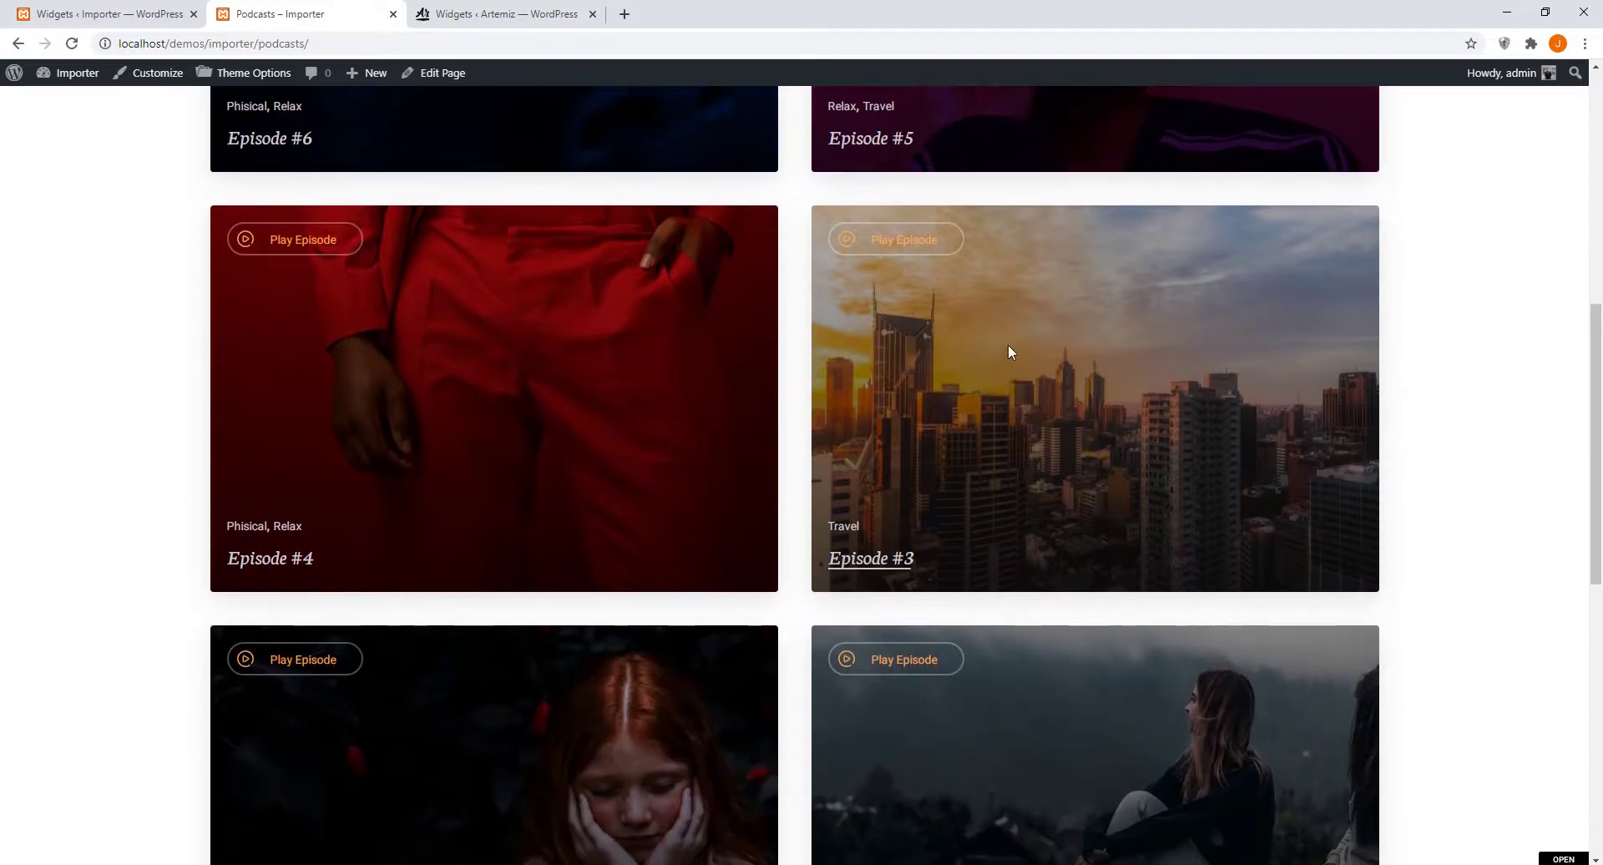
{"action": "left_click", "coordinate": [896, 242]}
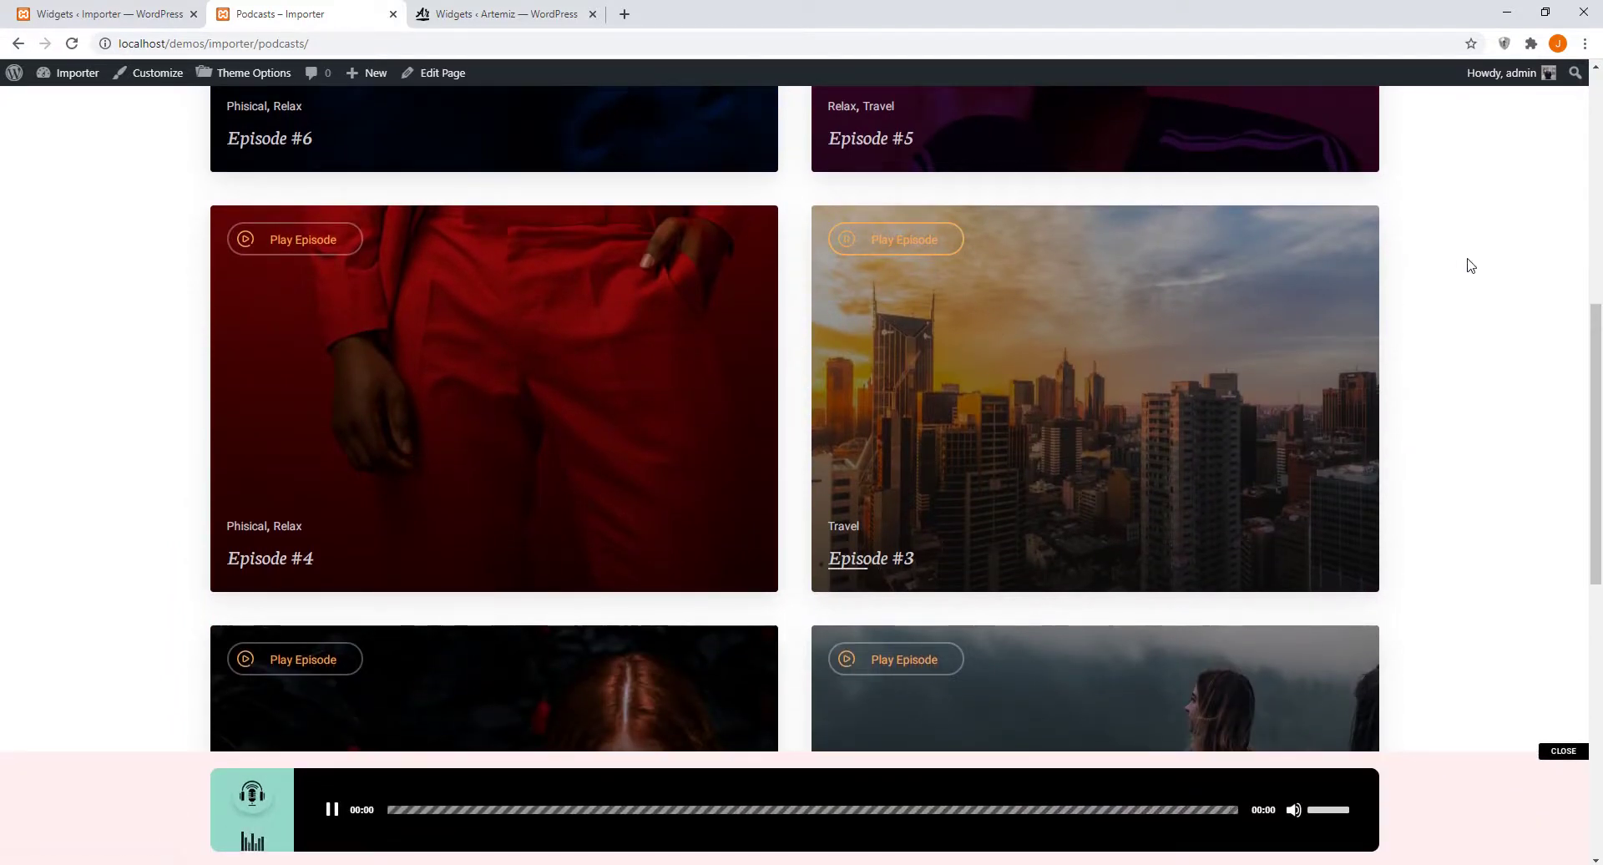
{"action": "scroll", "coordinate": [1474, 288], "scroll_direction": "up", "scroll_amount": 5}
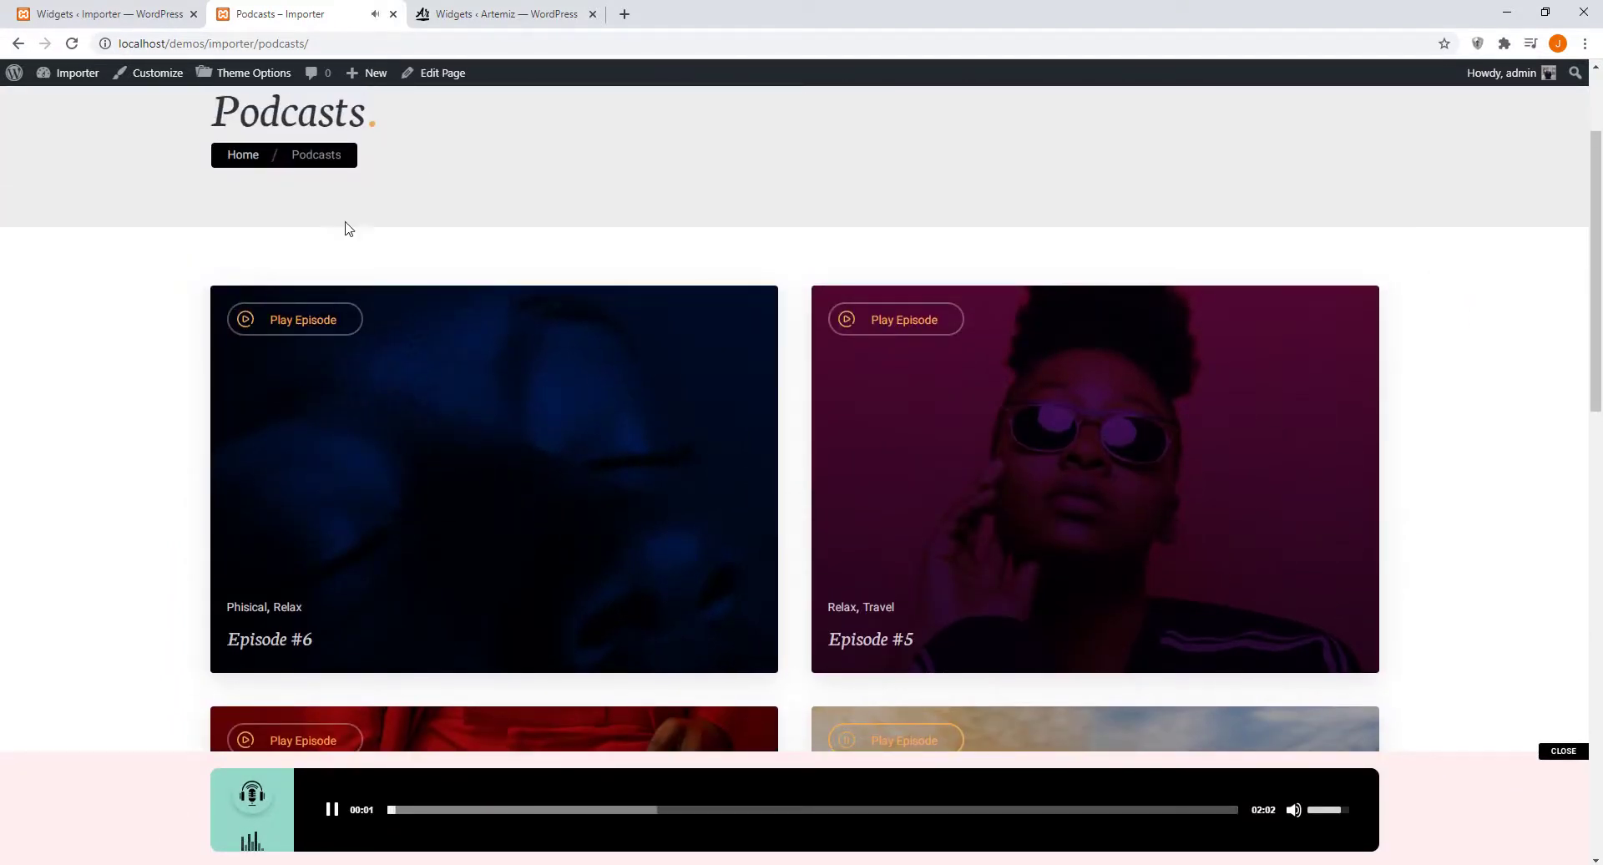
Step: Play Episode #6 from the grid and test pausing and resuming it in the audio player
{"action": "left_click", "coordinate": [279, 326]}
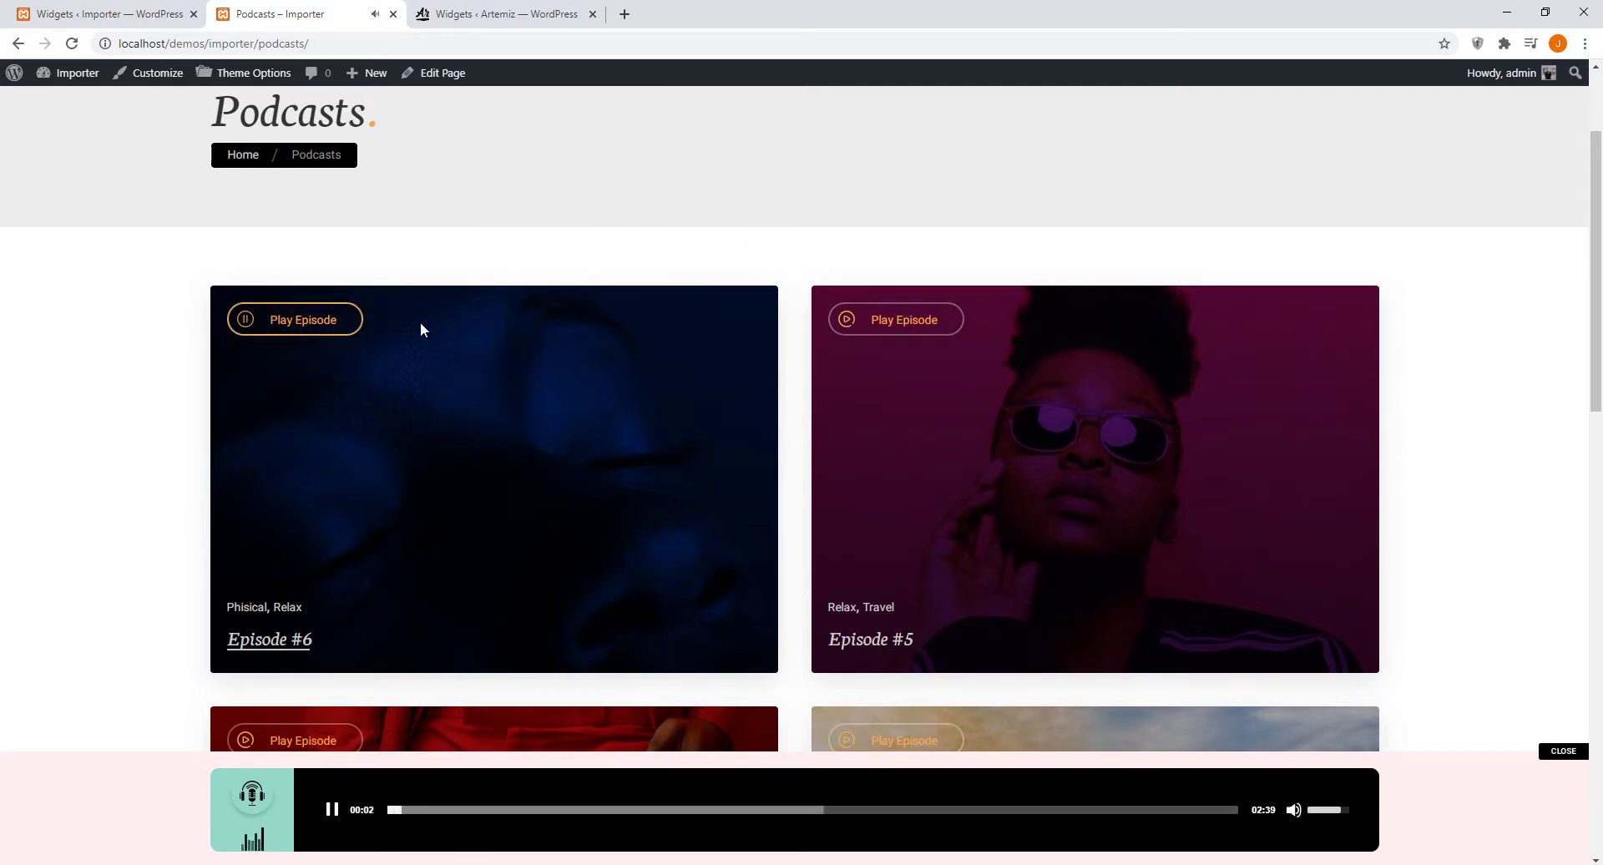
{"action": "left_click", "coordinate": [333, 810]}
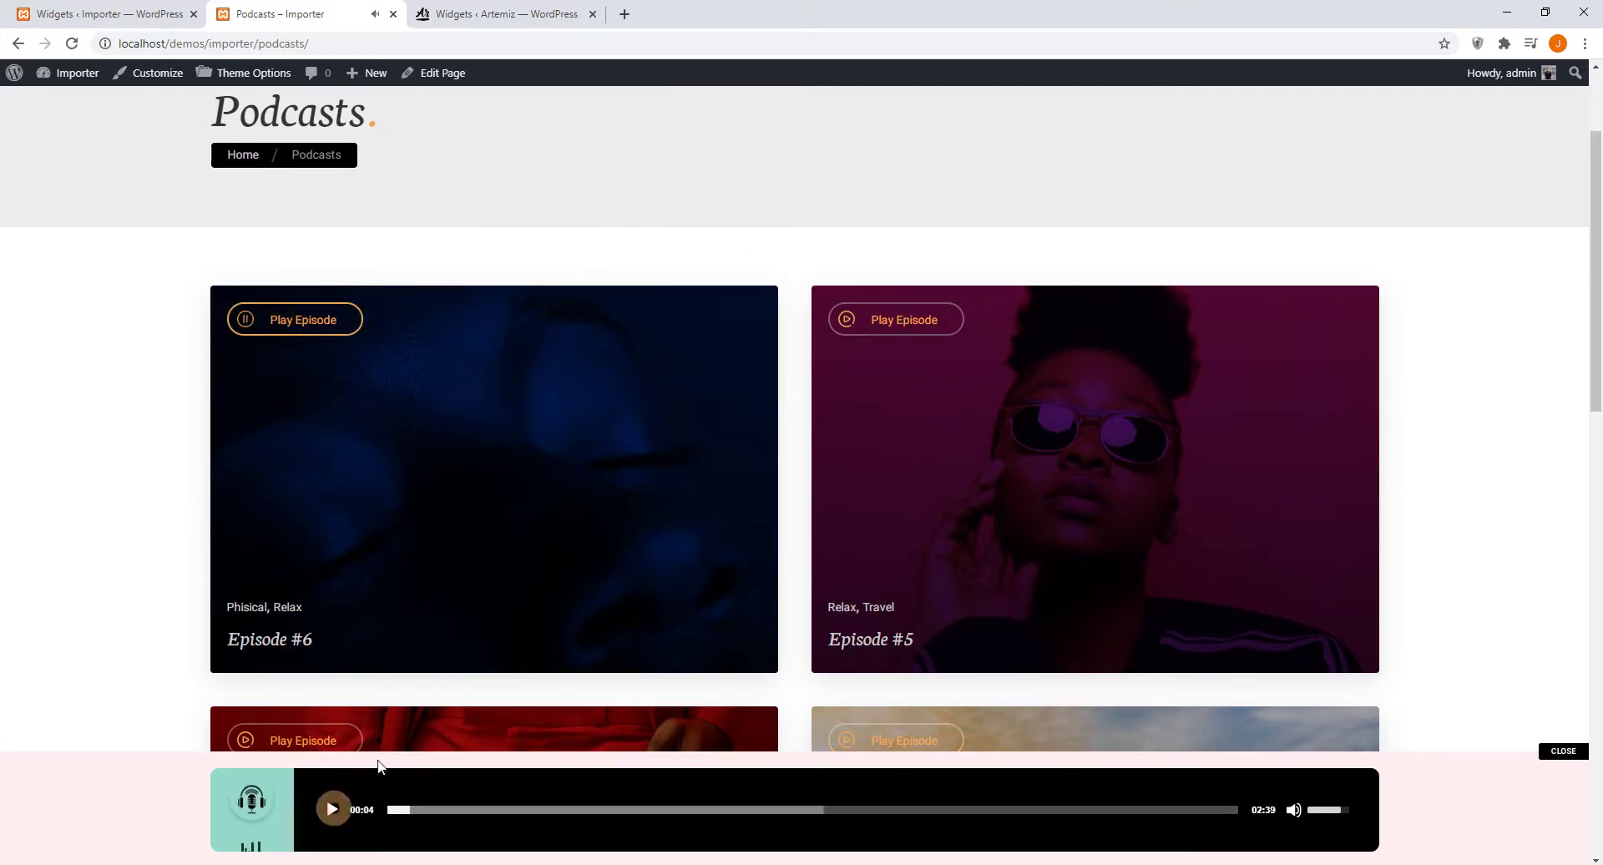
{"action": "left_click", "coordinate": [332, 808]}
{"action": "key", "text": "space"}
Step: Open the Episode #6 page, test playing its audio and collapsing the player, and return to the homepage
{"action": "left_click", "coordinate": [268, 643]}
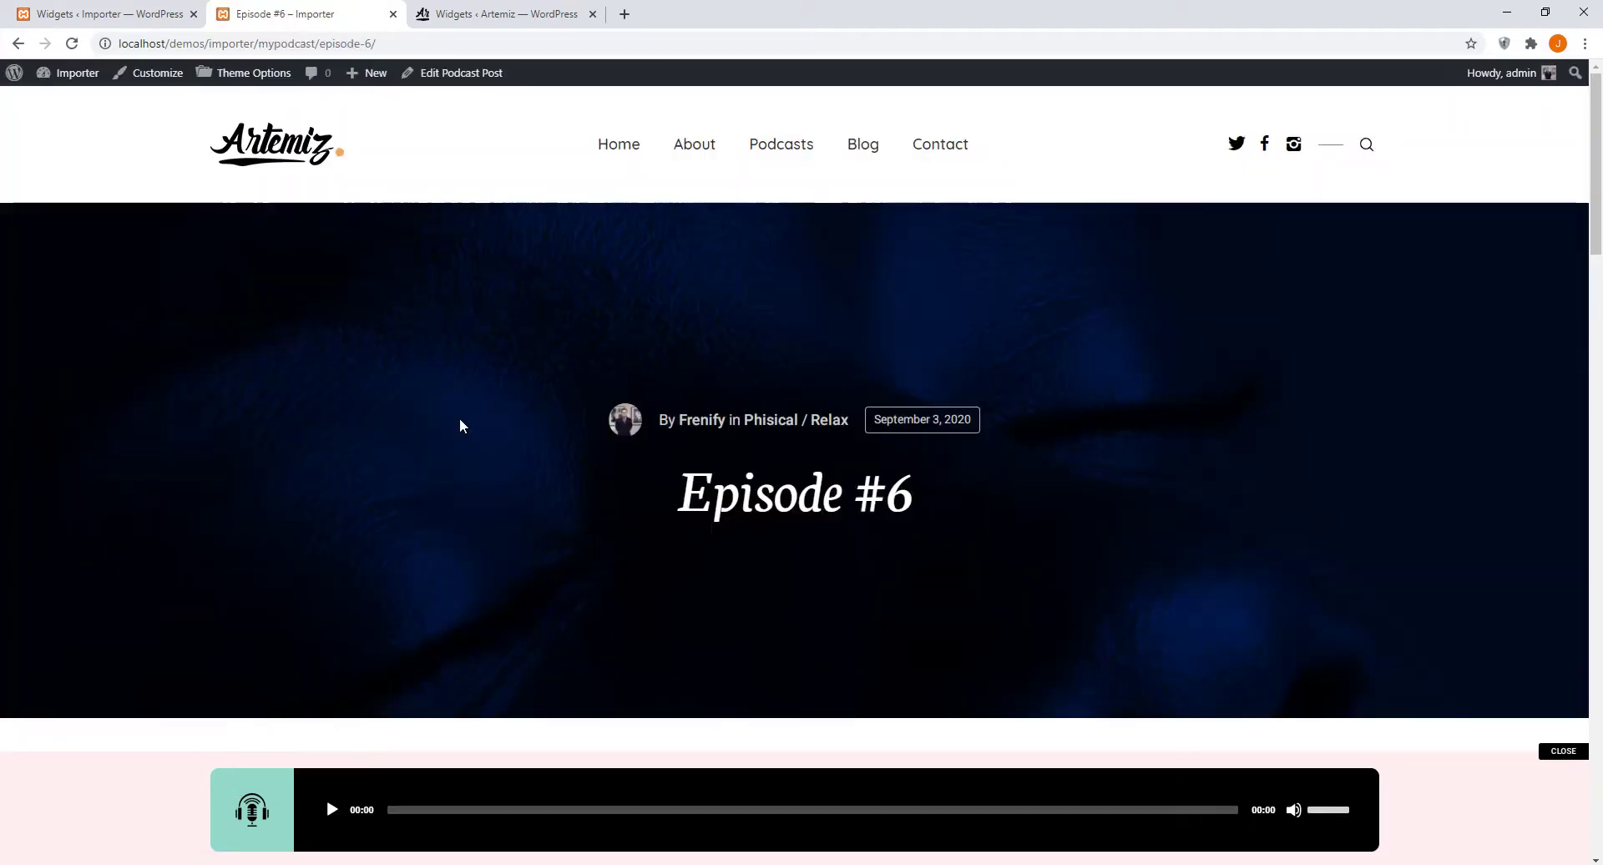
{"action": "scroll", "coordinate": [401, 601], "scroll_direction": "down", "scroll_amount": 2}
{"action": "left_click", "coordinate": [332, 810]}
{"action": "scroll", "coordinate": [637, 474], "scroll_direction": "up", "scroll_amount": 2}
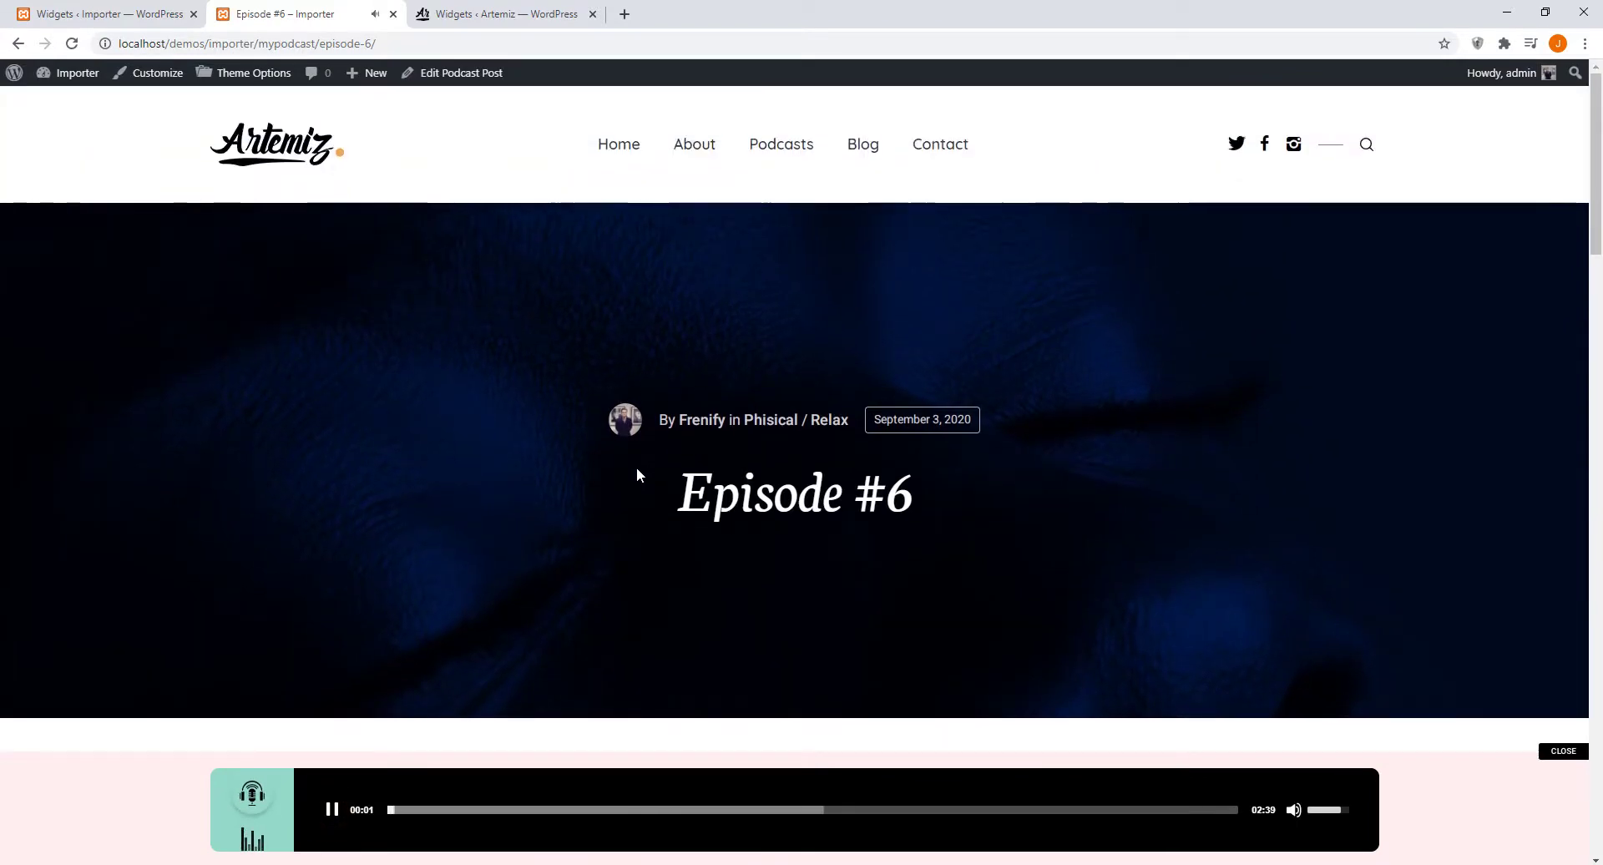
{"action": "left_click", "coordinate": [1563, 750]}
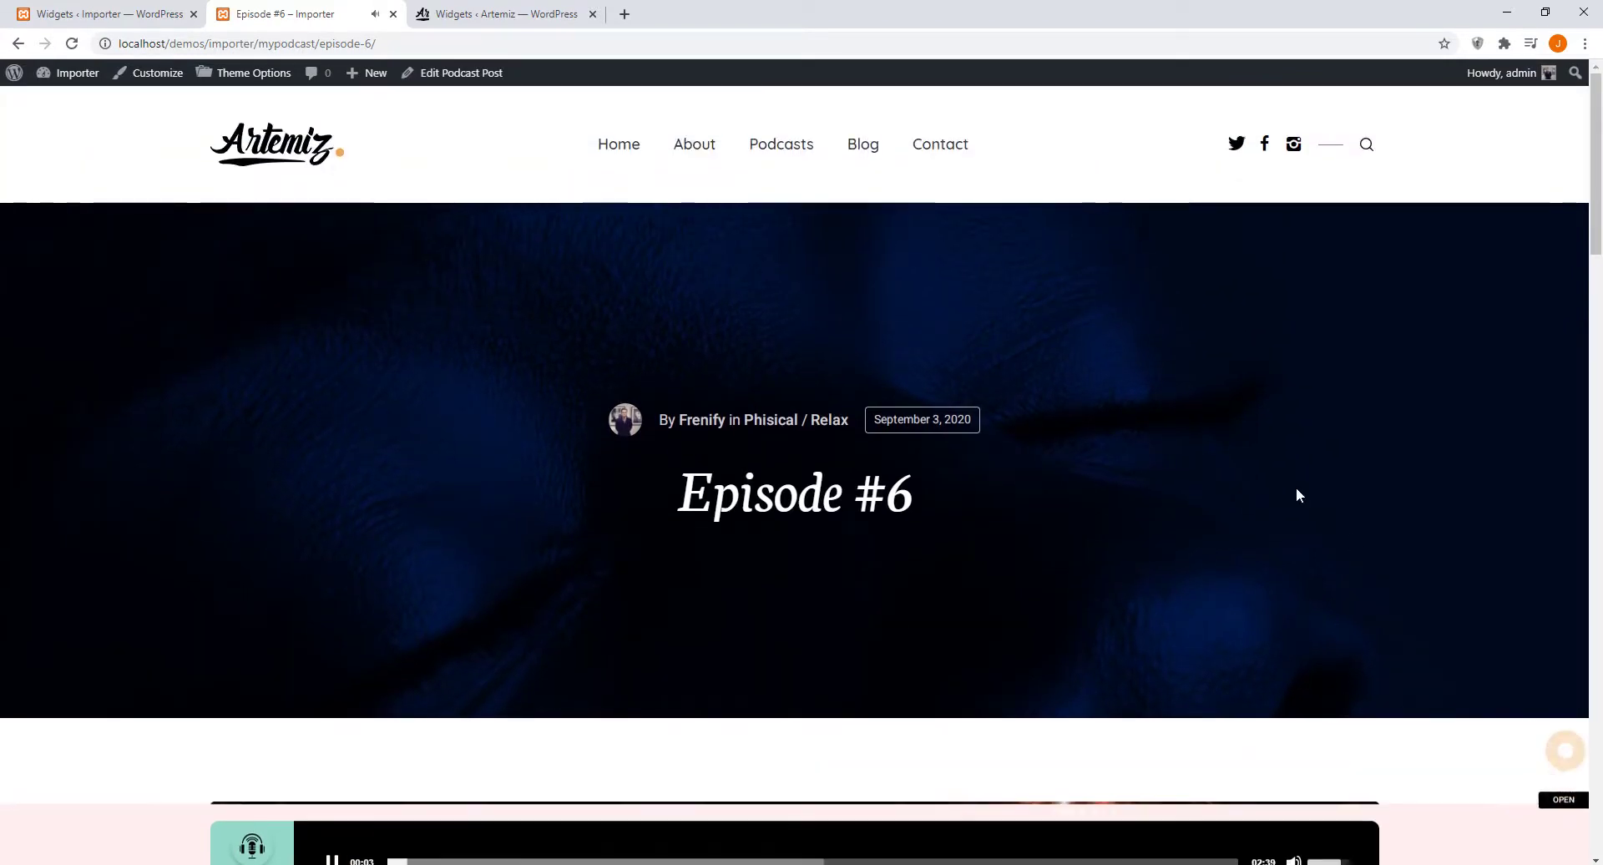
{"action": "left_click", "coordinate": [303, 167]}
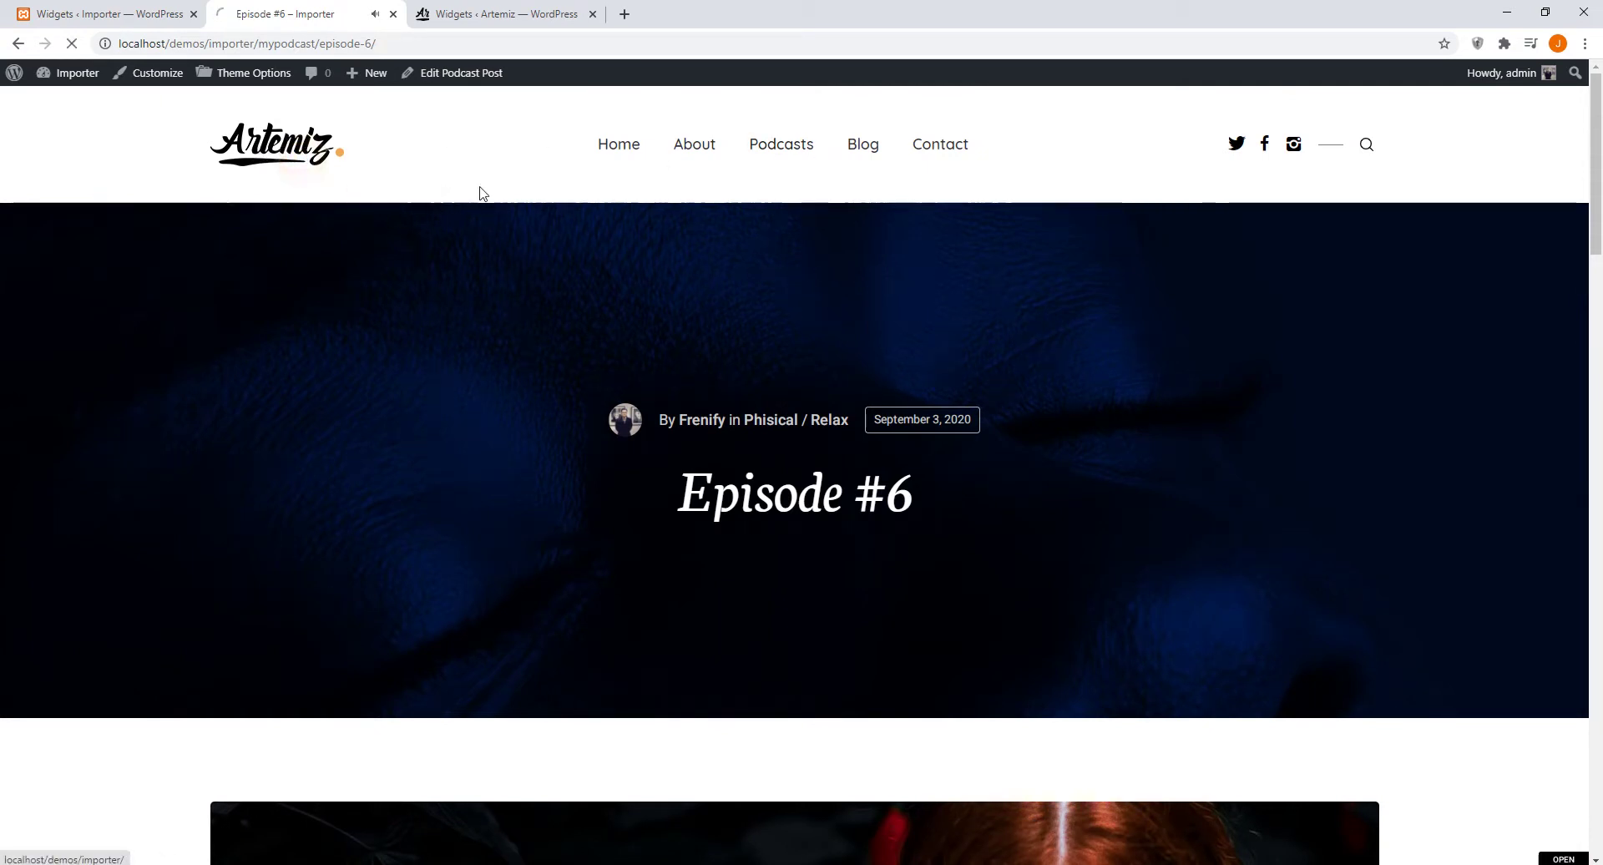